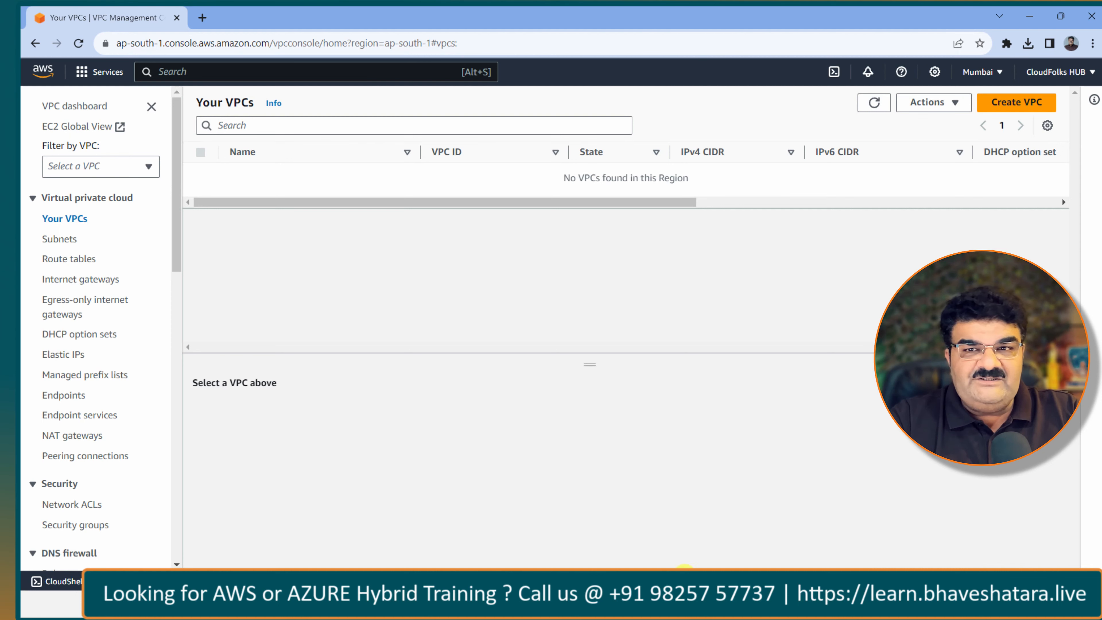
Step: Create a VPC-only resource named My-Ind-VPC with the manual IPv4 CIDR 192.168.0.0/24
{"action": "left_click", "coordinate": [1005, 104]}
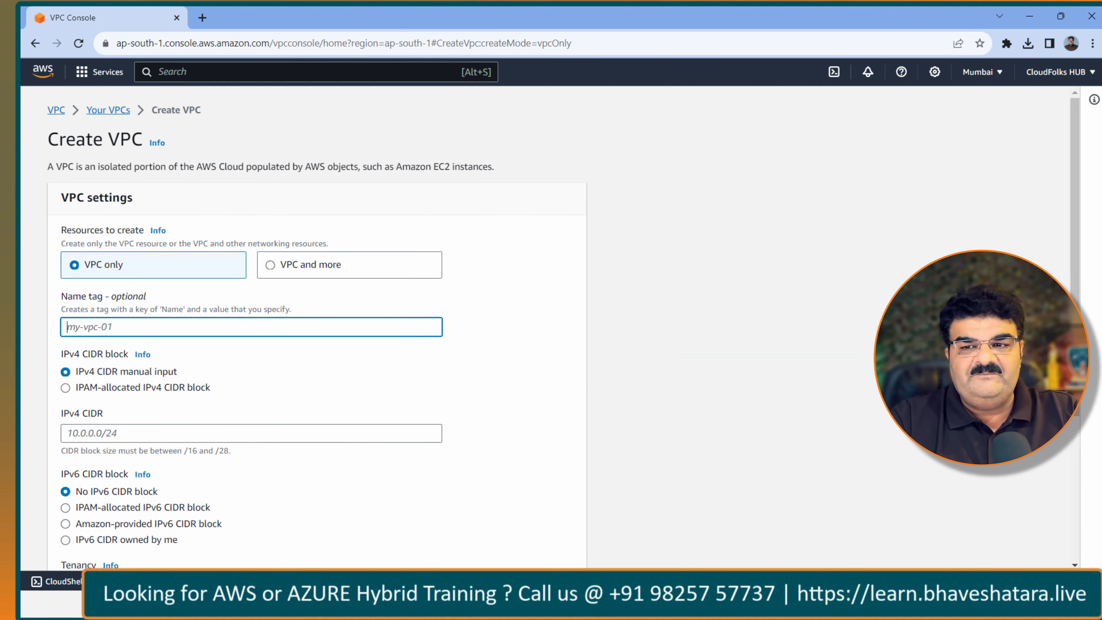
{"action": "type", "text": "My-Ind-VPC"}
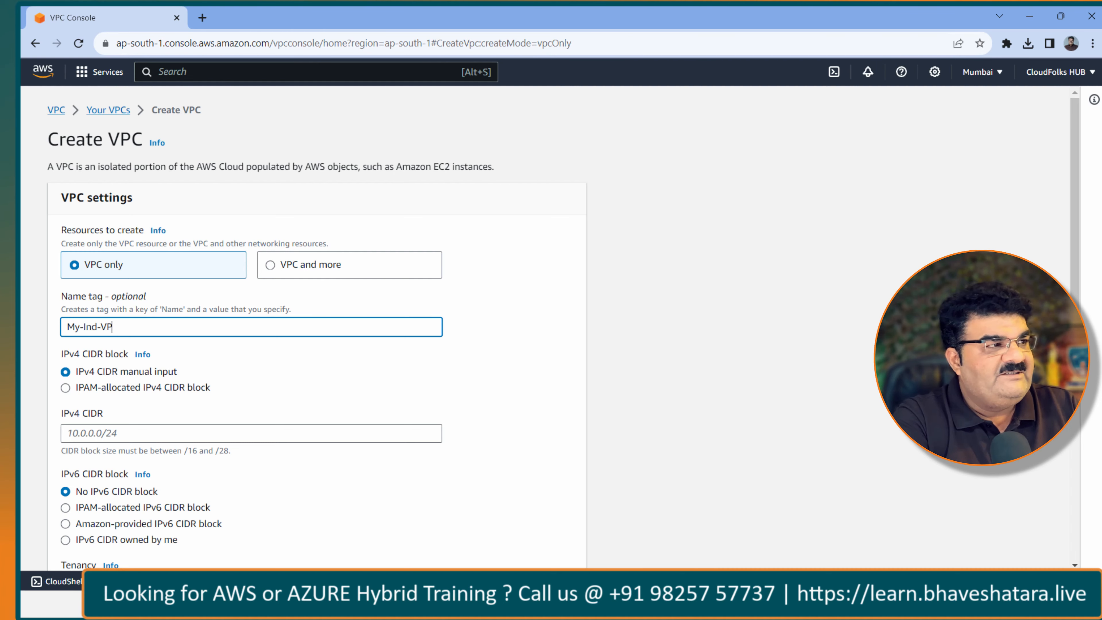
{"action": "left_click", "coordinate": [221, 434]}
{"action": "type", "text": "192.168.0.0/"}
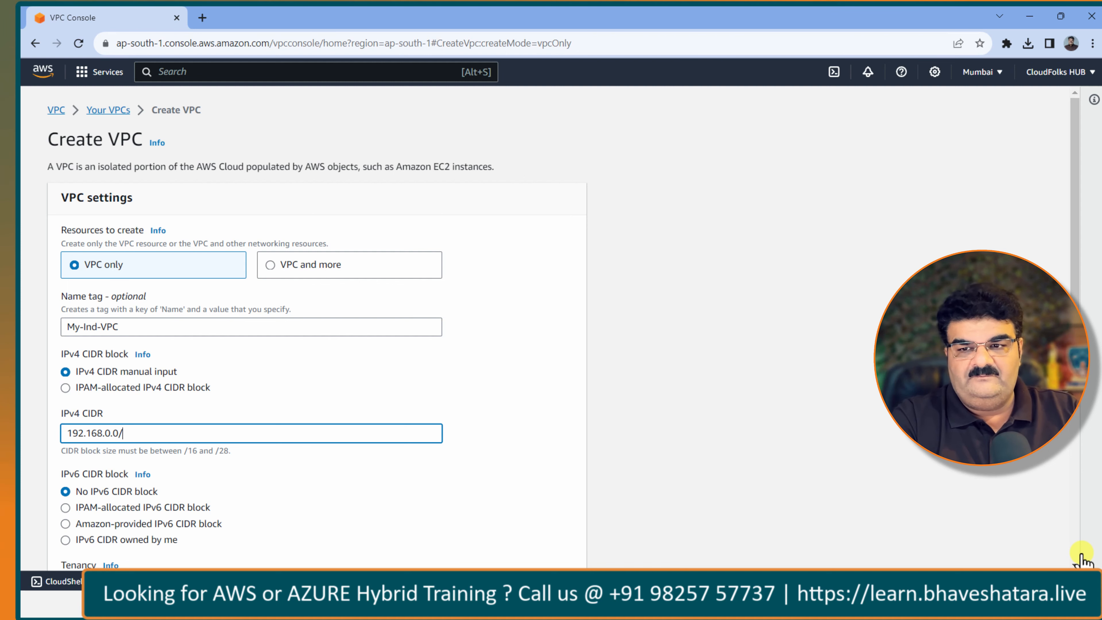
{"action": "type", "text": "24"}
{"action": "scroll", "coordinate": [1041, 560], "scroll_direction": "down", "scroll_amount": 5}
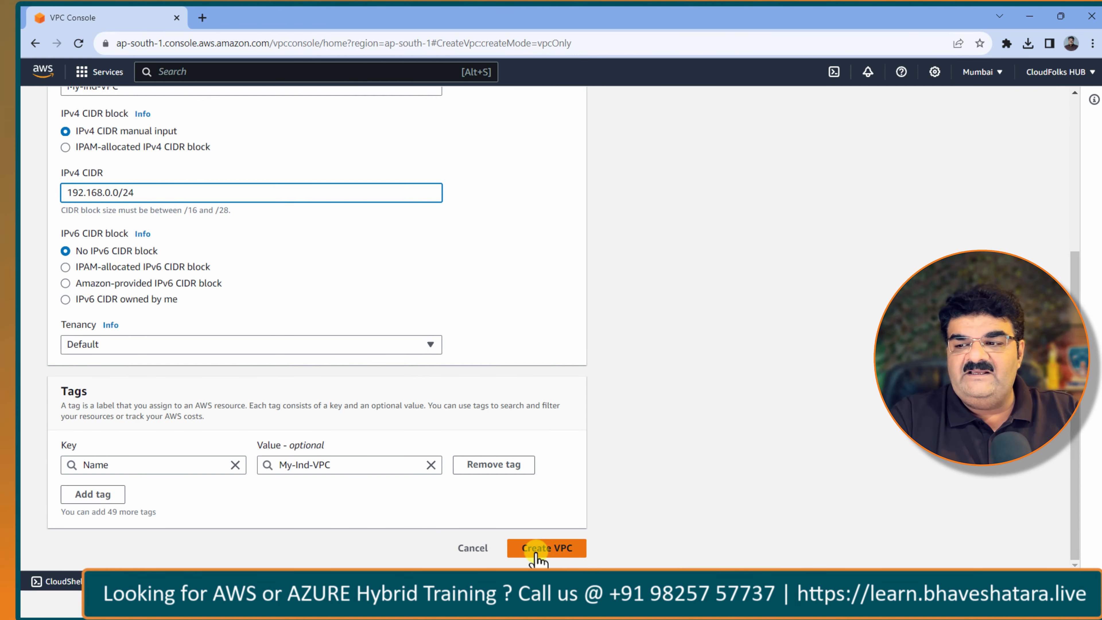
{"action": "left_click", "coordinate": [536, 549]}
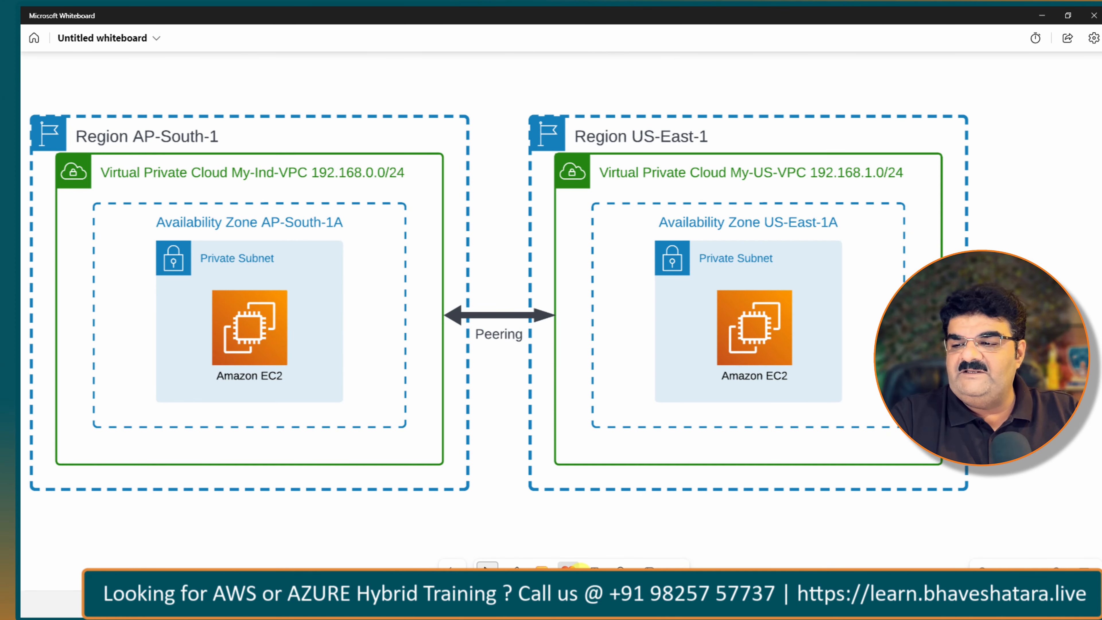
Step: Stamp a green check mark beside the My-Ind-VPC label in the Region AP-South-1 part of the whiteboard diagram
{"action": "left_click", "coordinate": [574, 566]}
{"action": "left_click", "coordinate": [569, 514]}
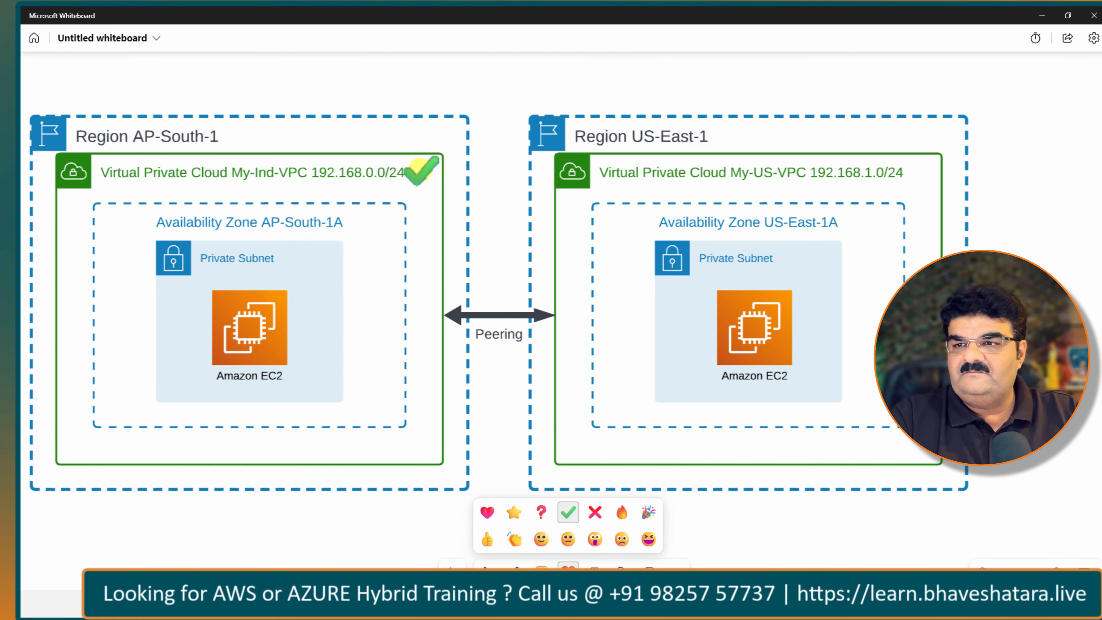
{"action": "left_click", "coordinate": [420, 172]}
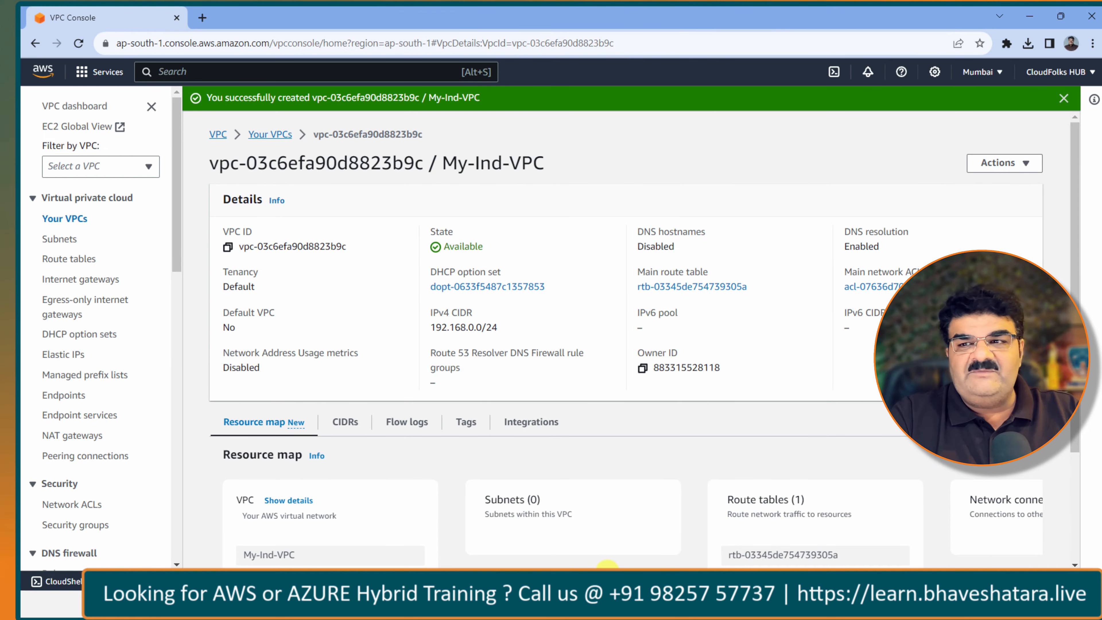
Step: Start a new subnet in My-Ind-VPC and name it Ind-Subnet
{"action": "left_click", "coordinate": [54, 240]}
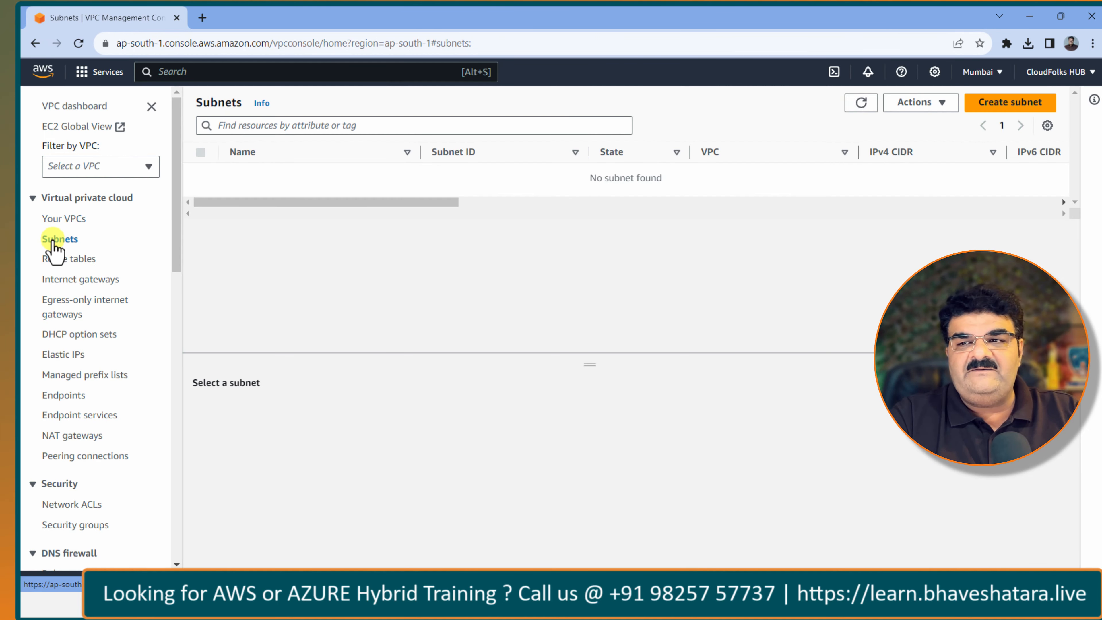
{"action": "left_click", "coordinate": [998, 104]}
{"action": "left_click", "coordinate": [256, 243]}
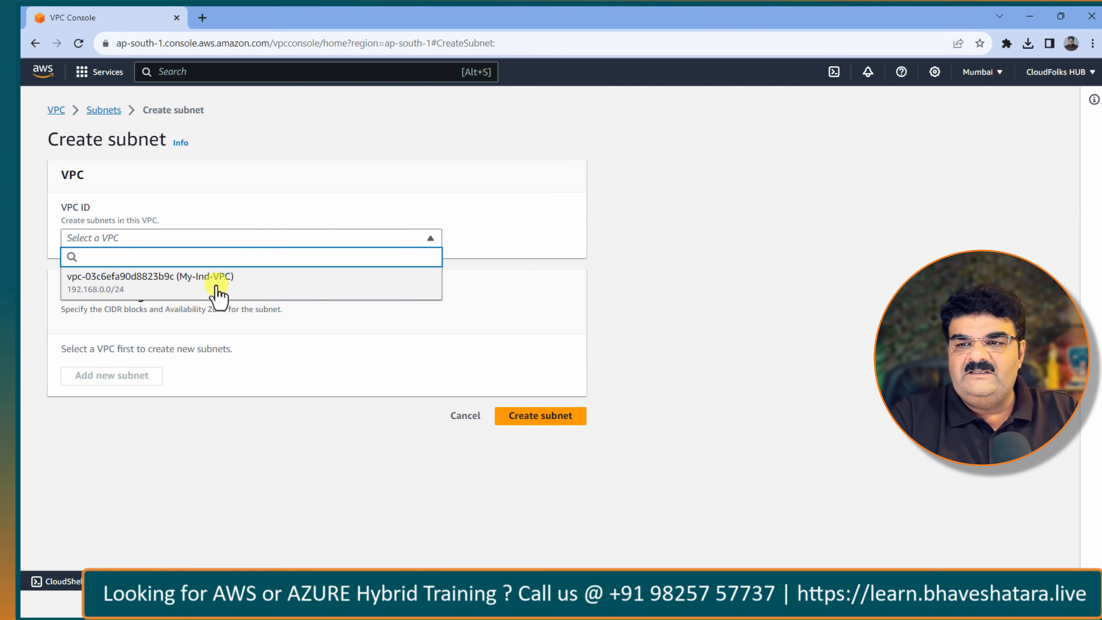
{"action": "left_click", "coordinate": [222, 281]}
{"action": "scroll", "coordinate": [217, 293], "scroll_direction": "down", "scroll_amount": 4}
{"action": "left_click", "coordinate": [282, 299]}
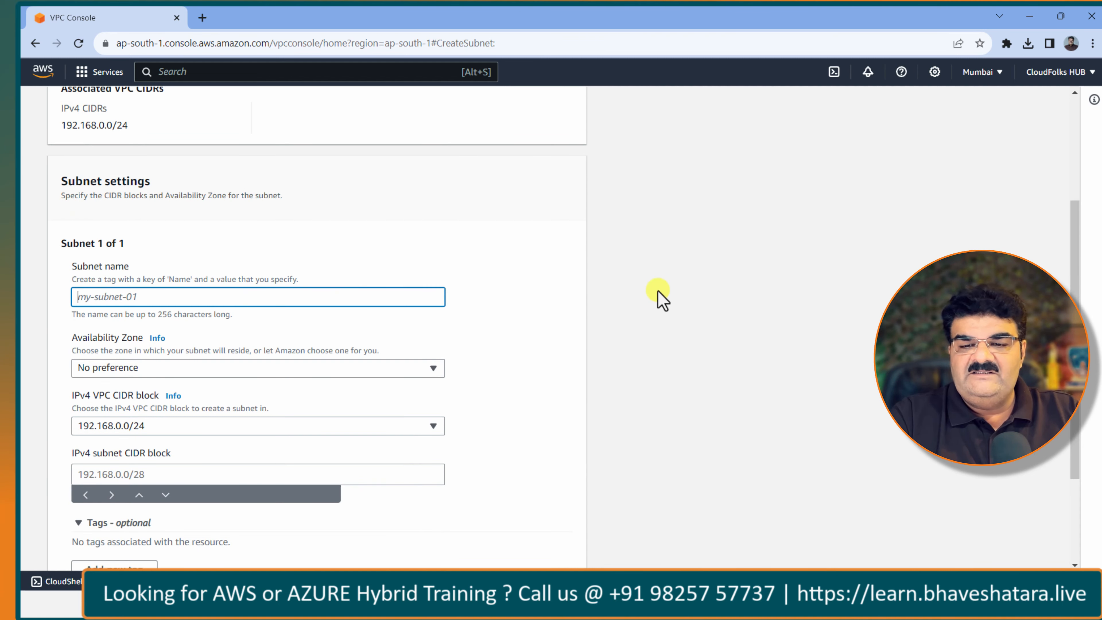
{"action": "type", "text": "192"}
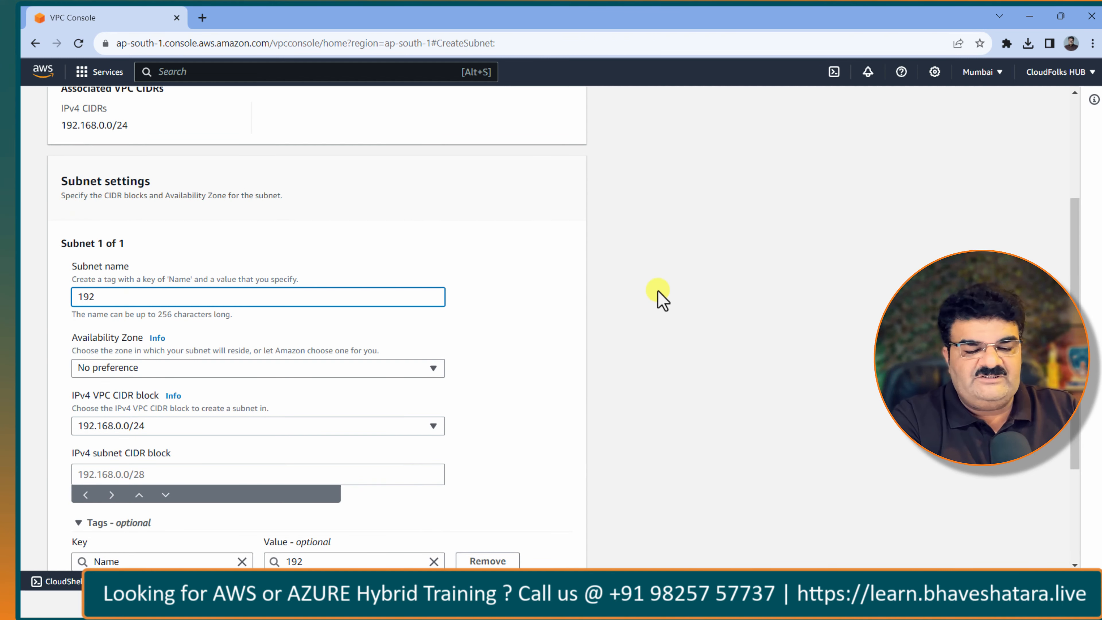
{"action": "key", "text": "BackSpace"}
{"action": "type", "text": "Ind-Subnet"}
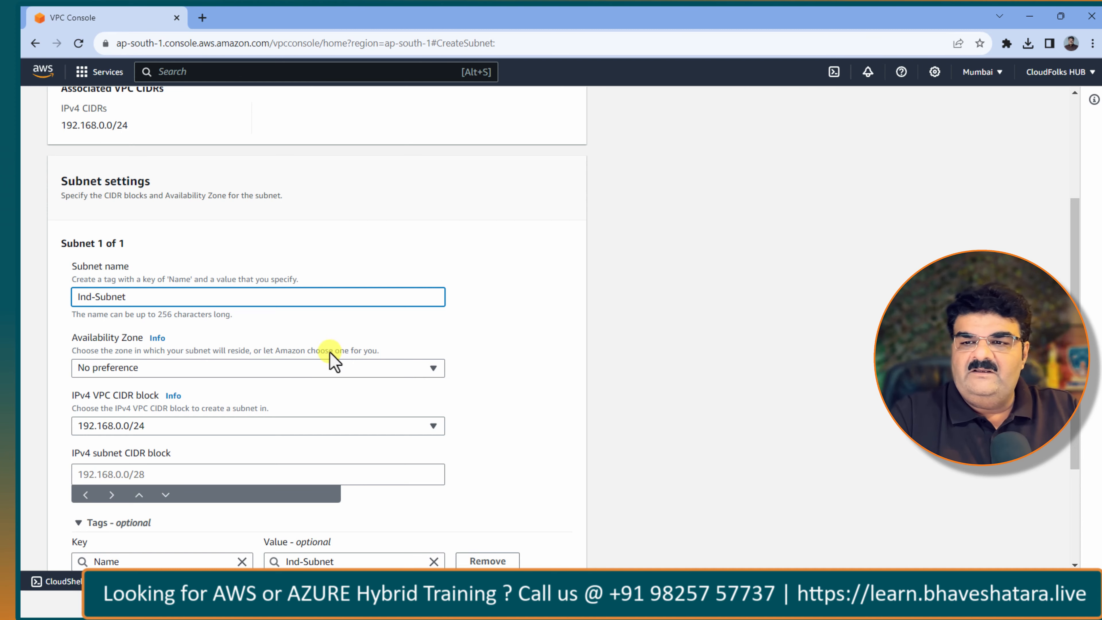
Step: Set the subnet's Availability Zone to ap-south-1a and its IPv4 CIDR block to 192.168.0.0/24, and create it
{"action": "left_click", "coordinate": [247, 369]}
{"action": "left_click", "coordinate": [230, 425]}
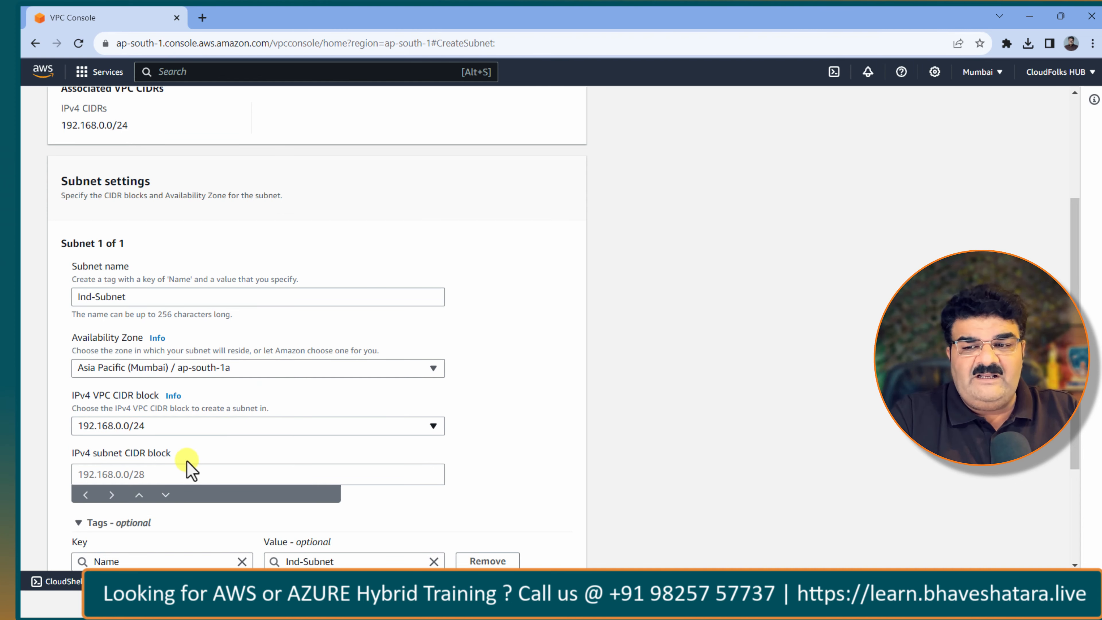
{"action": "left_click", "coordinate": [177, 469]}
{"action": "type", "text": "192"}
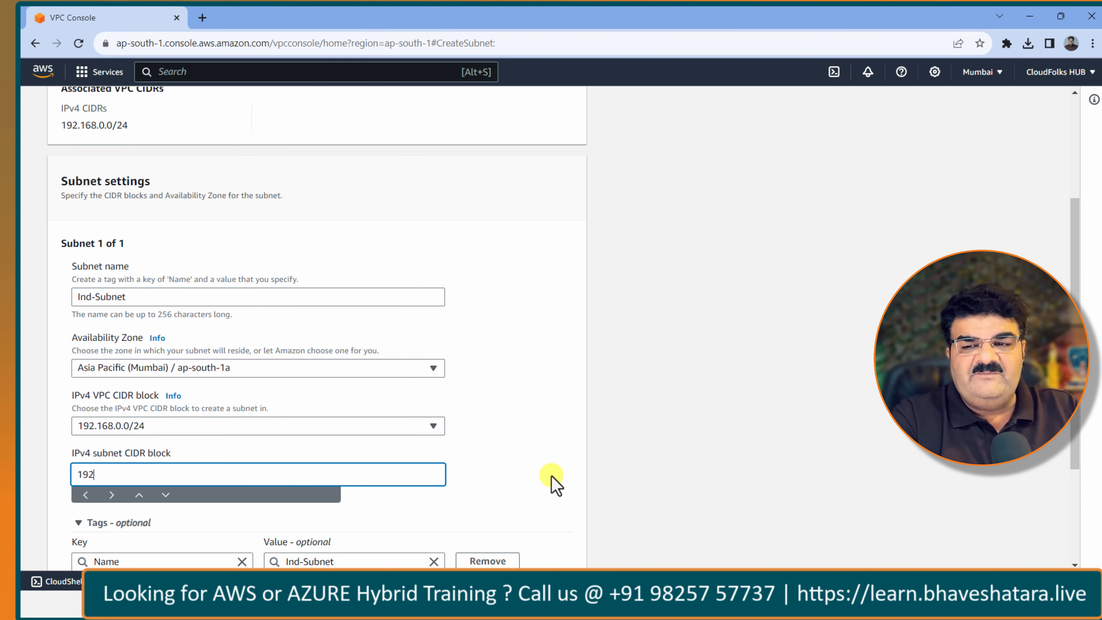
{"action": "type", "text": ".168.0.0/24"}
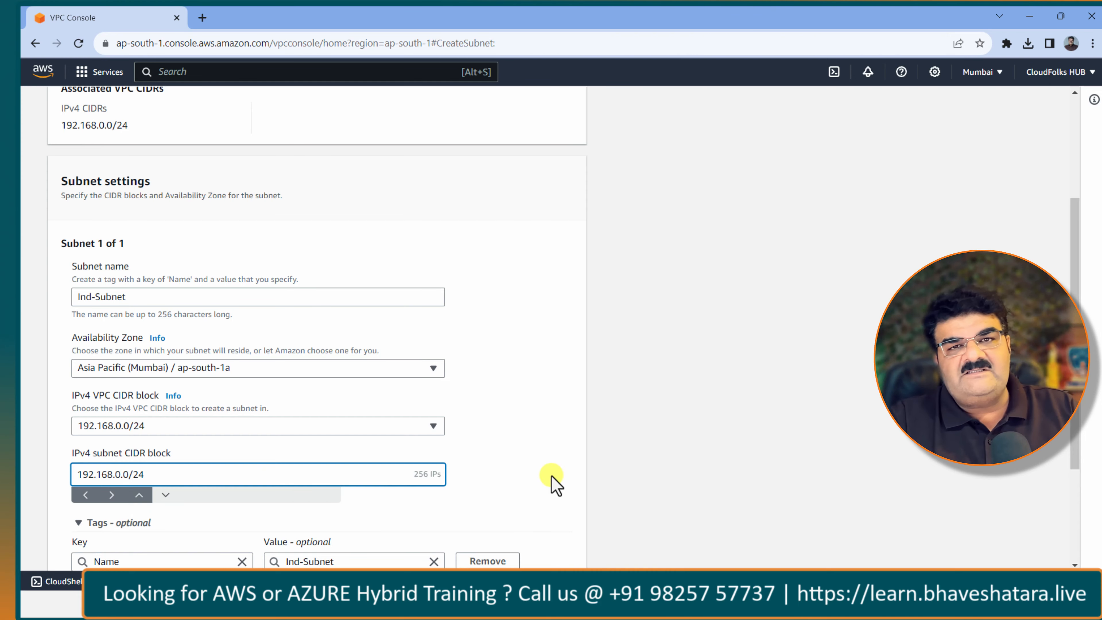
{"action": "scroll", "coordinate": [476, 402], "scroll_direction": "down", "scroll_amount": 3}
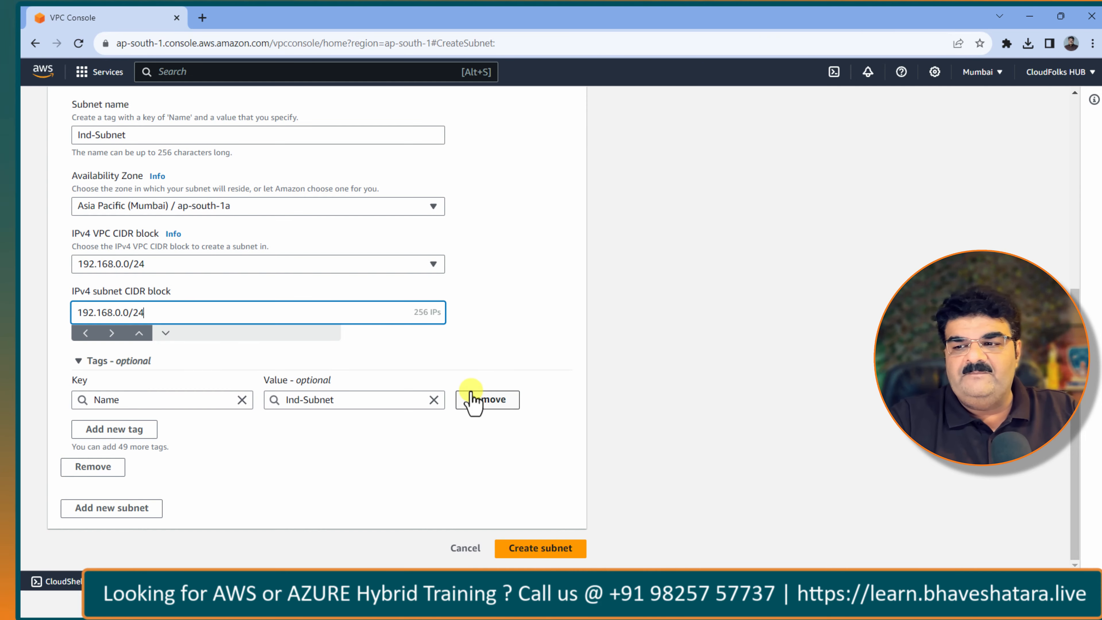
{"action": "left_click", "coordinate": [550, 550]}
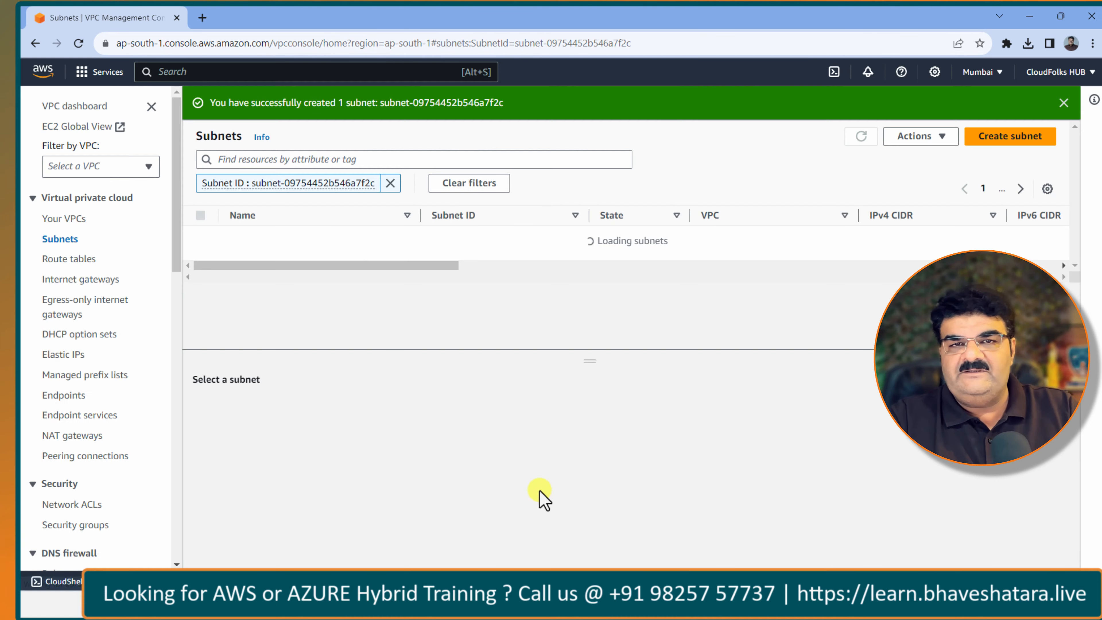
Step: Find the EC2 service and start launching a new instance
{"action": "left_click", "coordinate": [629, 603]}
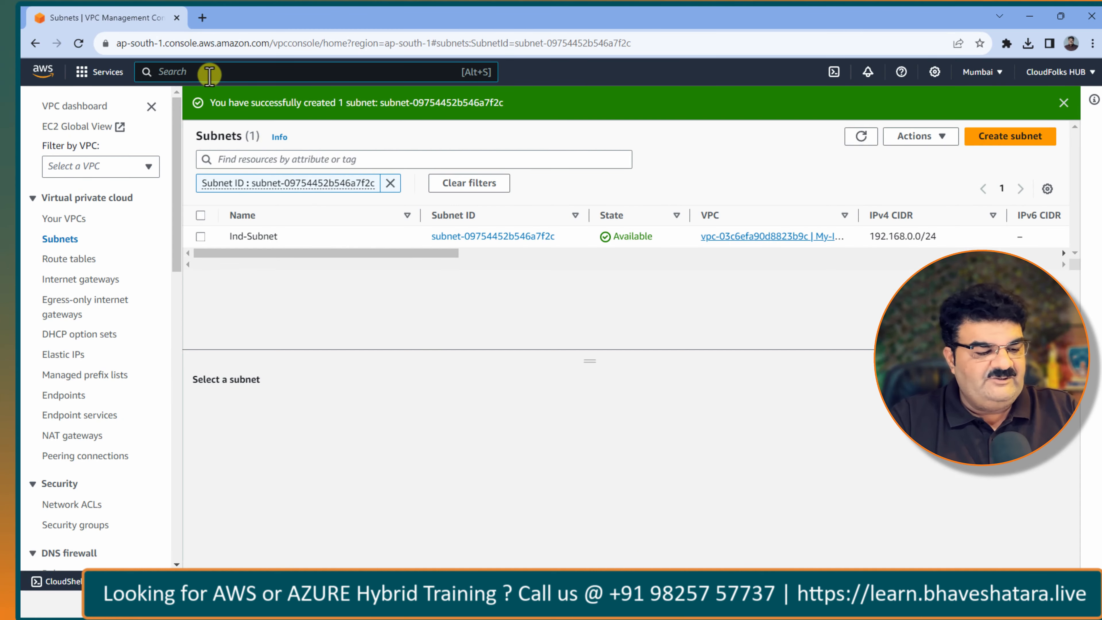
{"action": "left_click", "coordinate": [210, 72]}
{"action": "type", "text": "ec2"}
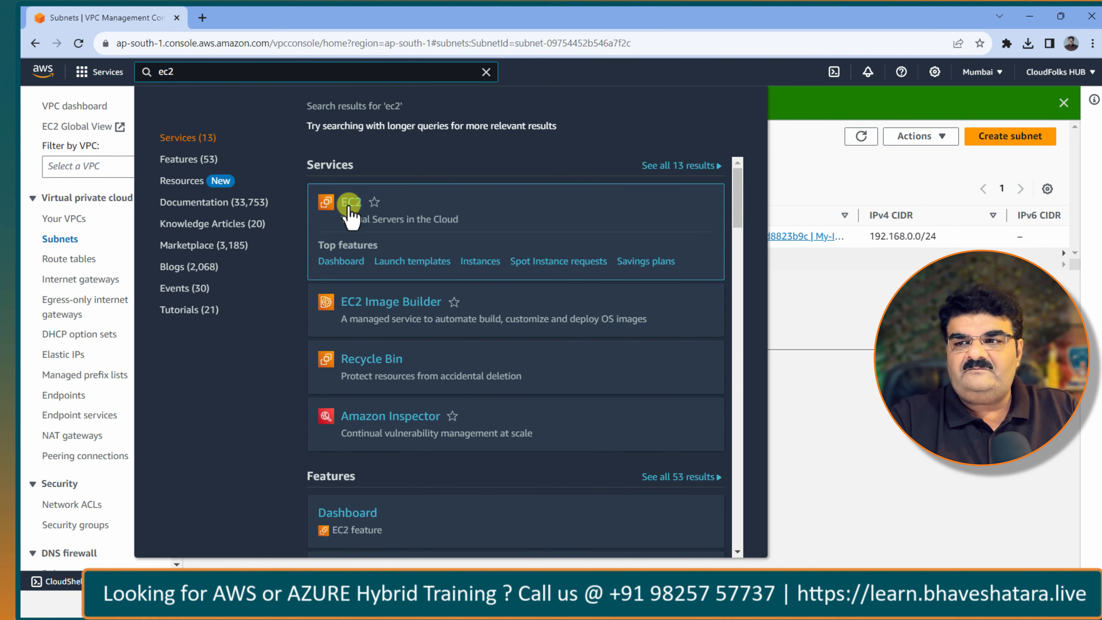
{"action": "left_click", "coordinate": [350, 205]}
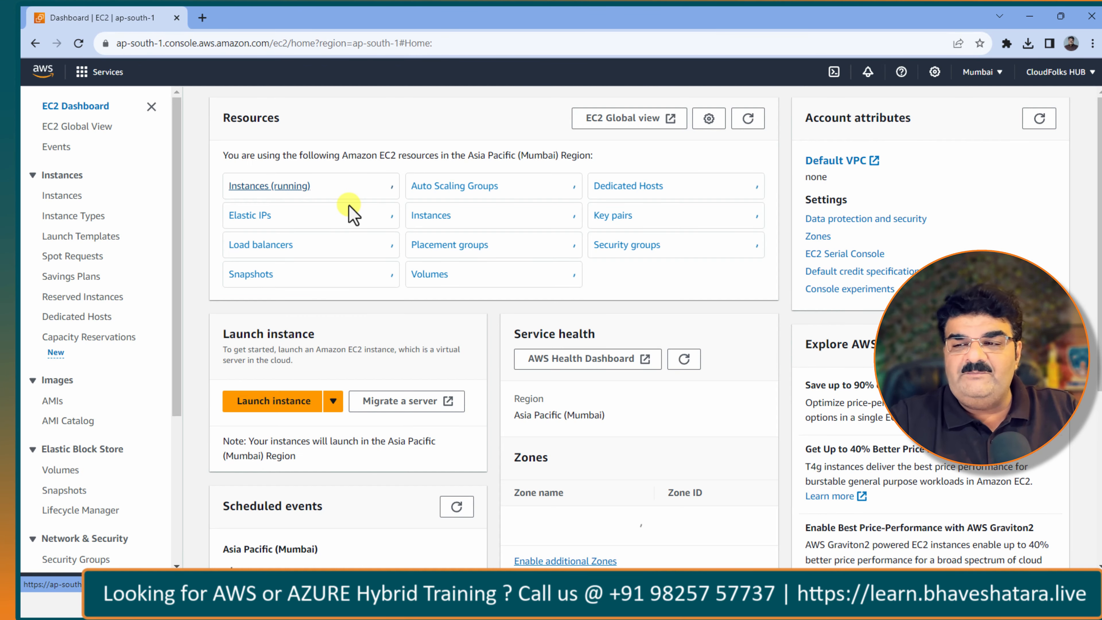
{"action": "left_click", "coordinate": [267, 410]}
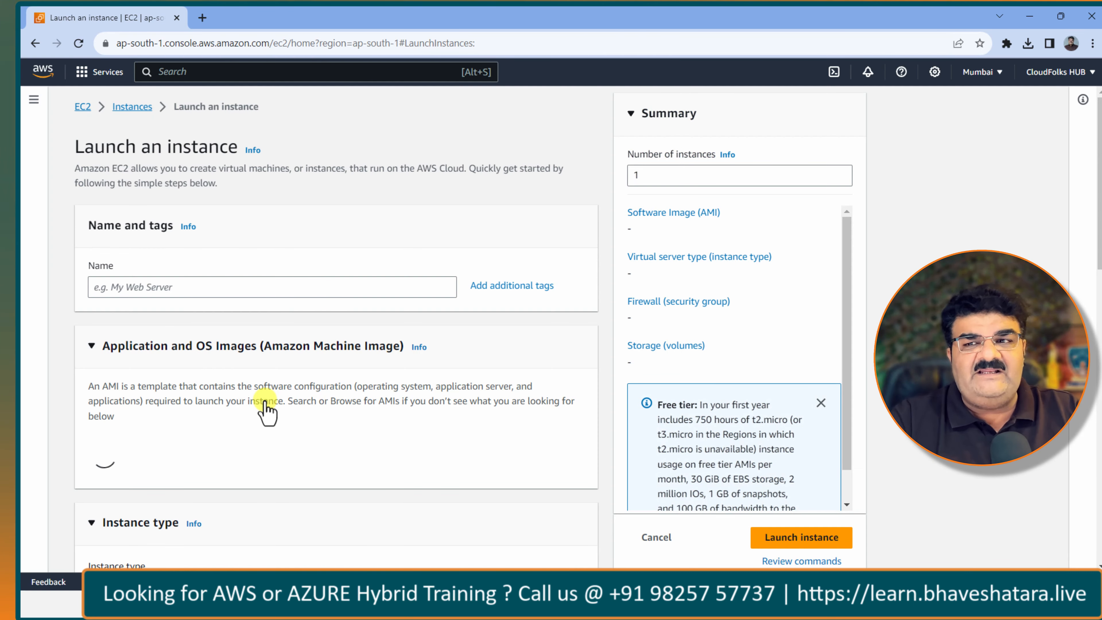
Step: Name the new instance Ind-Server
{"action": "left_click", "coordinate": [232, 282]}
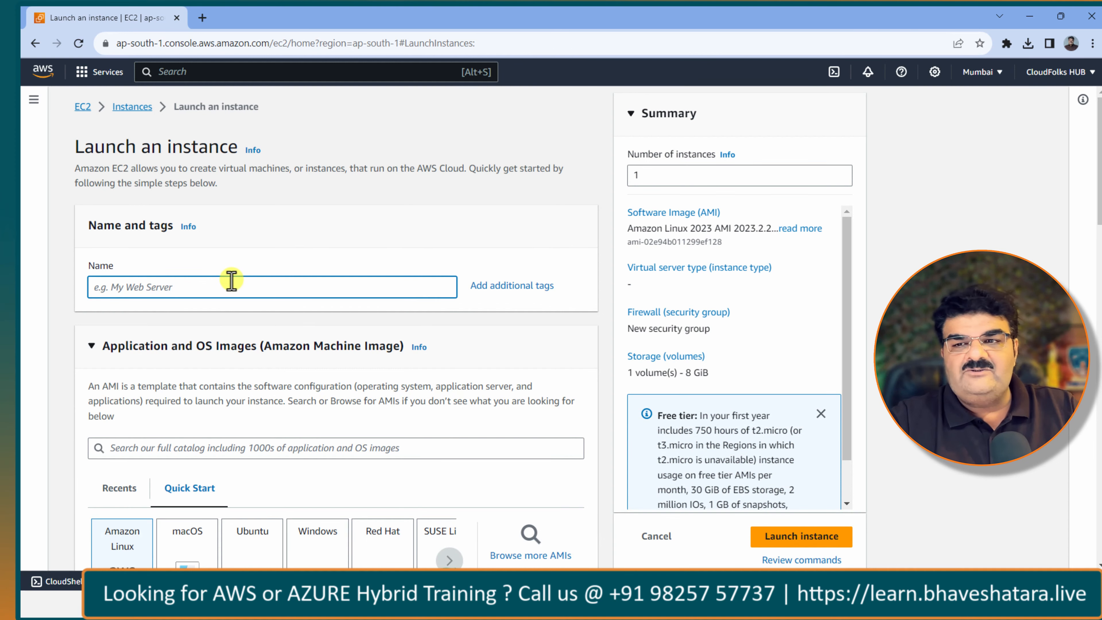
{"action": "type", "text": "Ind-"}
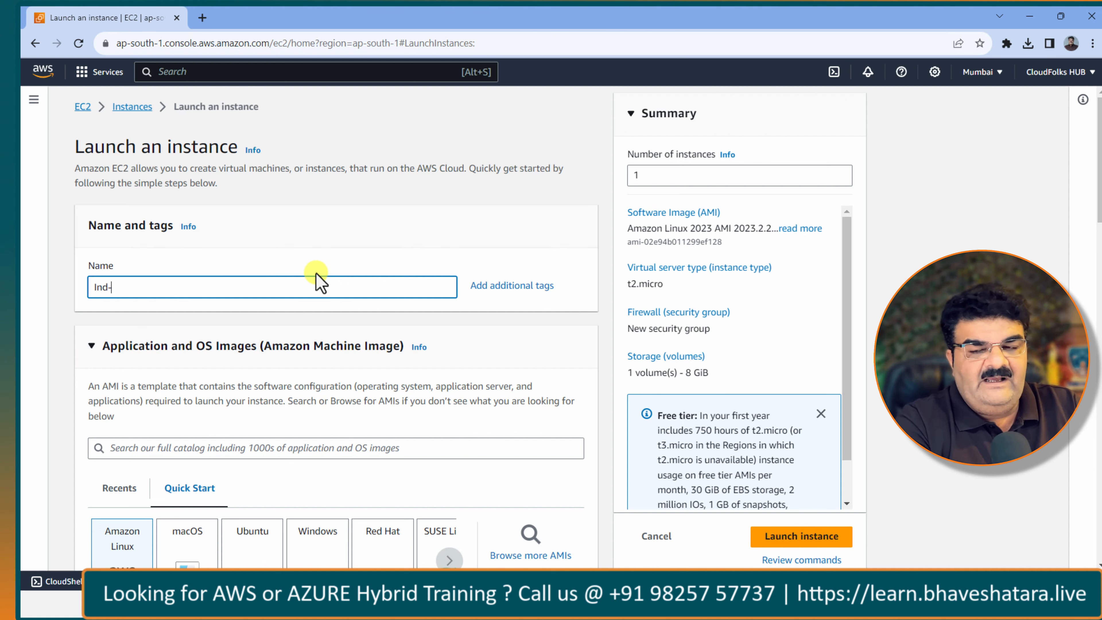
{"action": "type", "text": "E"}
{"action": "type", "text": "W"}
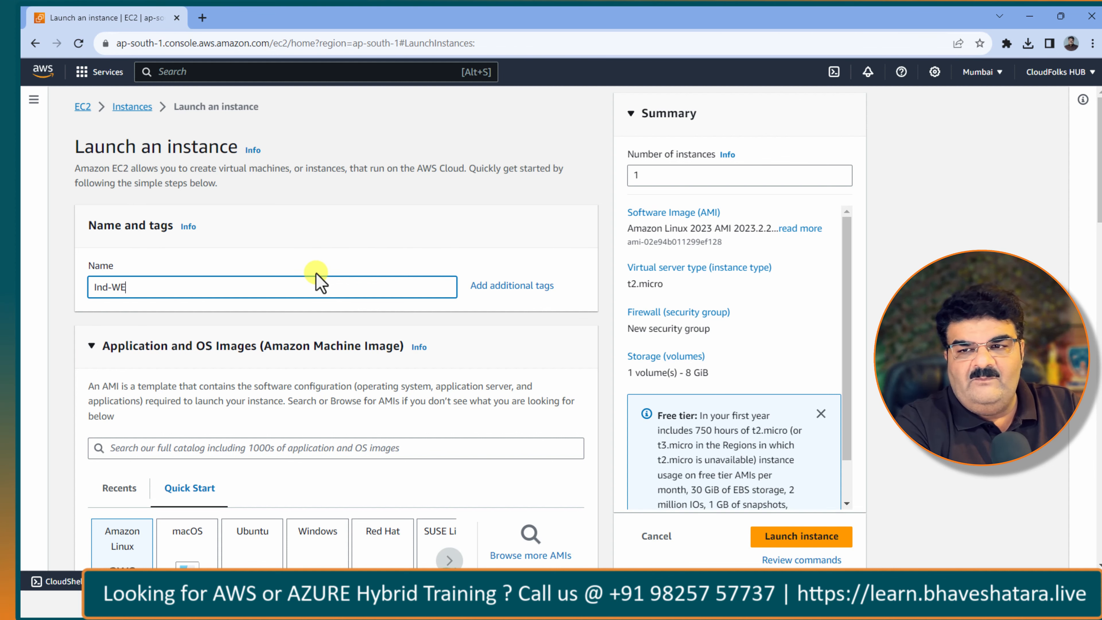
{"action": "key", "text": "BackSpace"}
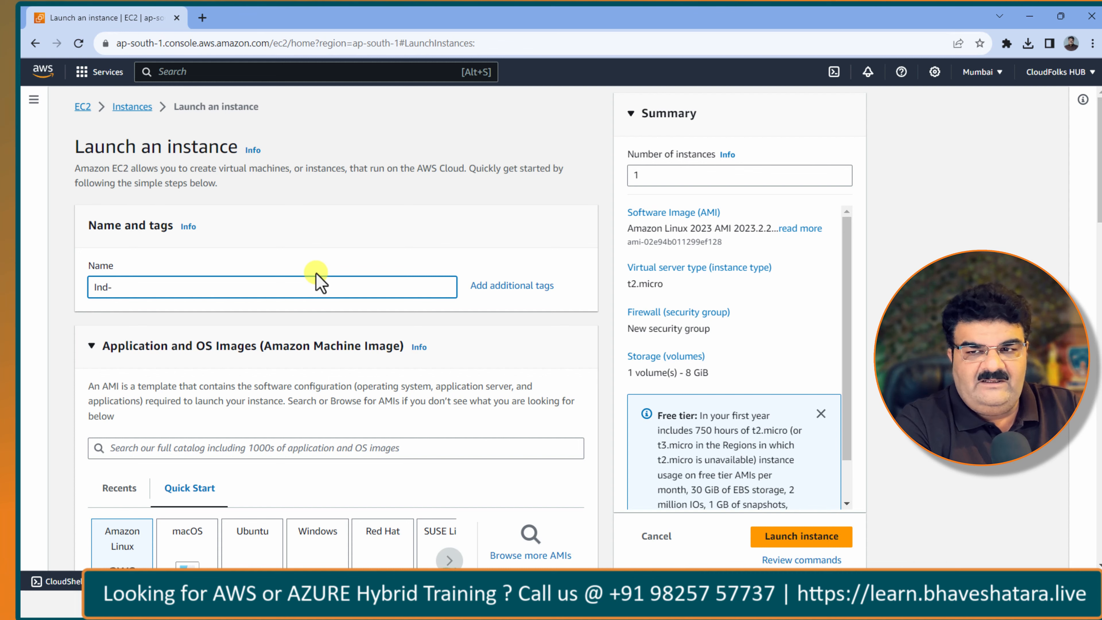
{"action": "type", "text": "Server"}
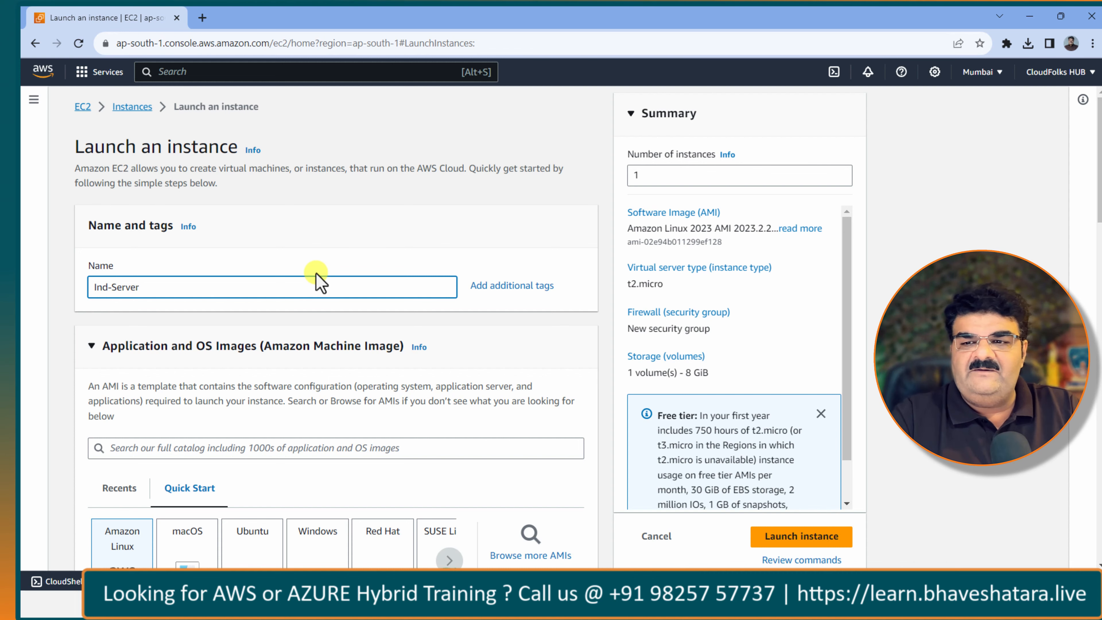
Step: Create an RSA key pair named Peering_Key in .pem format for the instance and save Peering_Key.pem to Downloads
{"action": "scroll", "coordinate": [316, 273], "scroll_direction": "down", "scroll_amount": 10}
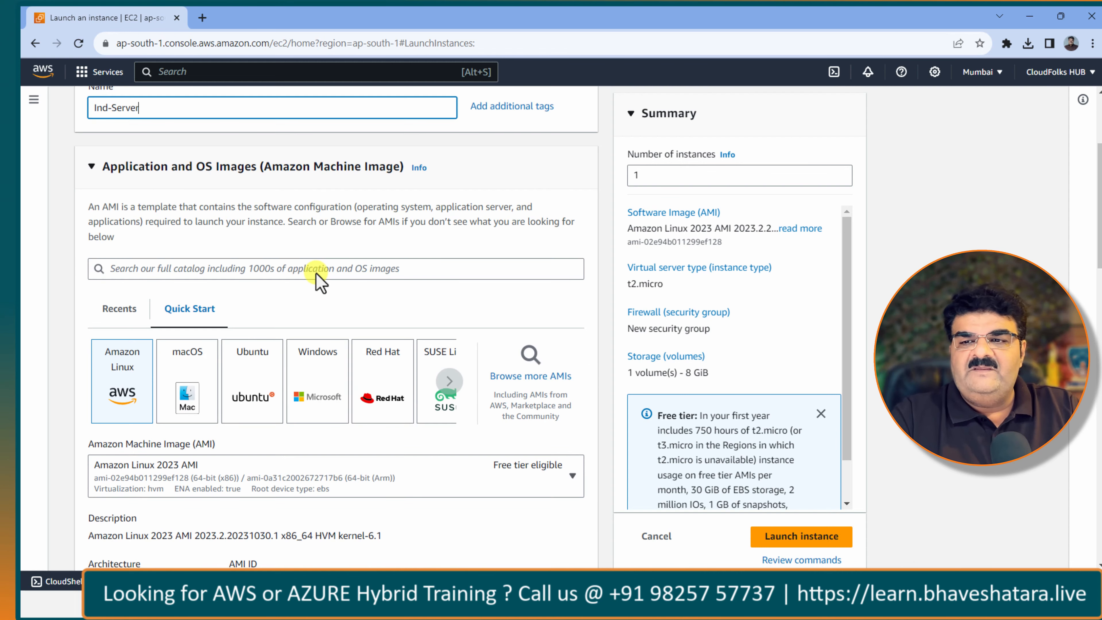
{"action": "scroll", "coordinate": [183, 347], "scroll_direction": "down", "scroll_amount": 4}
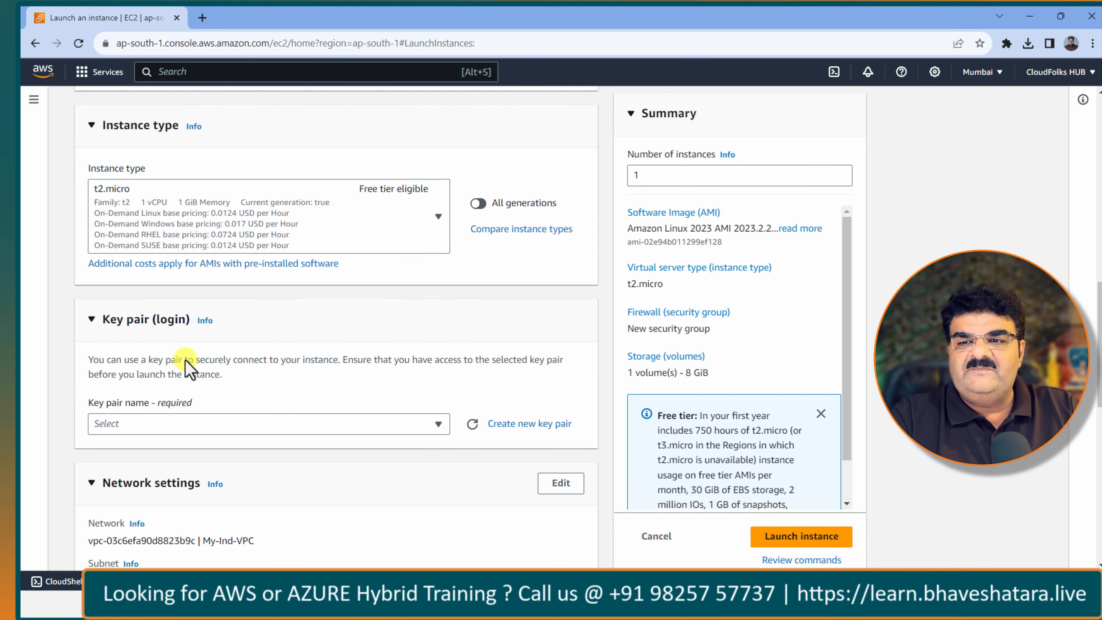
{"action": "left_click", "coordinate": [191, 425]}
{"action": "left_click", "coordinate": [396, 383]}
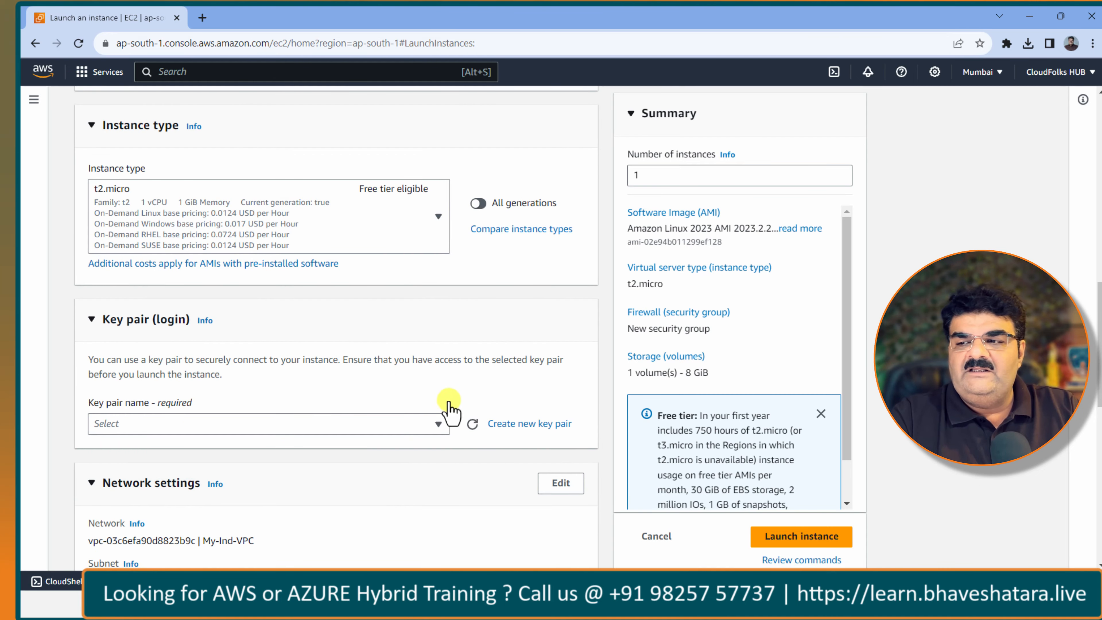
{"action": "left_click", "coordinate": [514, 425]}
{"action": "left_click", "coordinate": [448, 216]}
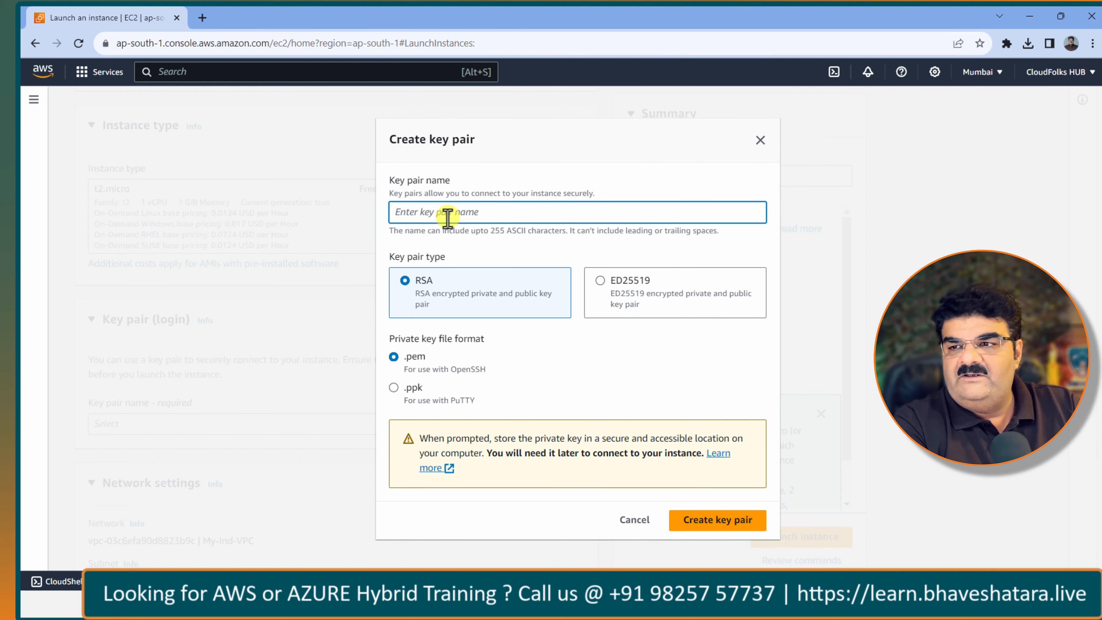
{"action": "type", "text": "Peeri"}
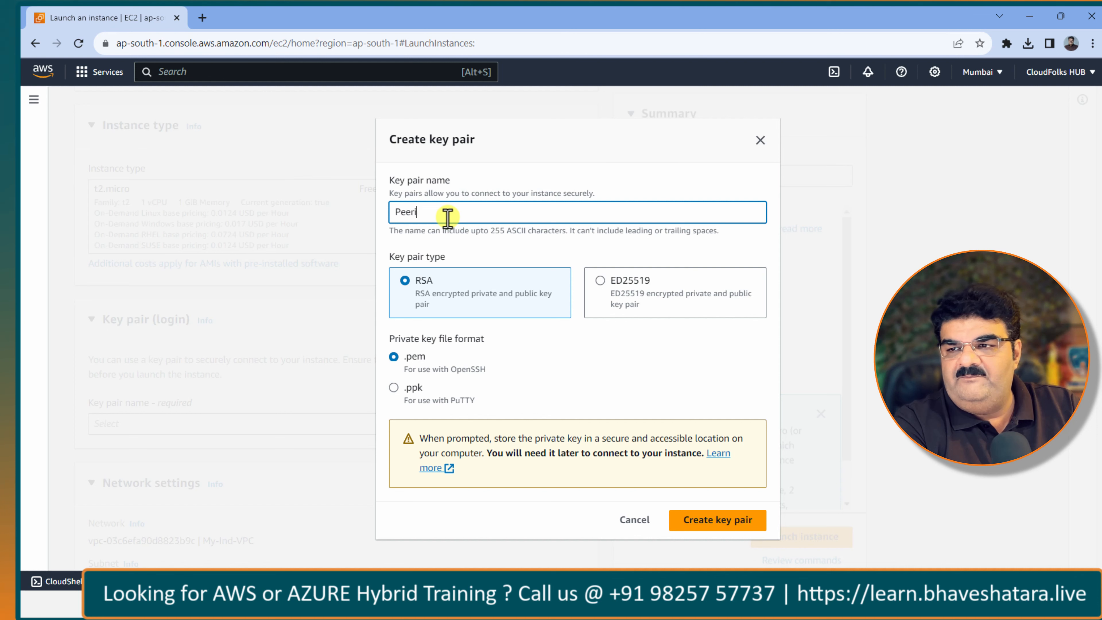
{"action": "type", "text": "ng"}
{"action": "key", "text": "BackSpace"}
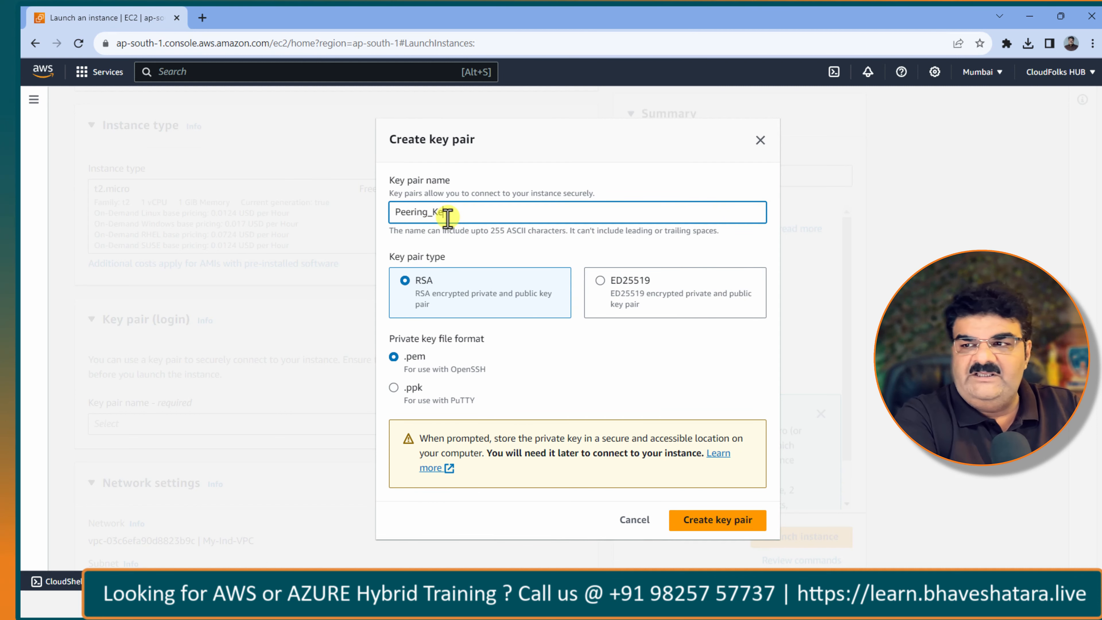
{"action": "left_click", "coordinate": [716, 520]}
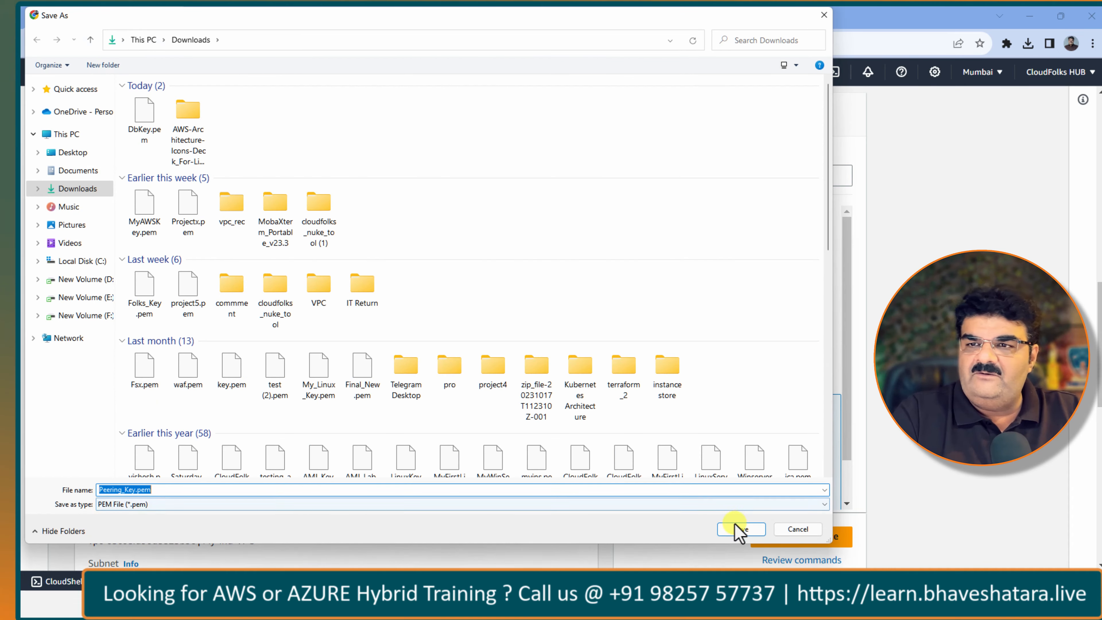
{"action": "left_click", "coordinate": [741, 528]}
Step: Edit the instance's network settings and set the first inbound security group rule's type to All traffic
{"action": "scroll", "coordinate": [753, 539], "scroll_direction": "down", "scroll_amount": 4}
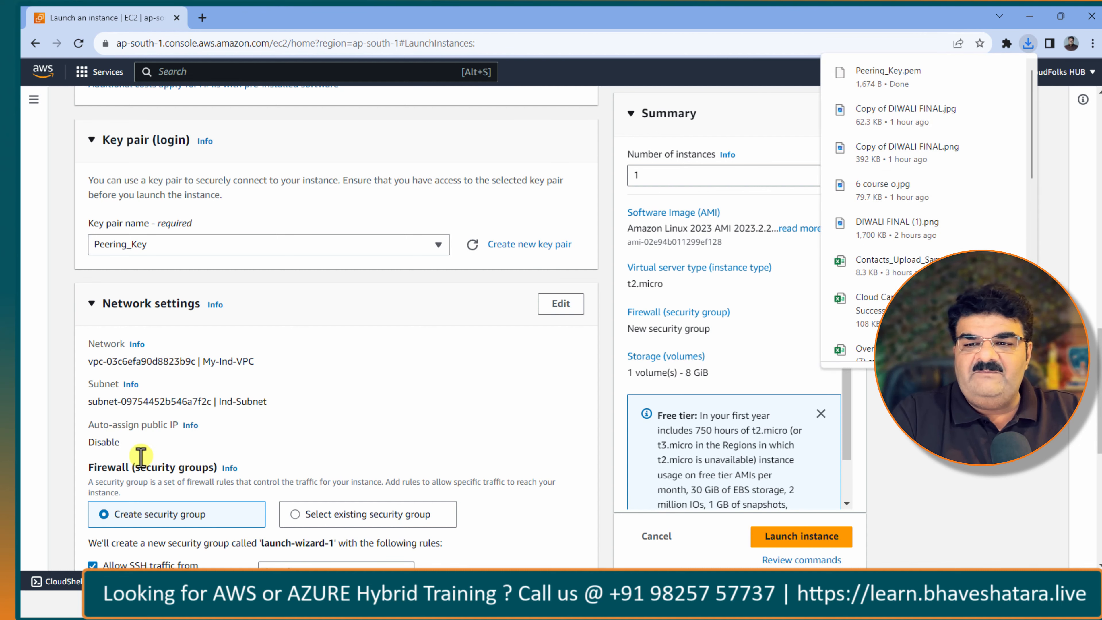
{"action": "scroll", "coordinate": [141, 457], "scroll_direction": "down", "scroll_amount": 4}
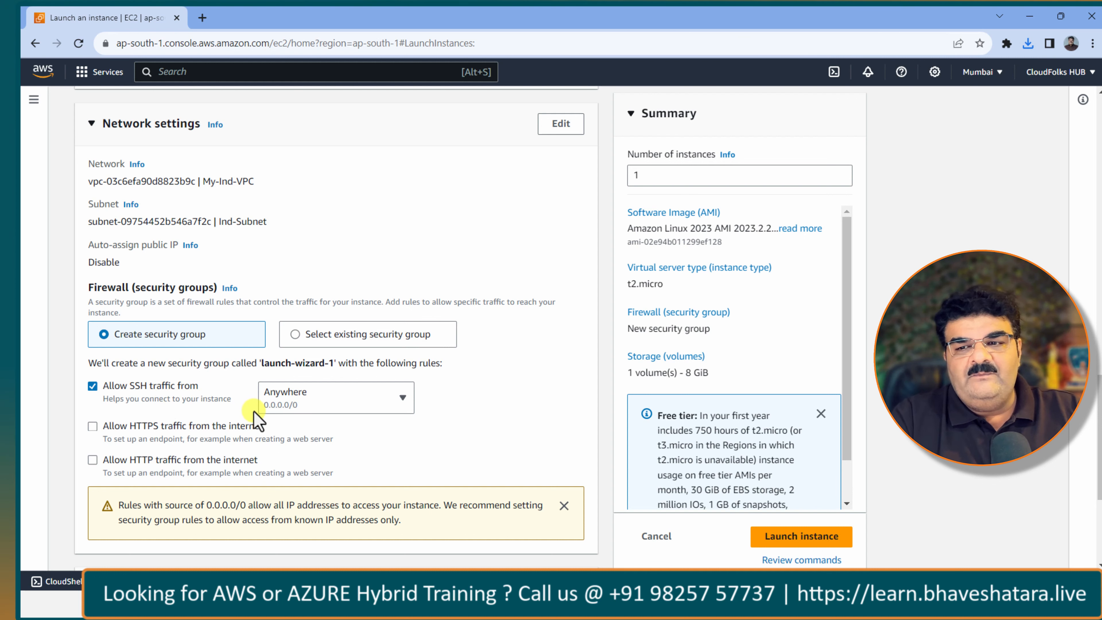
{"action": "scroll", "coordinate": [253, 415], "scroll_direction": "down", "scroll_amount": 4}
{"action": "scroll", "coordinate": [401, 381], "scroll_direction": "up", "scroll_amount": 8}
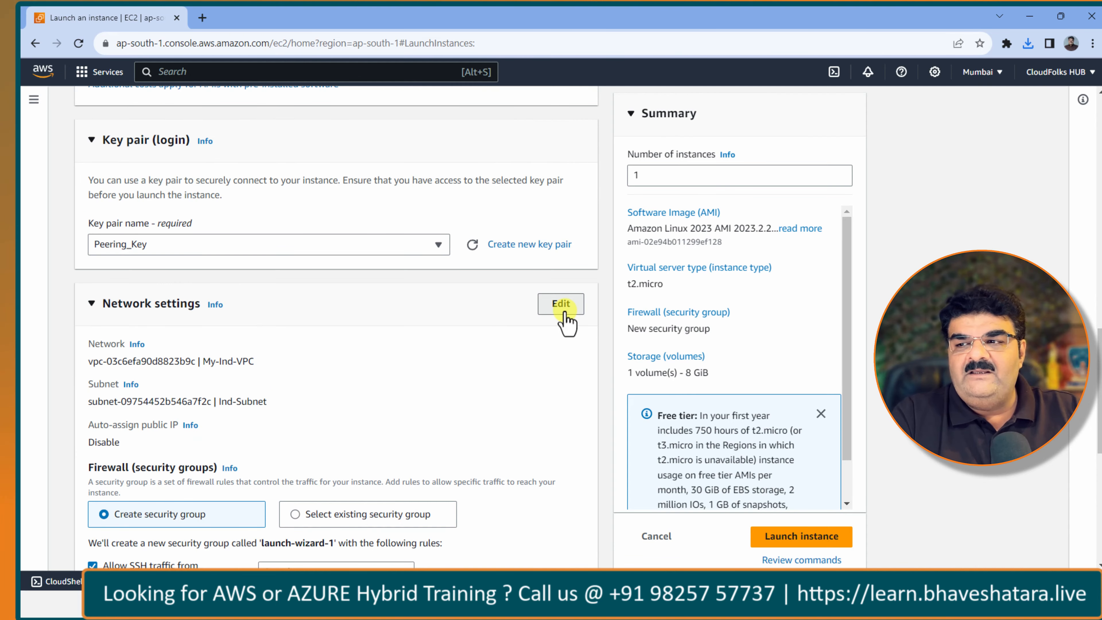
{"action": "left_click", "coordinate": [562, 304]}
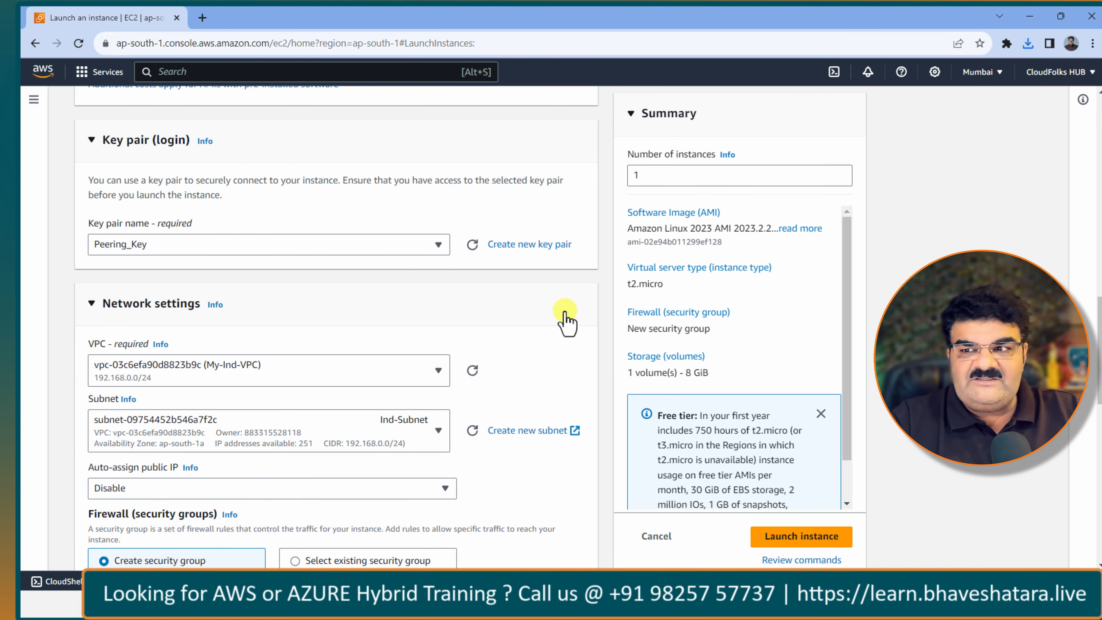
{"action": "scroll", "coordinate": [509, 315], "scroll_direction": "down", "scroll_amount": 8}
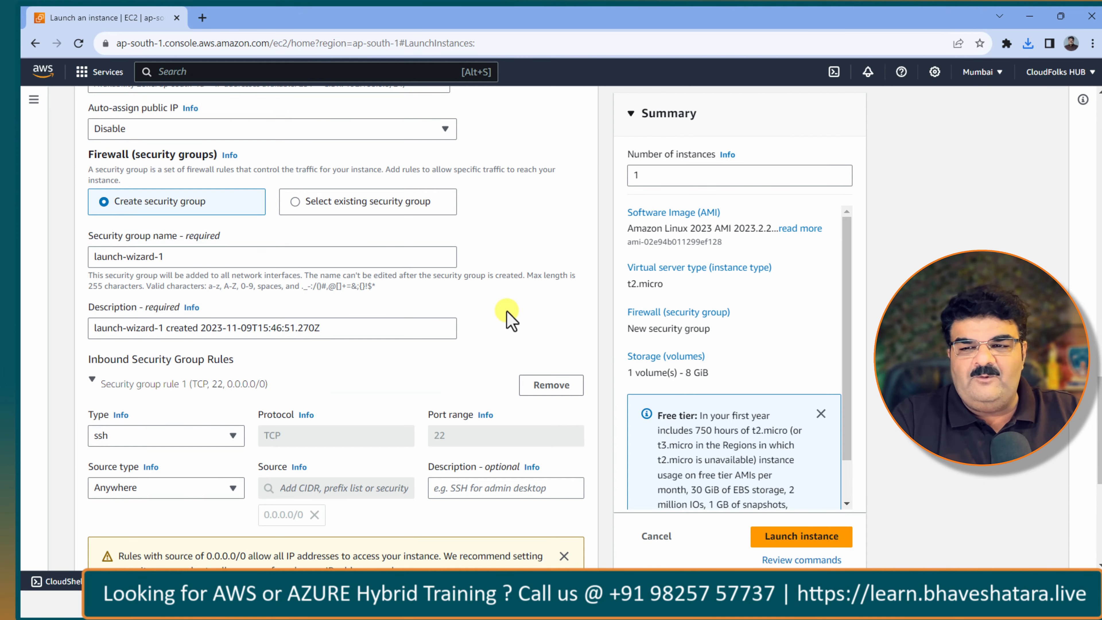
{"action": "left_click", "coordinate": [231, 435]}
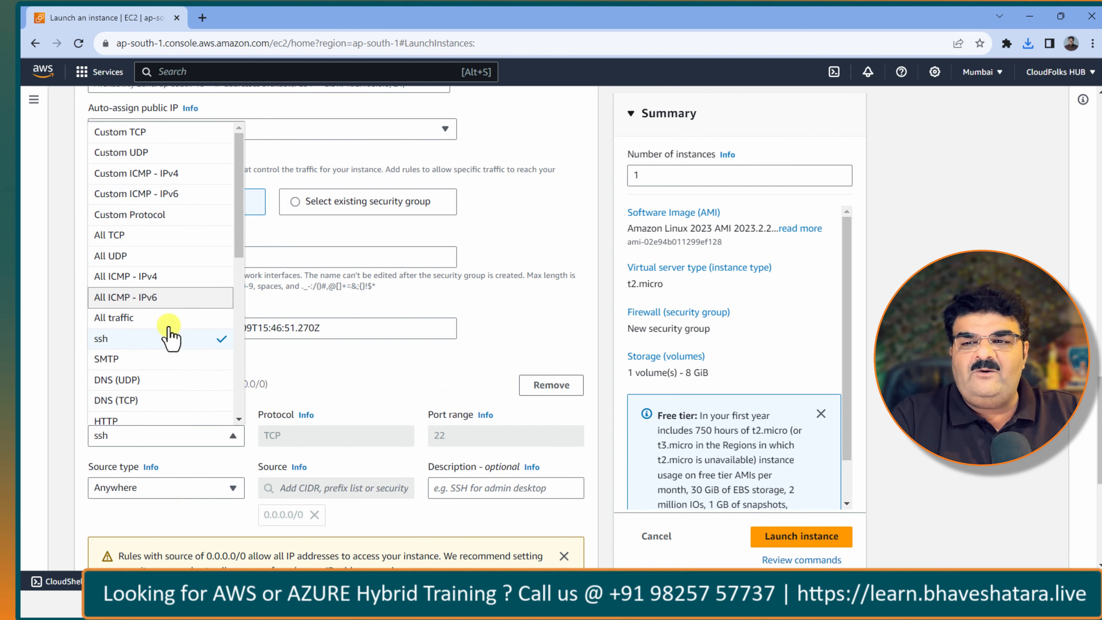
{"action": "left_click", "coordinate": [163, 318]}
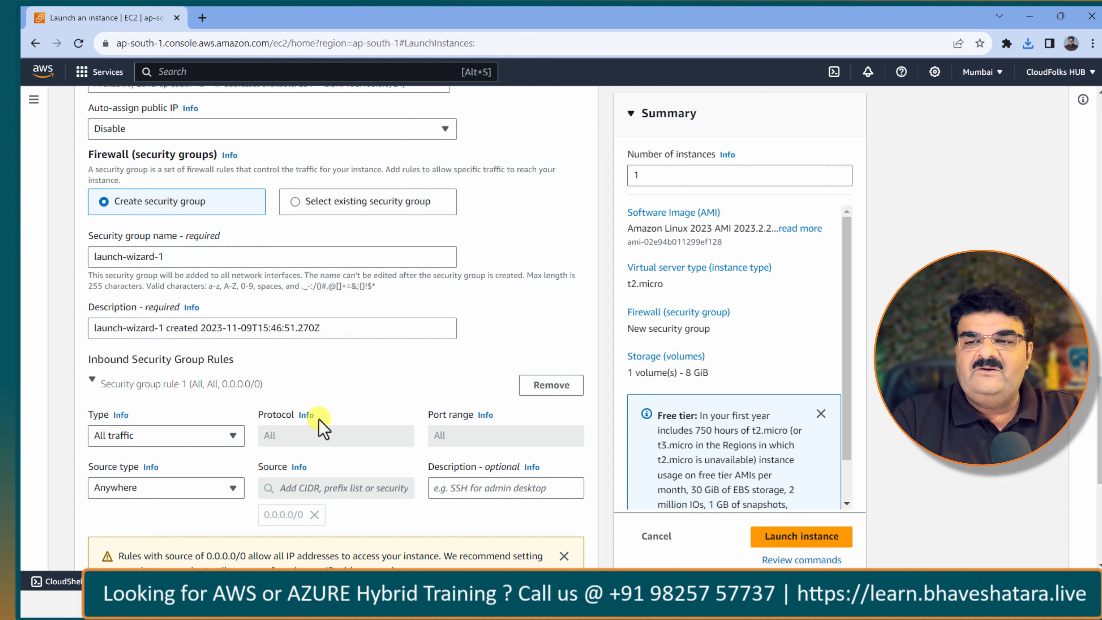
Step: Name the new security group SG
{"action": "left_click_drag", "start_coordinate": [205, 272], "coordinate": [91, 259]}
{"action": "left_click", "coordinate": [190, 262]}
{"action": "type", "text": "SG"}
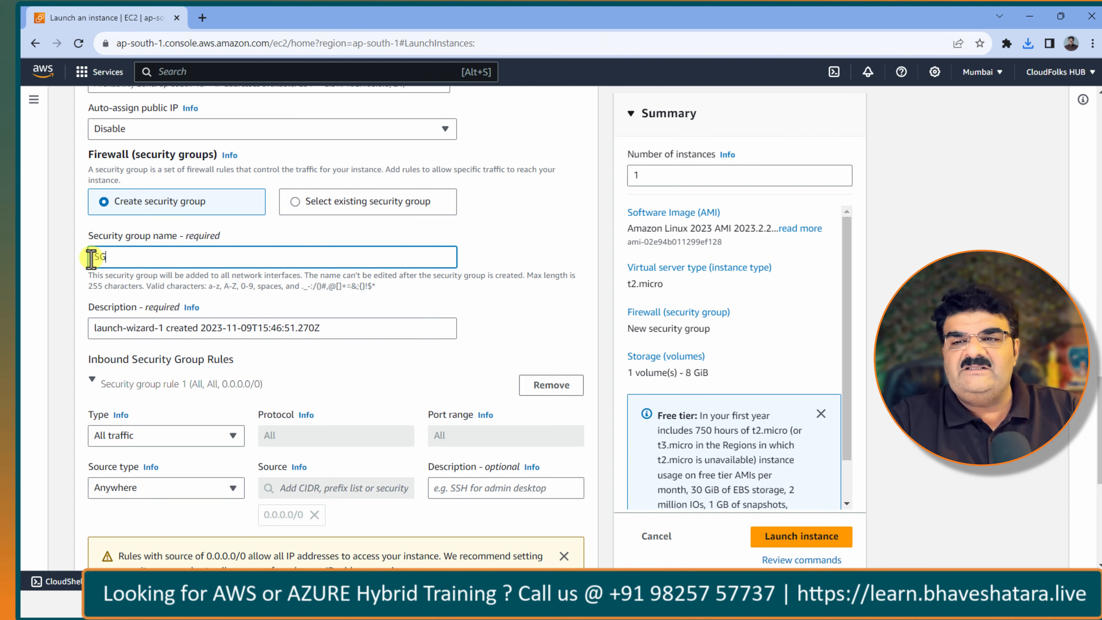
{"action": "scroll", "coordinate": [321, 314], "scroll_direction": "down", "scroll_amount": 6}
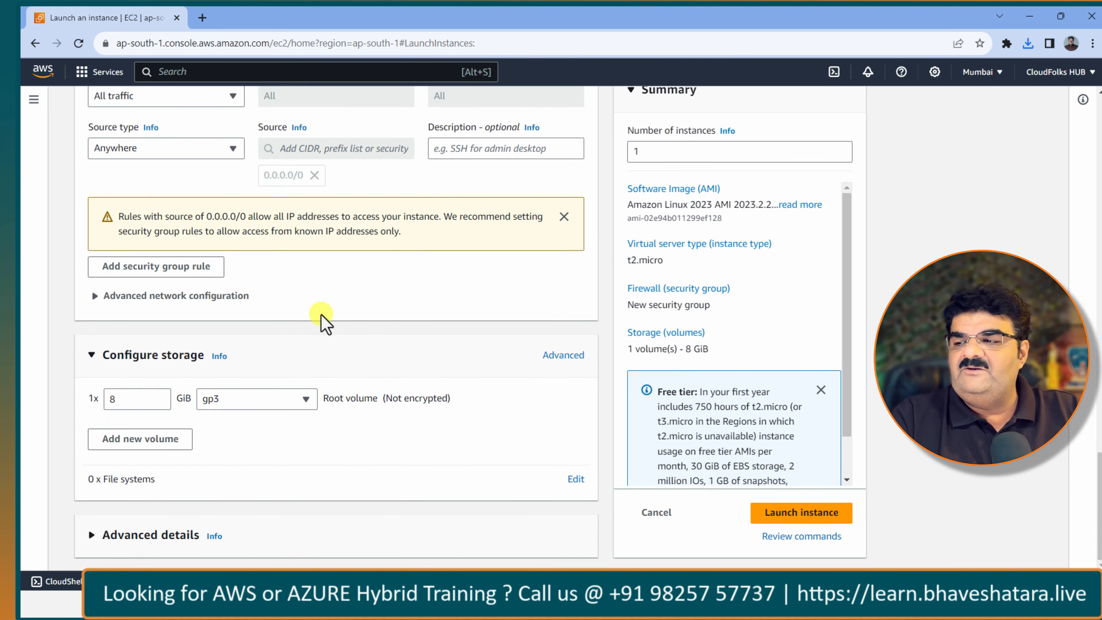
Step: Launch the instance, and place a green check mark on the AP-South-1 Amazon EC2 icon in the Microsoft Whiteboard diagram
{"action": "left_click", "coordinate": [794, 517]}
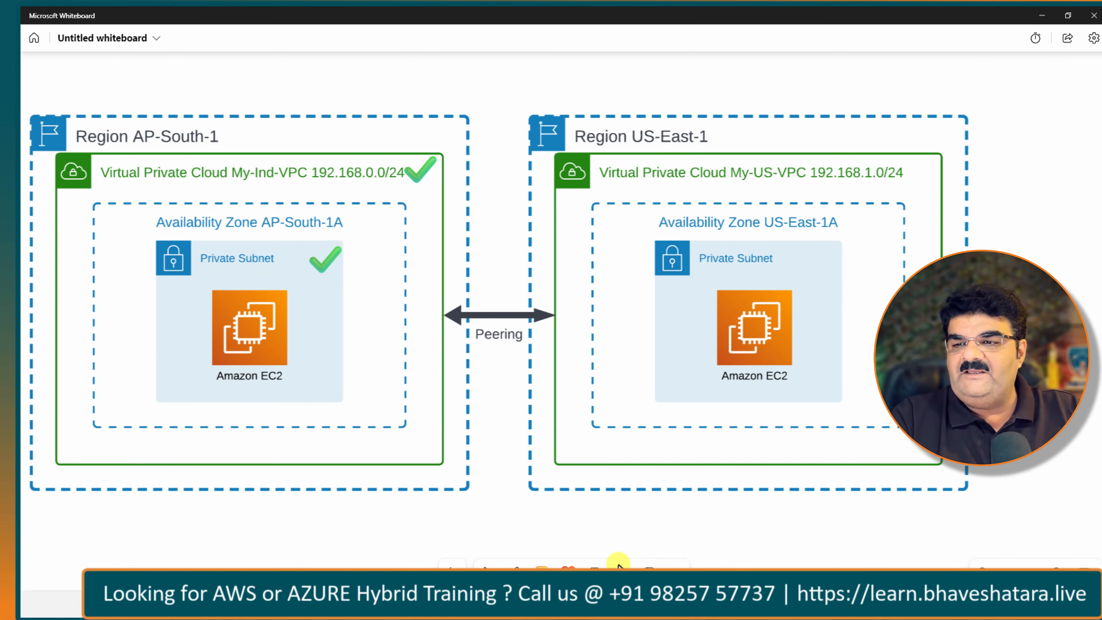
{"action": "left_click_drag", "start_coordinate": [618, 564], "coordinate": [287, 301]}
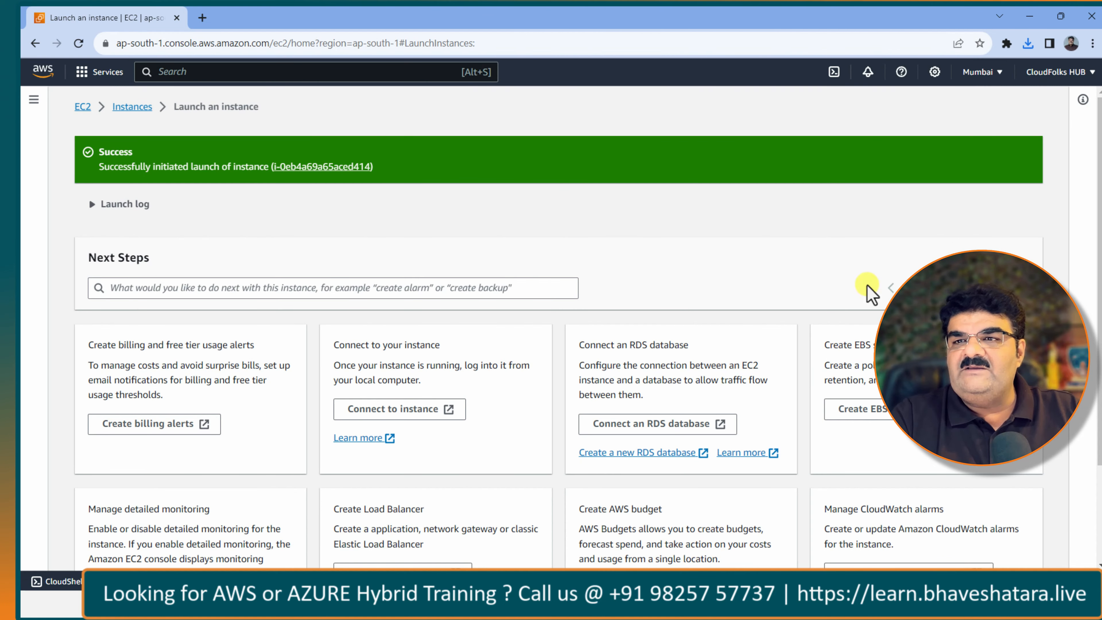
Step: Open the US East (N. Virginia) region's console in a separate browser tab and switch to it
{"action": "left_click", "coordinate": [981, 72]}
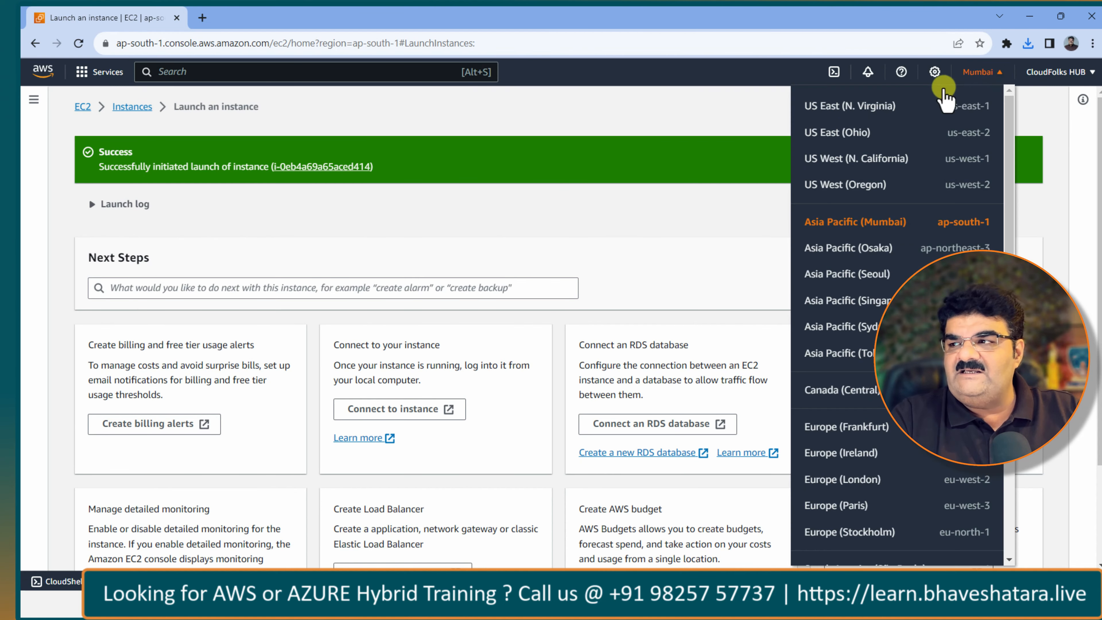
{"action": "right_click", "coordinate": [864, 108]}
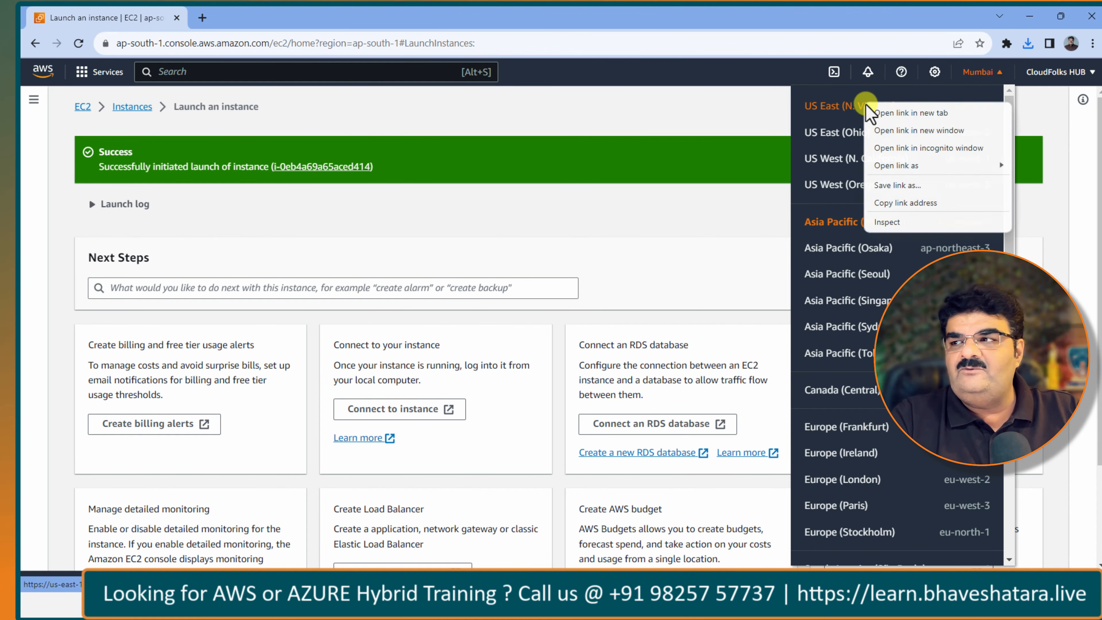
{"action": "left_click", "coordinate": [877, 111]}
{"action": "left_click", "coordinate": [253, 25]}
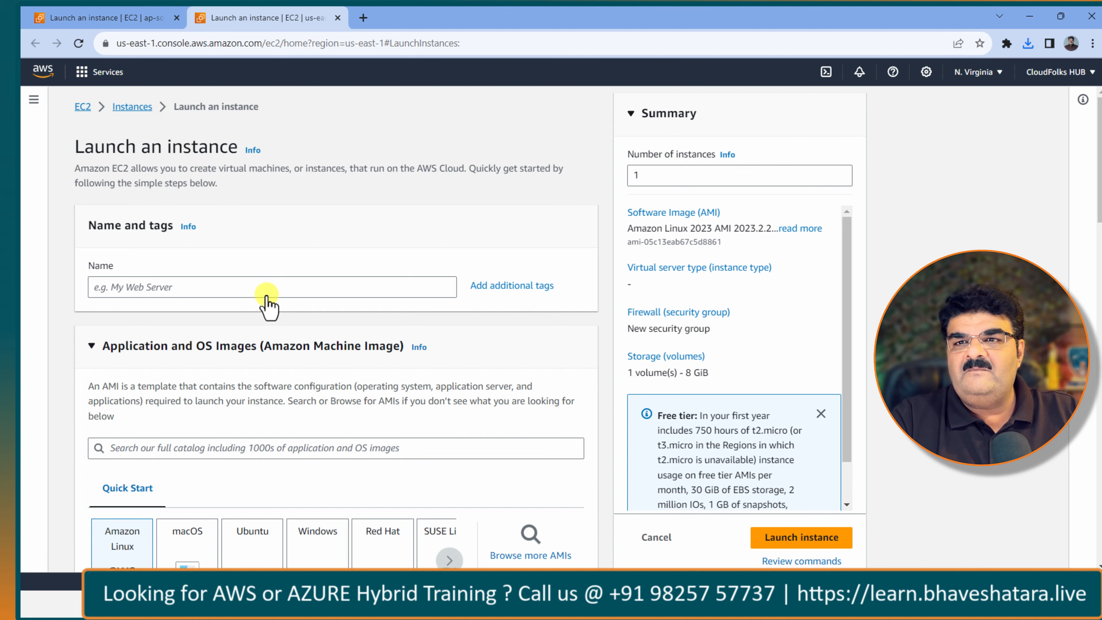
Step: Find the VPC service in the N. Virginia region and start creating a new VPC
{"action": "left_click", "coordinate": [378, 66]}
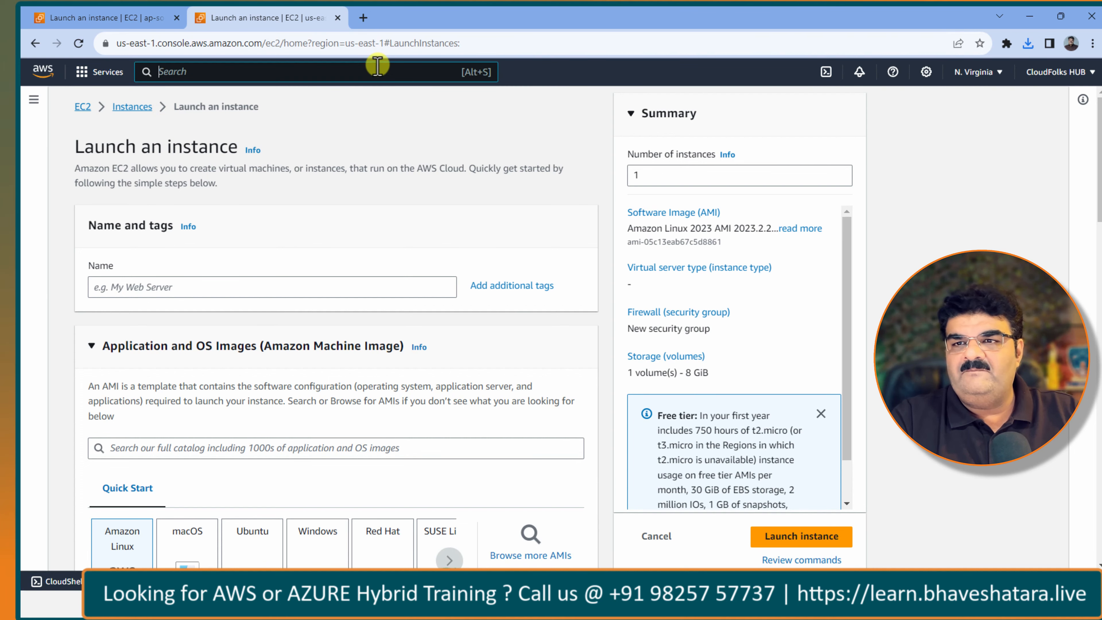
{"action": "type", "text": "vpc"}
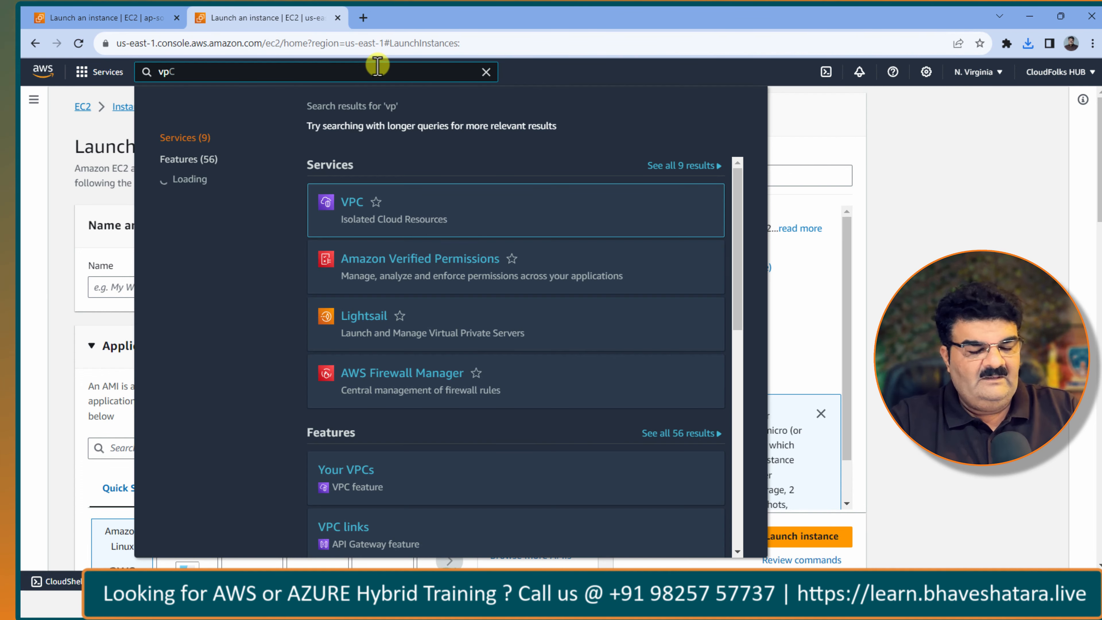
{"action": "left_click", "coordinate": [352, 202]}
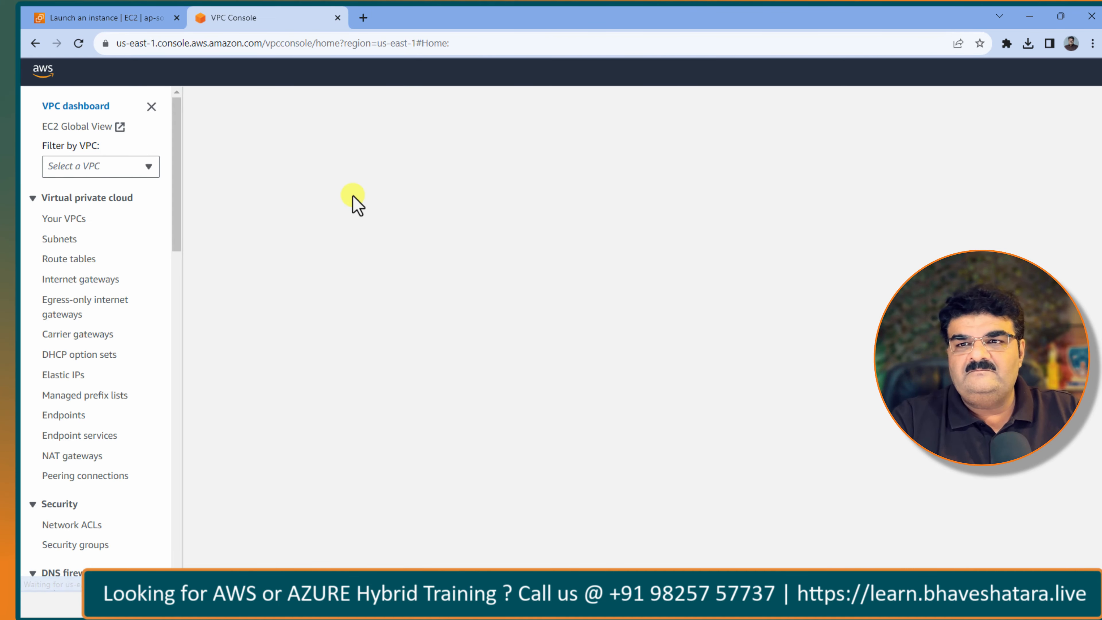
{"action": "left_click", "coordinate": [72, 219]}
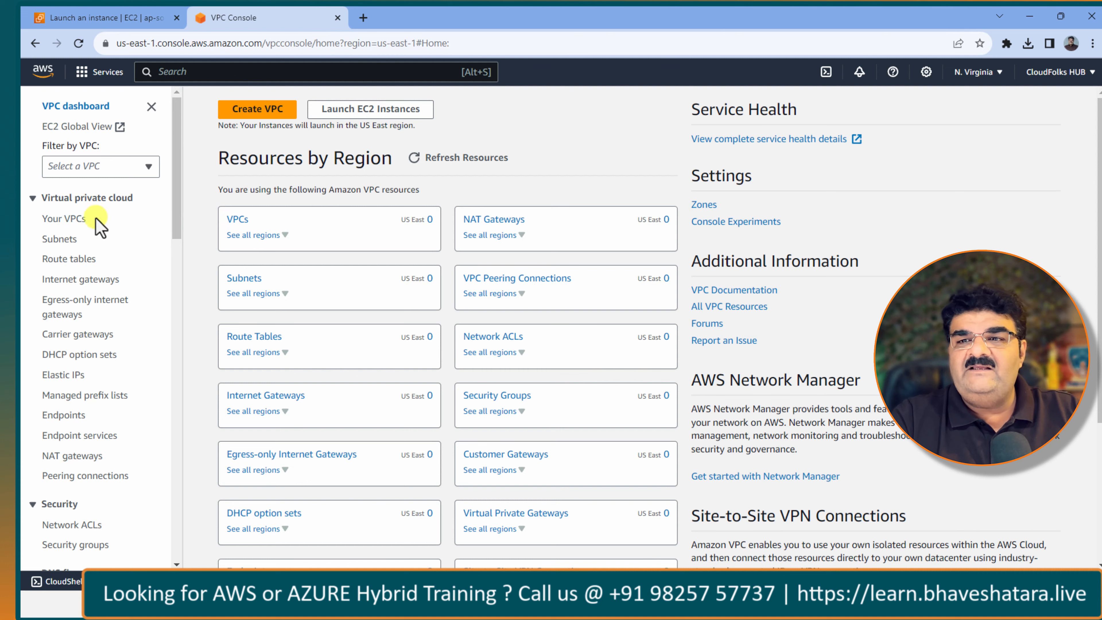
{"action": "left_click", "coordinate": [67, 218]}
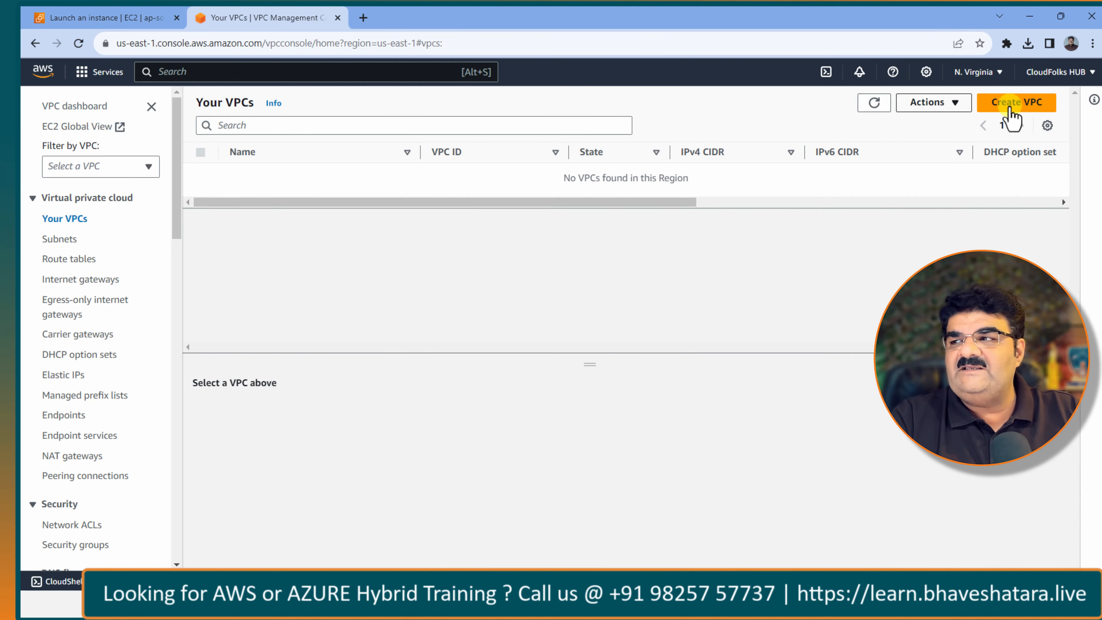
{"action": "left_click", "coordinate": [1010, 104]}
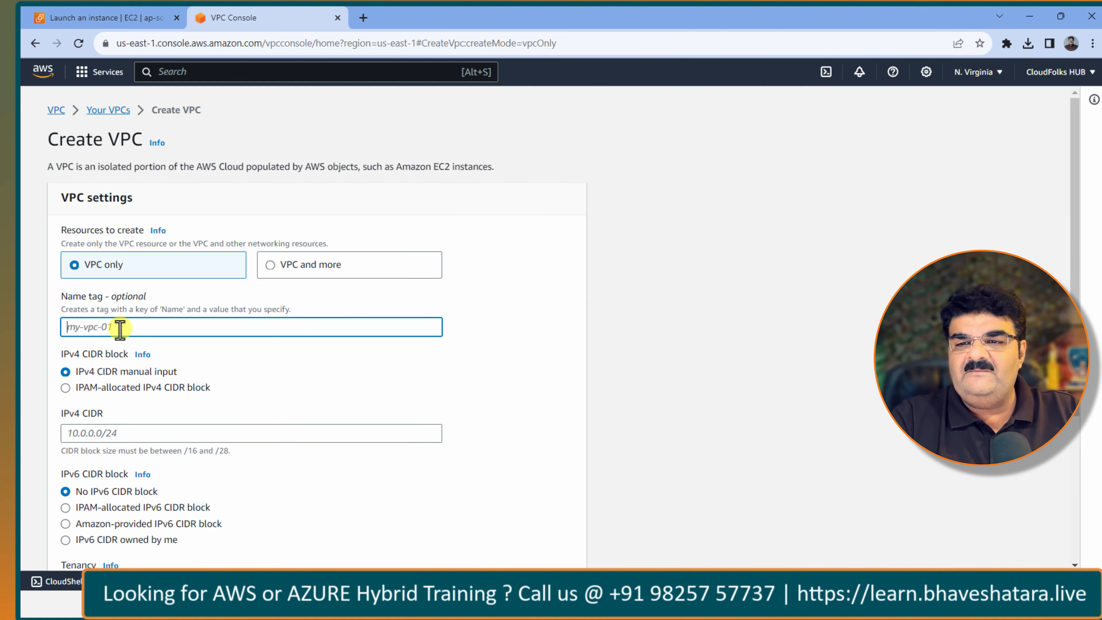
Step: Check the US-East-1 side of the whiteboard diagram and name the new VPC My-US-Vpc
{"action": "left_click", "coordinate": [607, 604]}
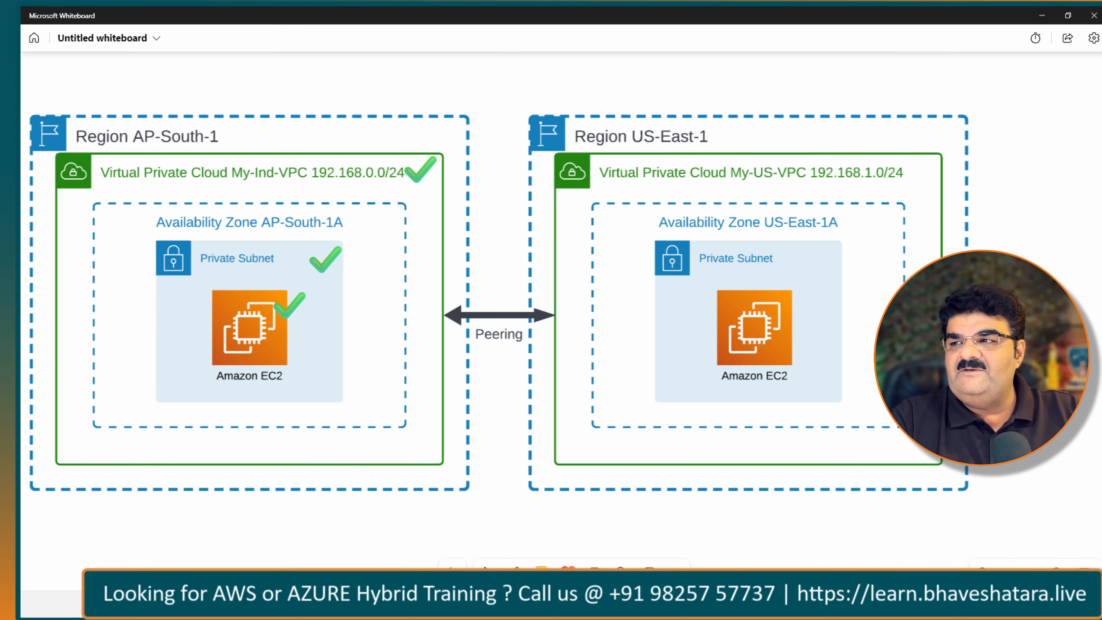
{"action": "left_click", "coordinate": [608, 604]}
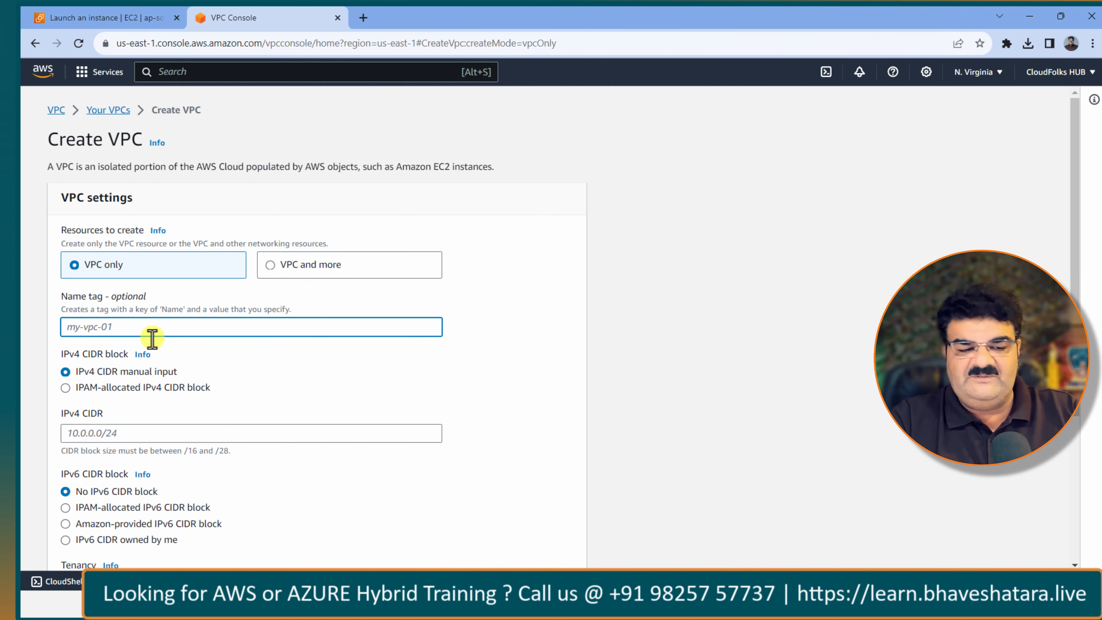
{"action": "type", "text": "My-U"}
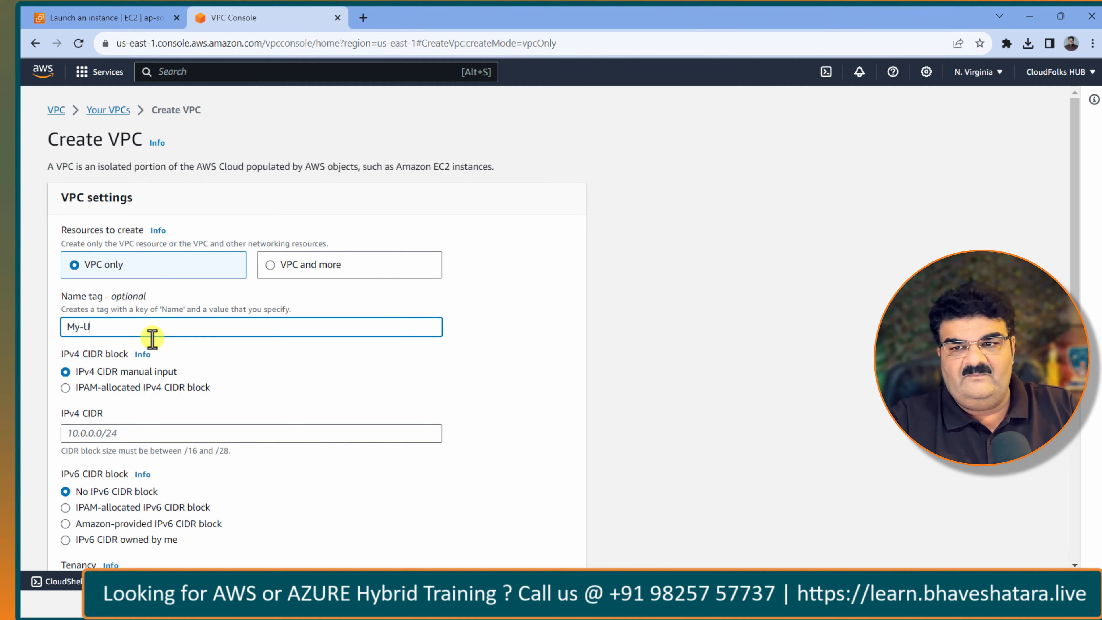
{"action": "type", "text": "S-Vpc"}
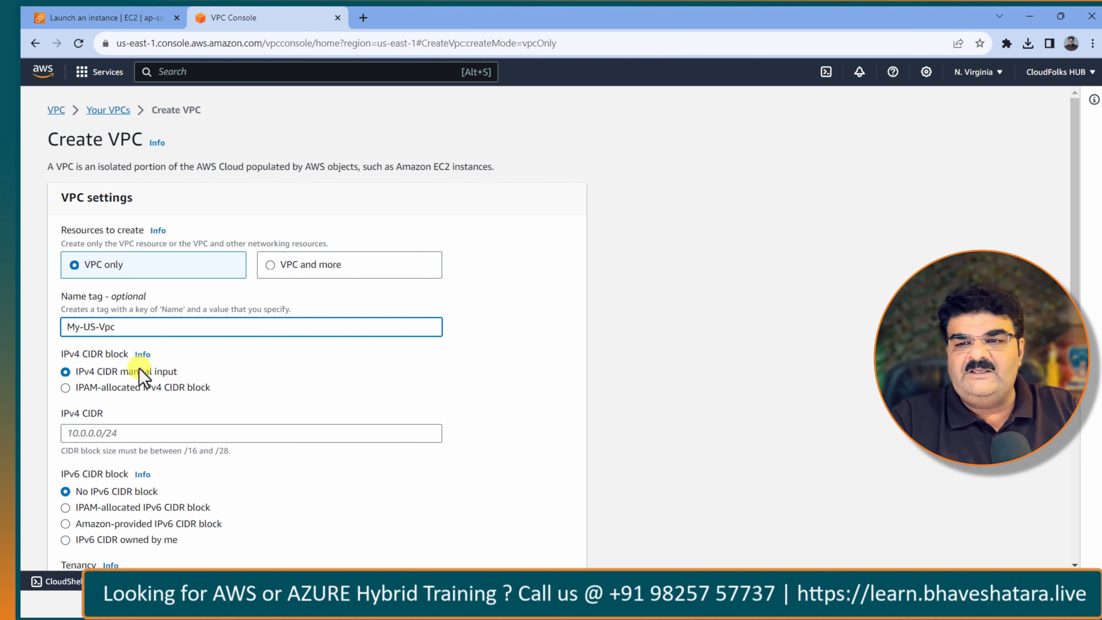
{"action": "left_click", "coordinate": [108, 433]}
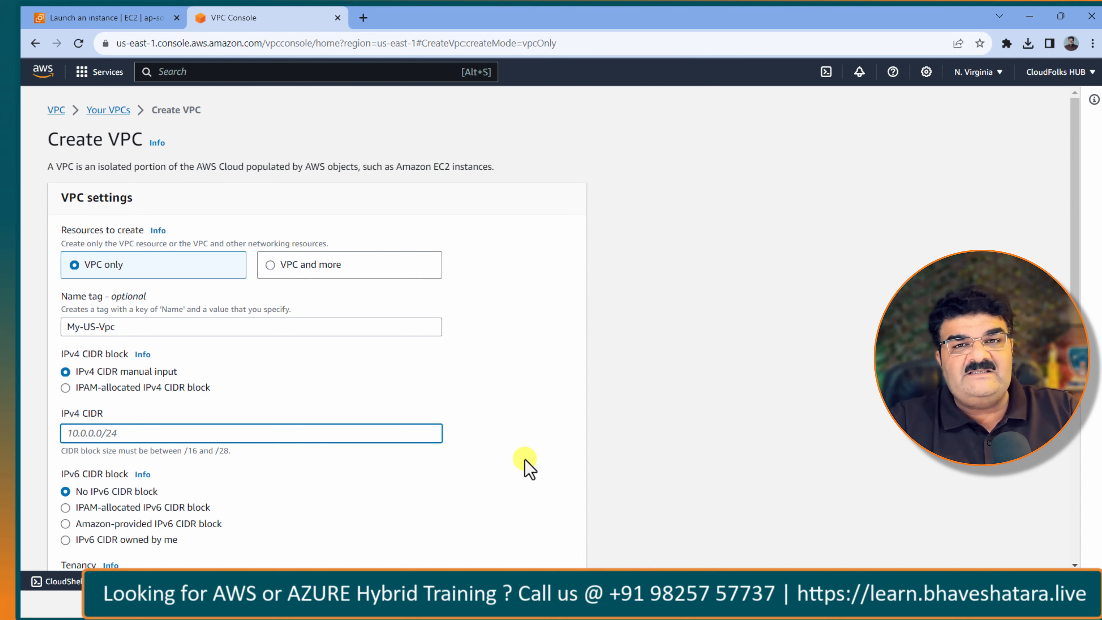
{"action": "left_click", "coordinate": [131, 17]}
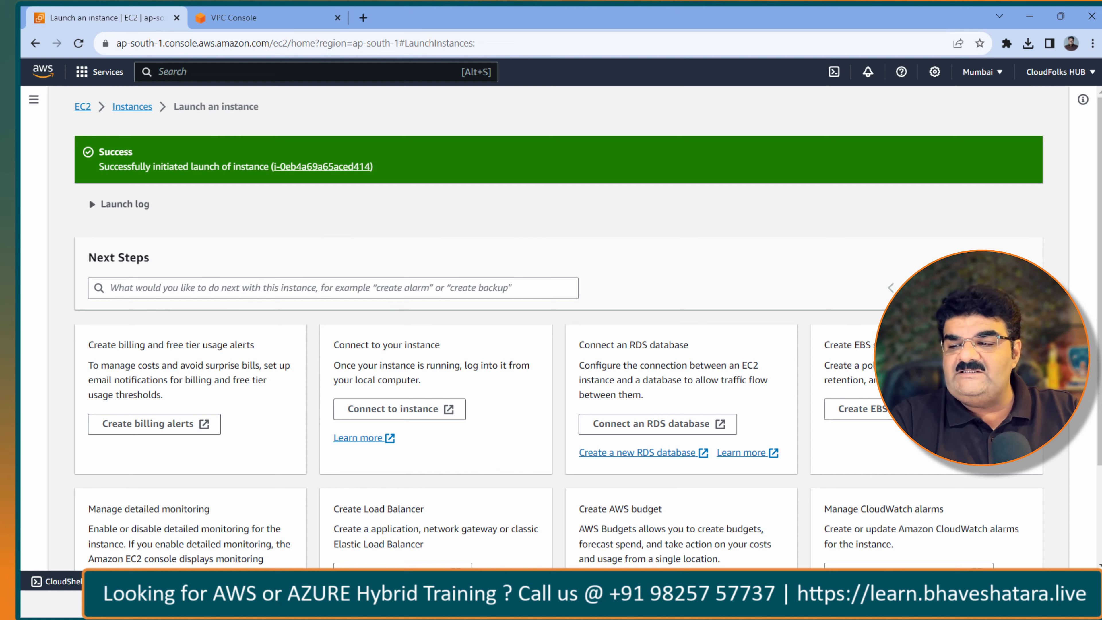
{"action": "left_click", "coordinate": [651, 605]}
{"action": "left_click", "coordinate": [564, 605]}
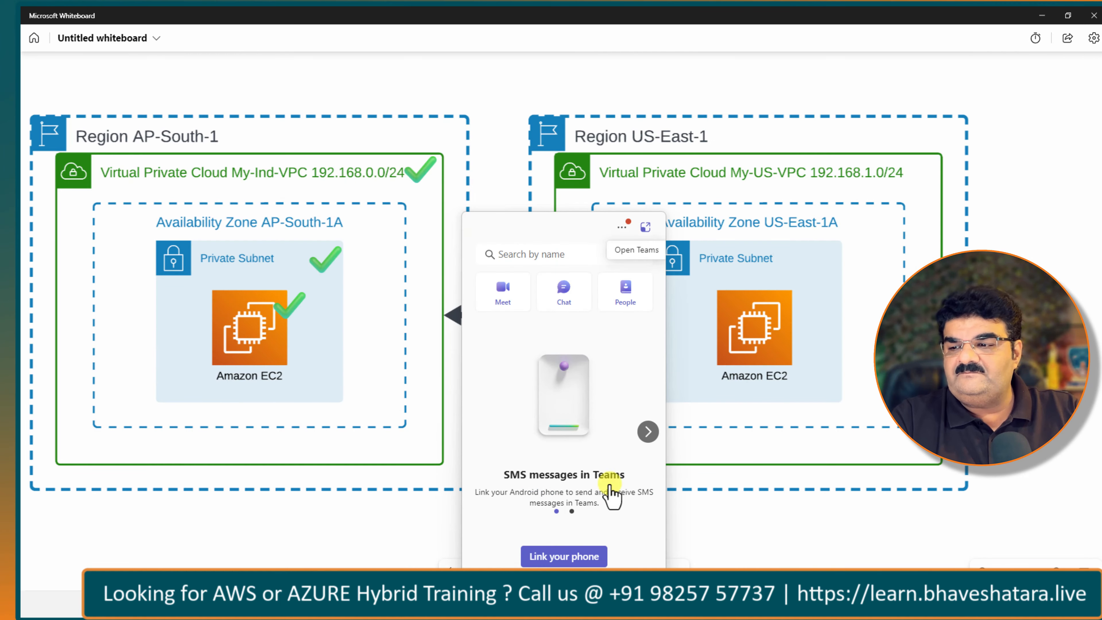
{"action": "left_click_drag", "start_coordinate": [555, 223], "coordinate": [562, 602]}
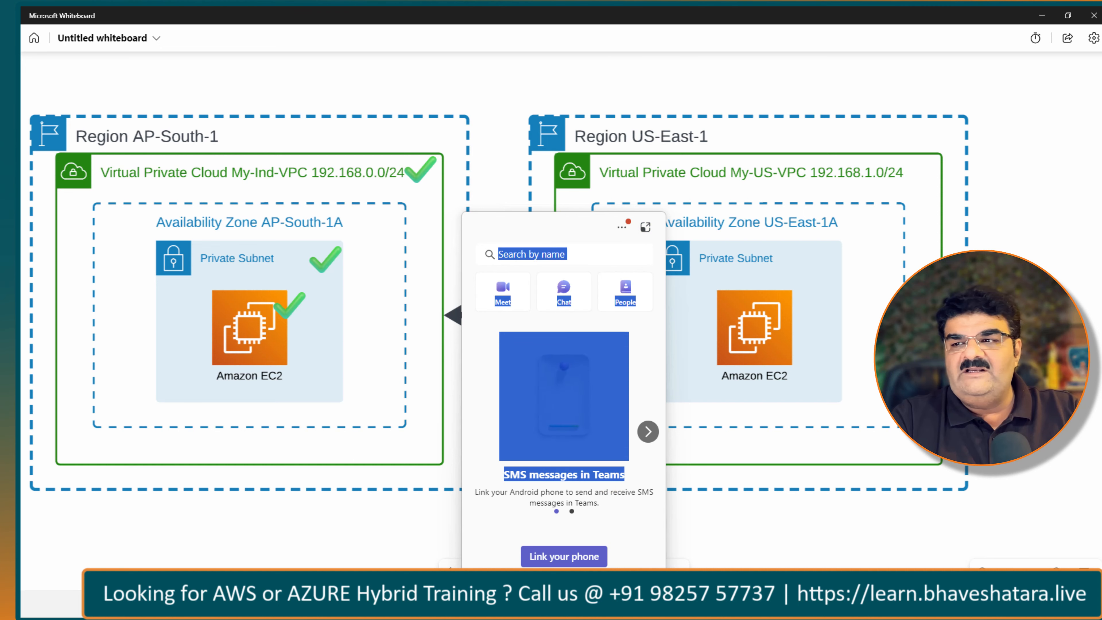
{"action": "left_click_drag", "start_coordinate": [534, 254], "coordinate": [859, 312]}
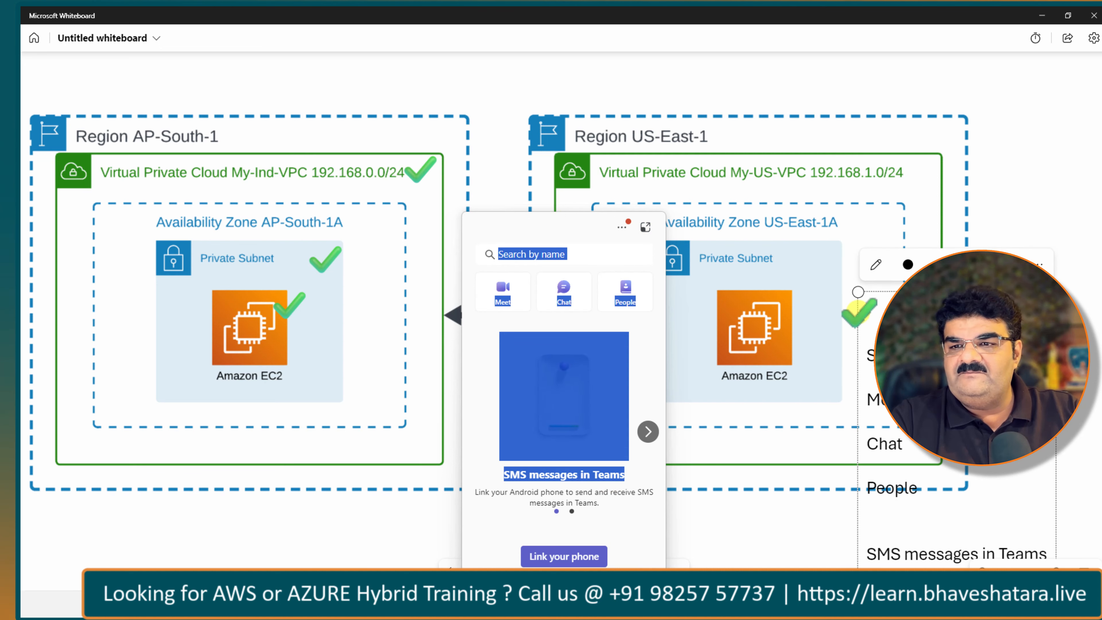
{"action": "left_click", "coordinate": [774, 500]}
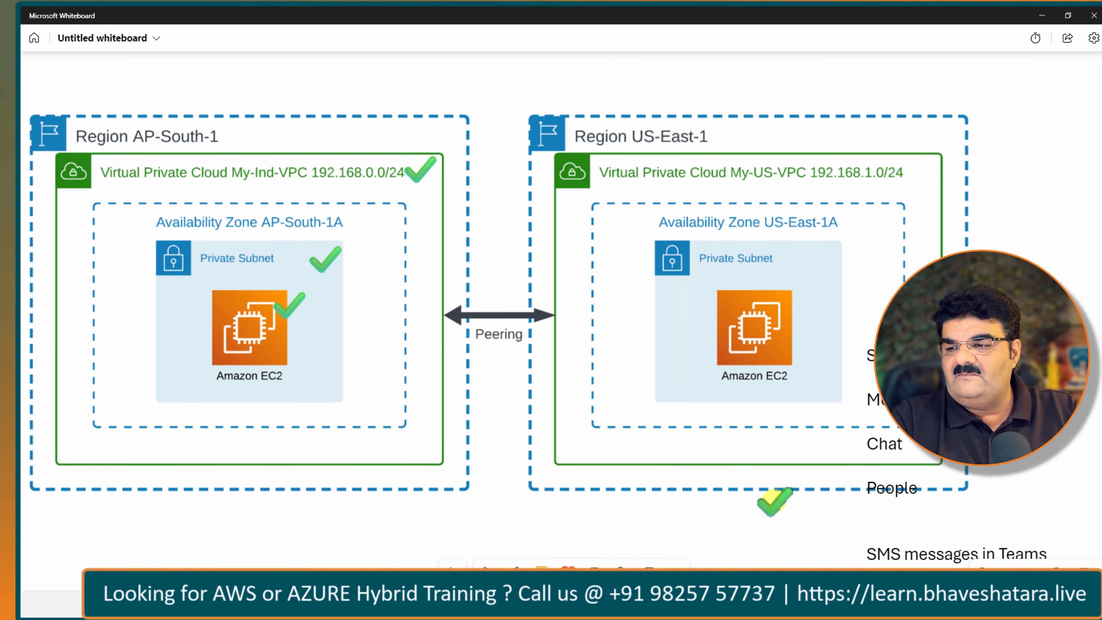
Step: Delete the stray check mark and the text copied from Teams from the whiteboard, and return to the browser
{"action": "left_click", "coordinate": [775, 504]}
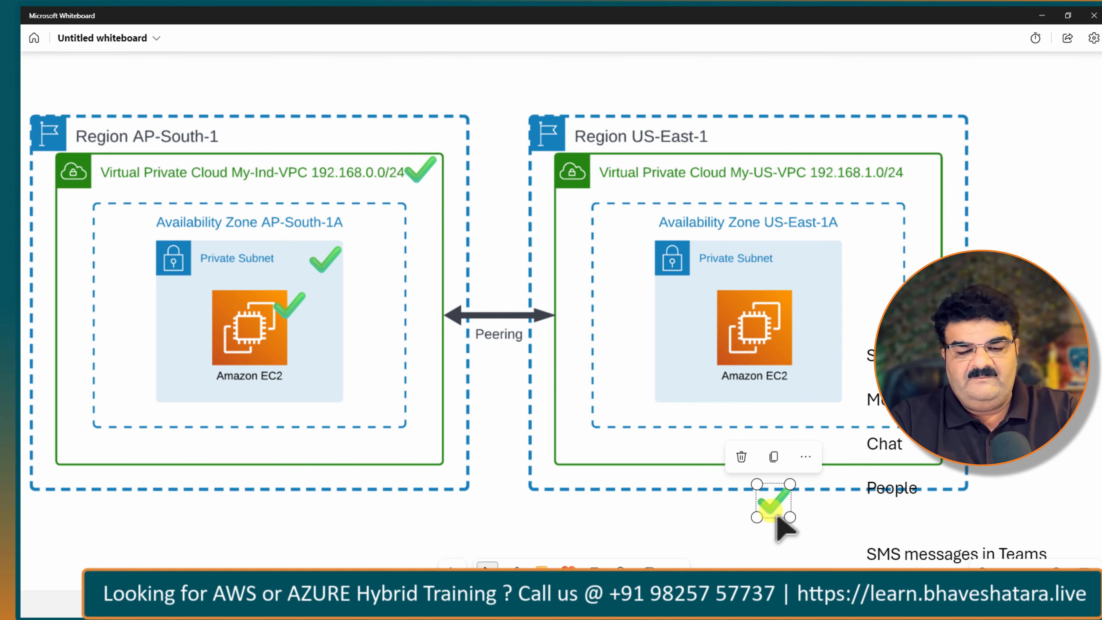
{"action": "key", "text": "Delete"}
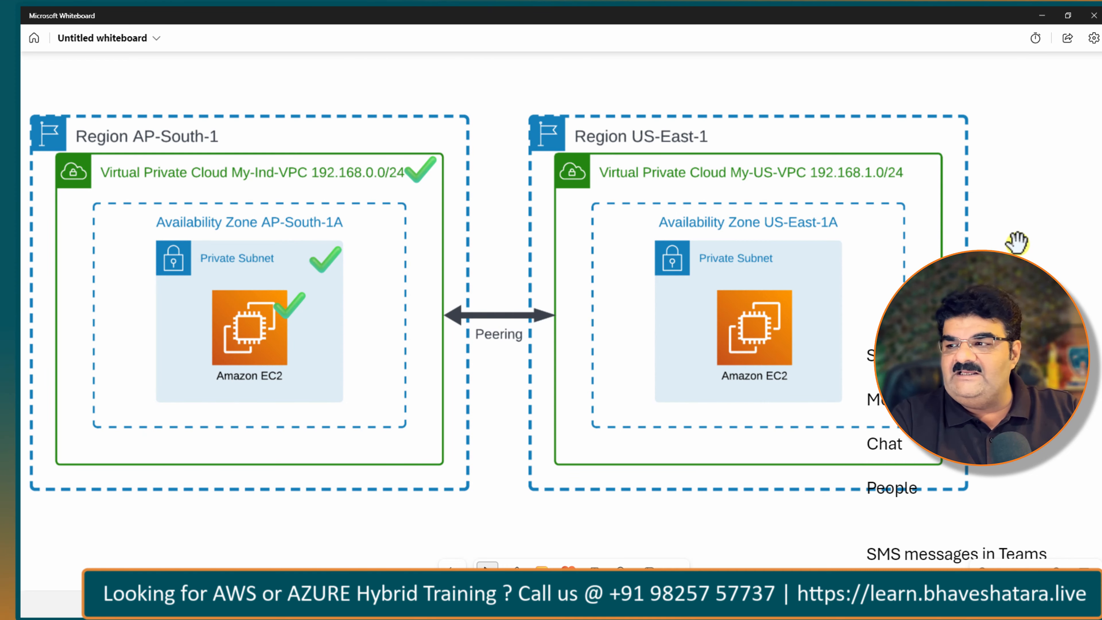
{"action": "left_click", "coordinate": [958, 374]}
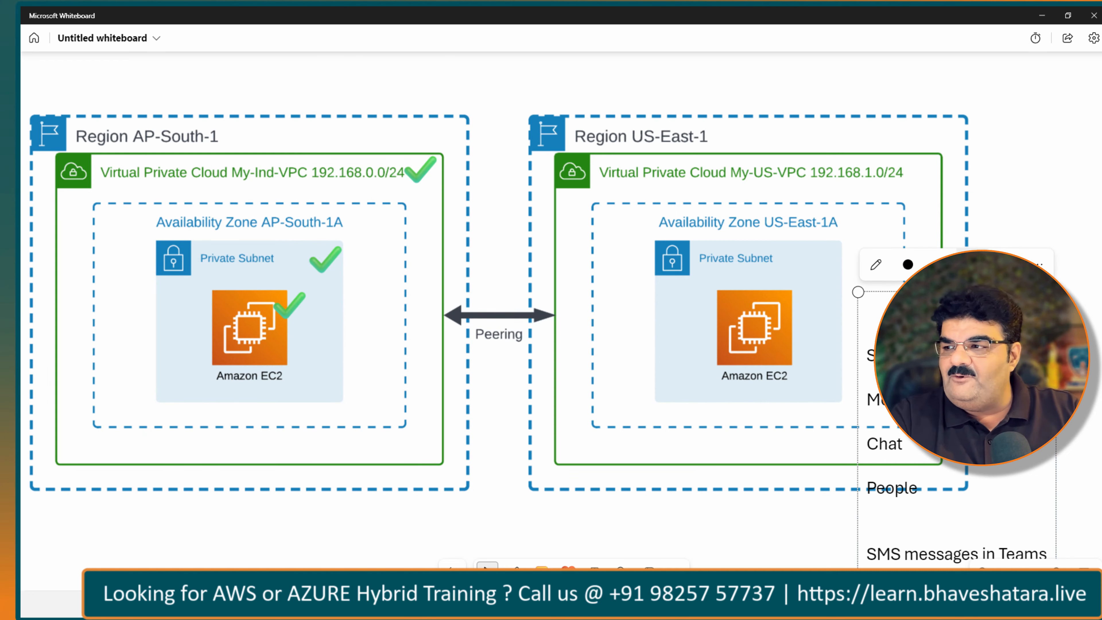
{"action": "key", "text": "Delete"}
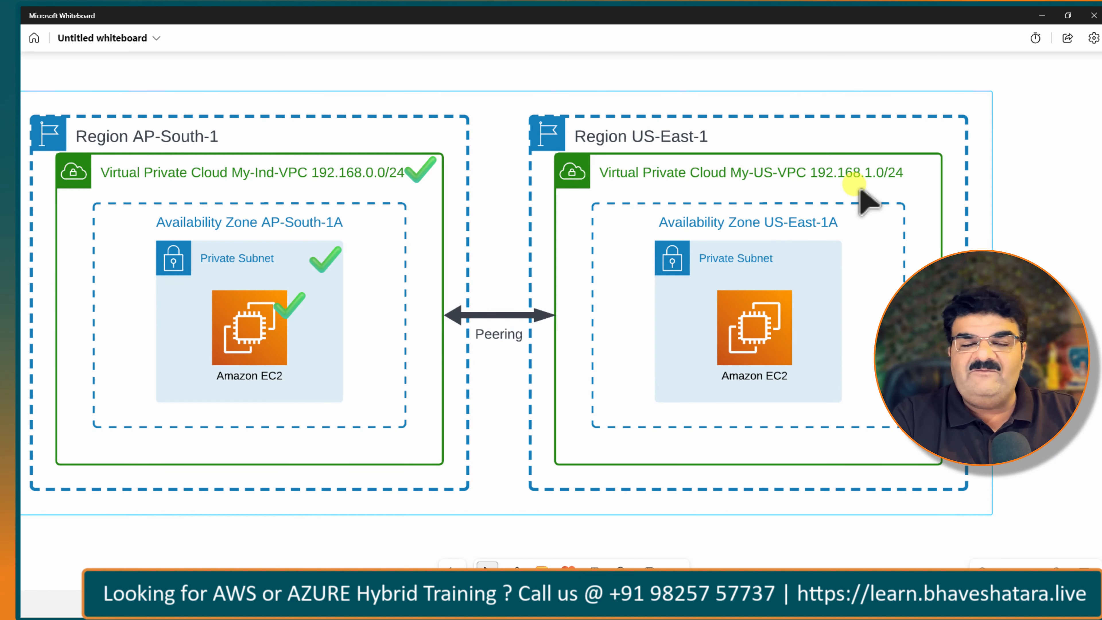
{"action": "left_click", "coordinate": [665, 604]}
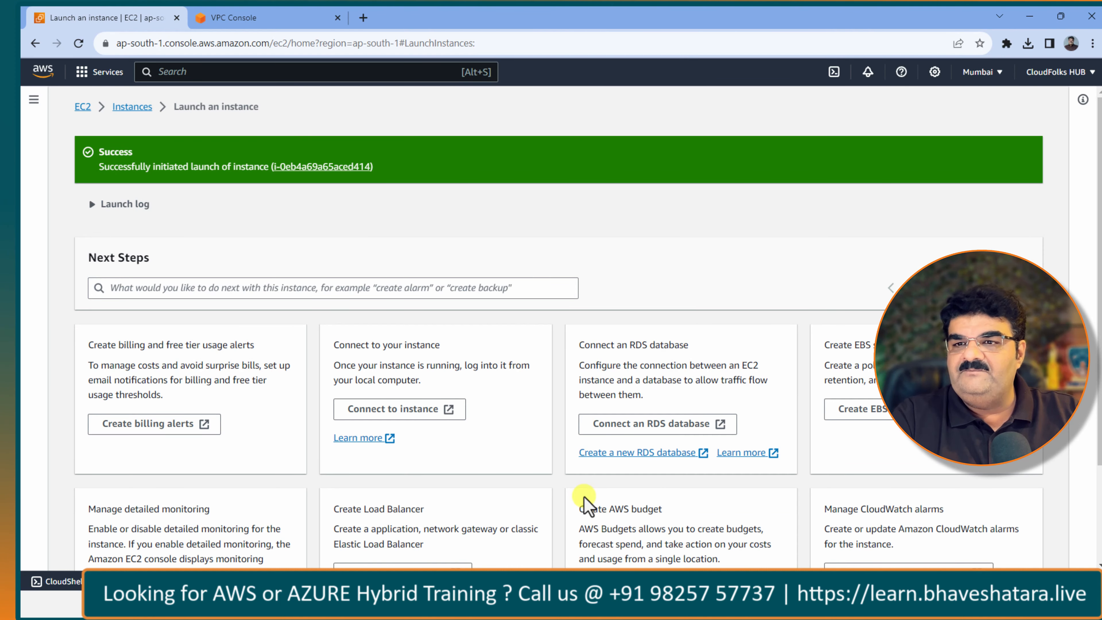
Step: Set the IPv4 CIDR of My-US-Vpc to 192.168.1.0/24 and create the VPC
{"action": "left_click", "coordinate": [237, 17]}
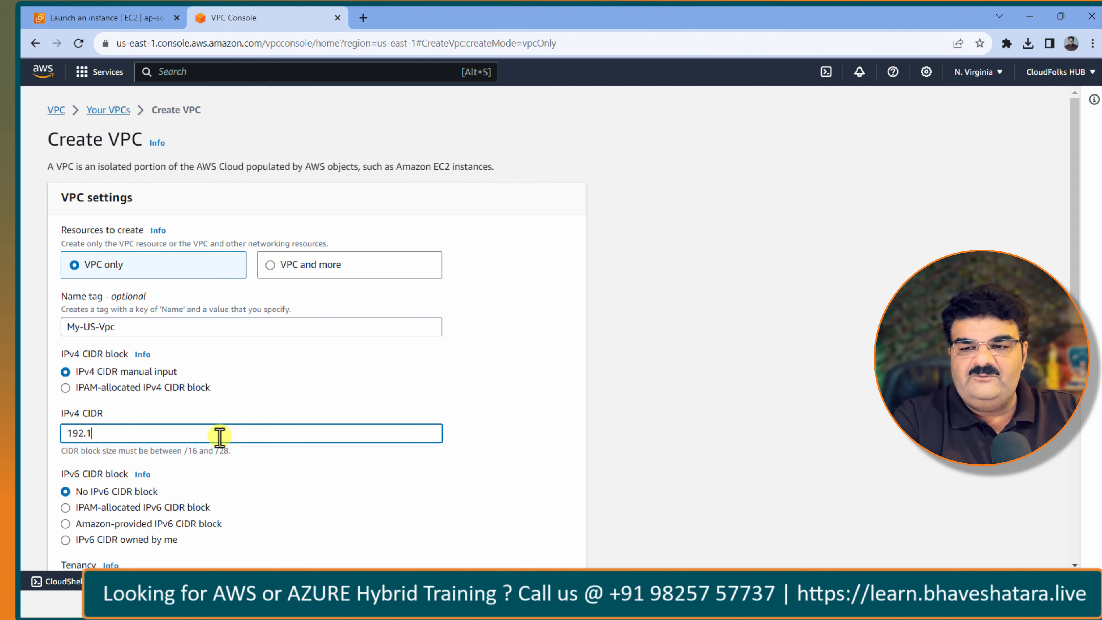
{"action": "left_click", "coordinate": [219, 436]}
{"action": "type", "text": "192.168.1.0/24"}
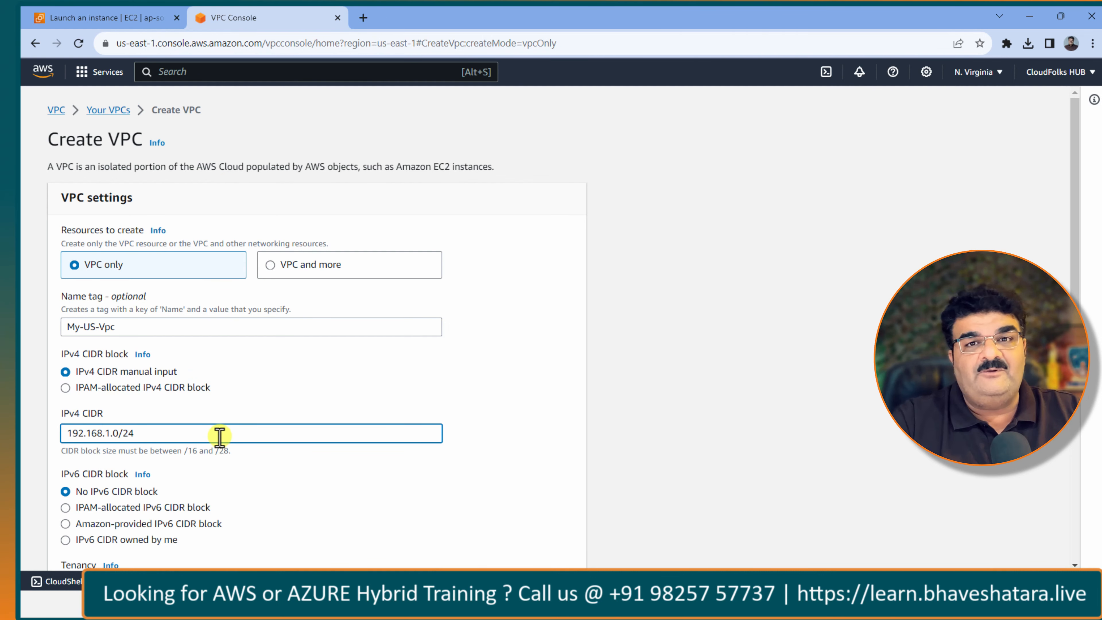
{"action": "scroll", "coordinate": [219, 437], "scroll_direction": "down", "scroll_amount": 5}
{"action": "left_click", "coordinate": [551, 548]}
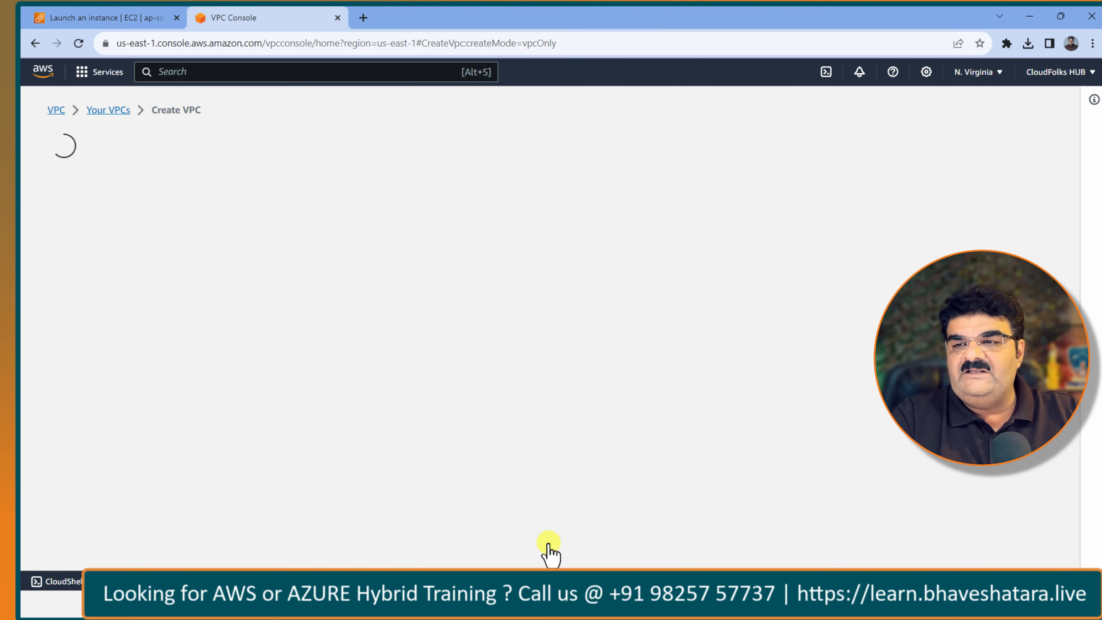
Step: Switch to the whiteboard, place a green check mark beside the My-US-VPC heading, and return to the browser
{"action": "left_click", "coordinate": [665, 605]}
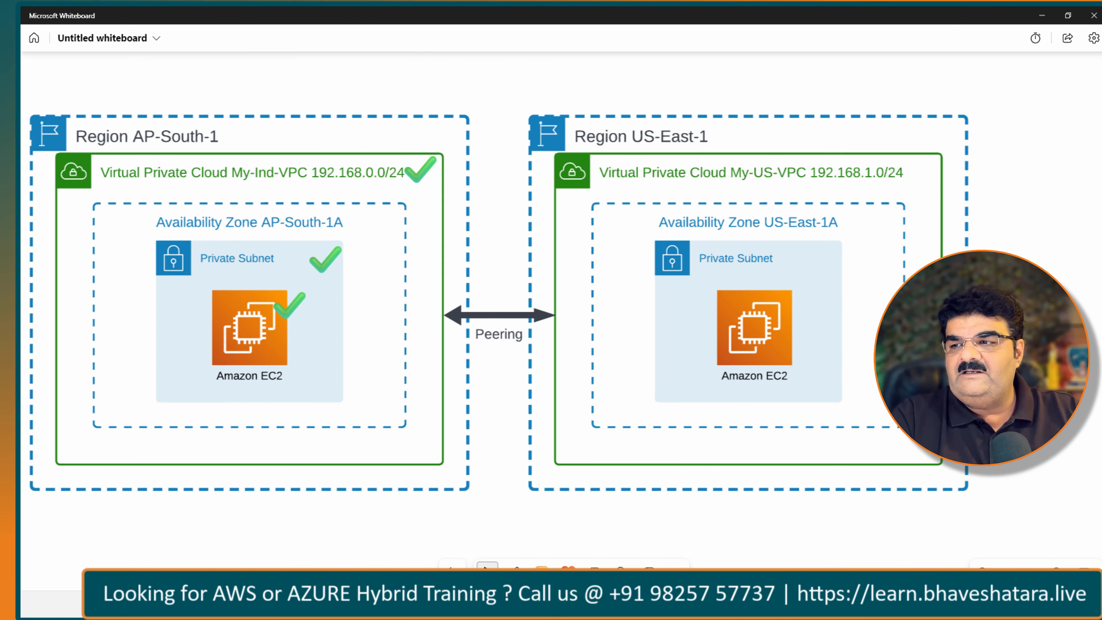
{"action": "left_click", "coordinate": [567, 567]}
{"action": "left_click", "coordinate": [569, 513]}
{"action": "left_click", "coordinate": [892, 195]}
{"action": "left_click", "coordinate": [922, 169]}
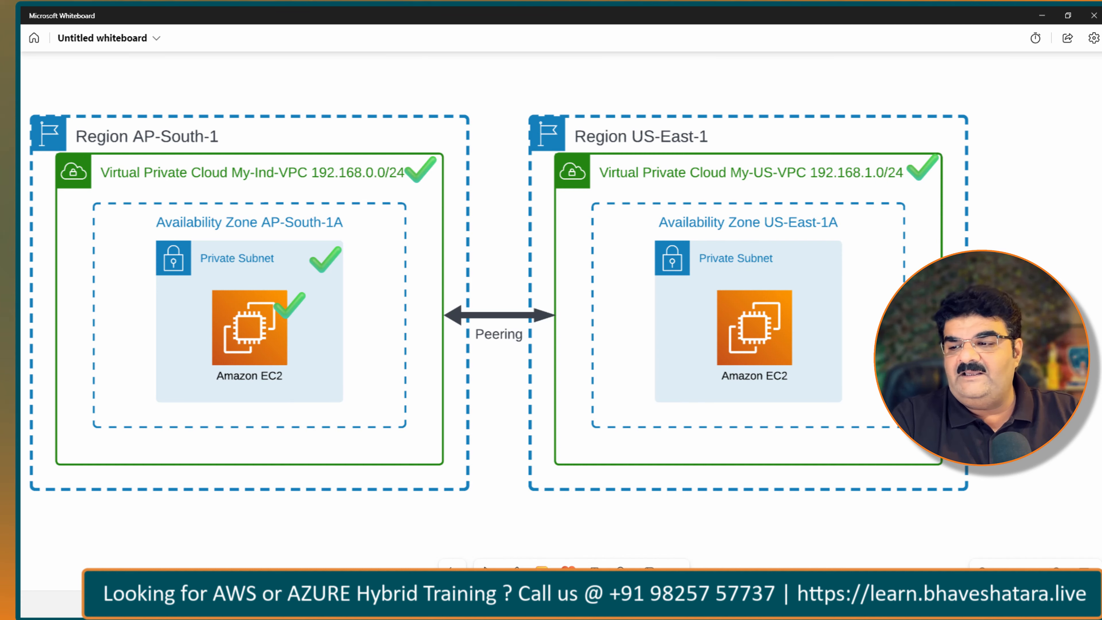
{"action": "left_click", "coordinate": [637, 605]}
Step: Start creating a subnet in the N. Virginia region and choose My-US-Vpc as its VPC
{"action": "left_click", "coordinate": [73, 242]}
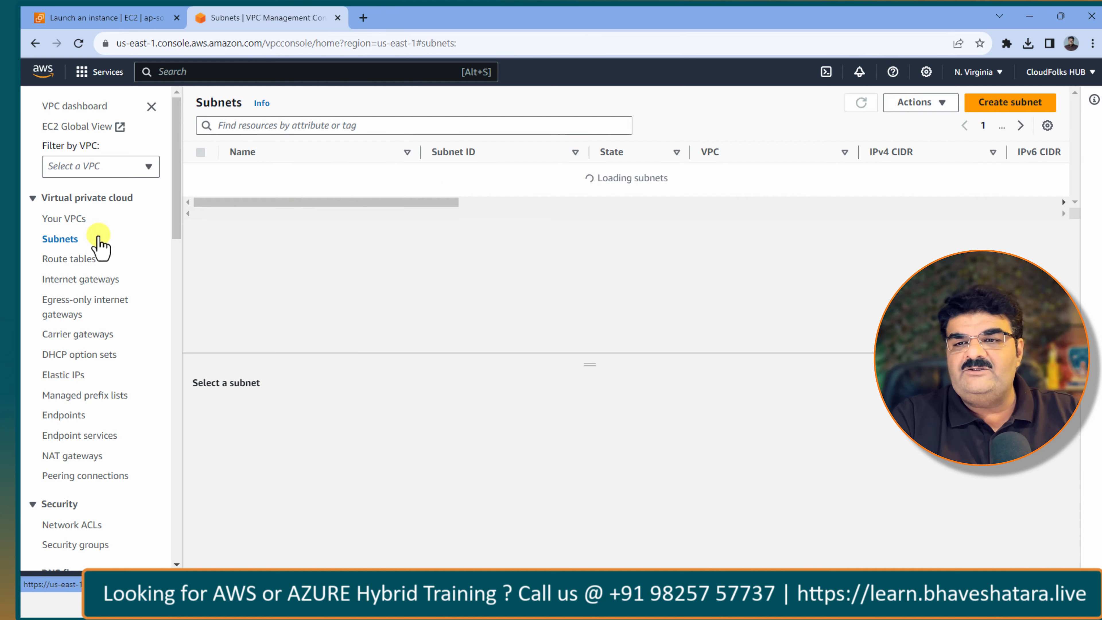
{"action": "left_click", "coordinate": [1007, 104]}
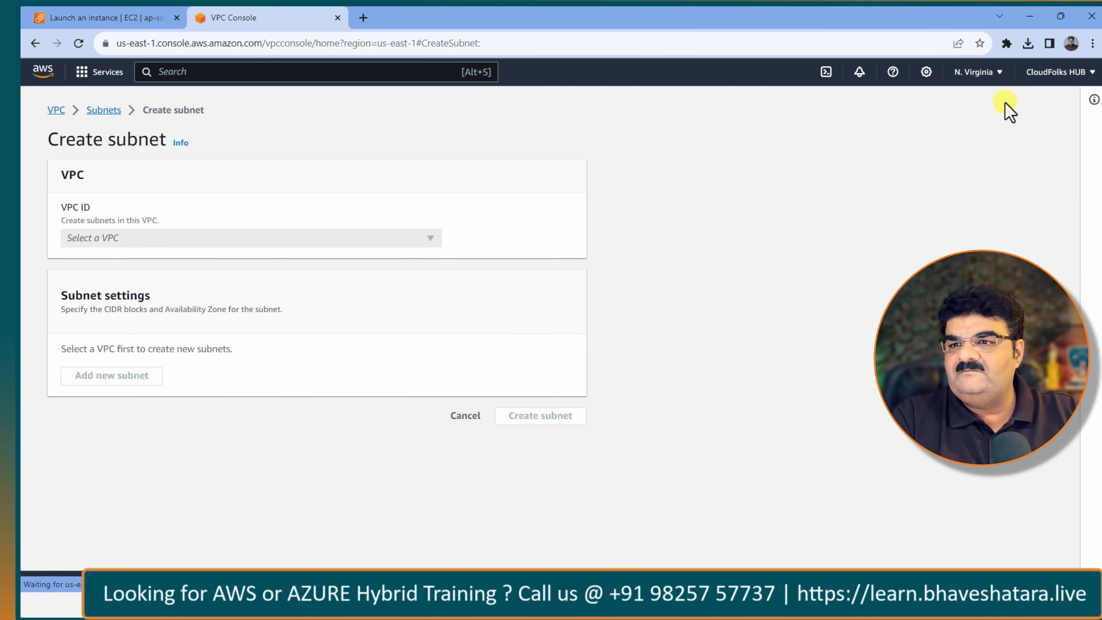
{"action": "left_click", "coordinate": [283, 238]}
{"action": "left_click", "coordinate": [229, 279]}
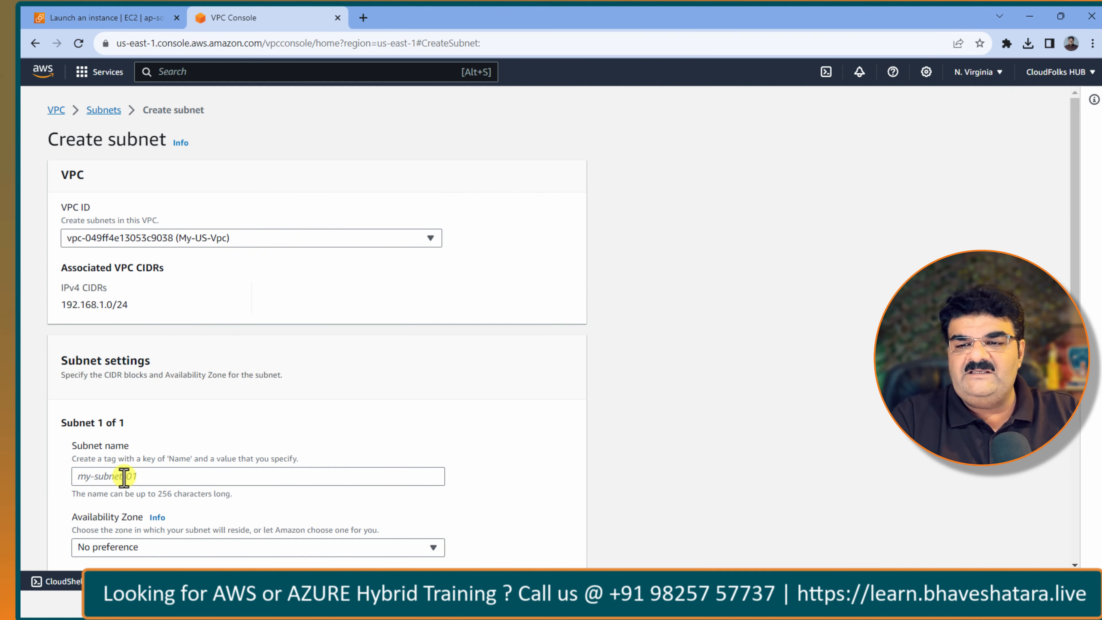
Step: Name the subnet US-Subnet and place it in the us-east-1a Availability Zone
{"action": "left_click", "coordinate": [86, 477]}
{"action": "type", "text": "ua"}
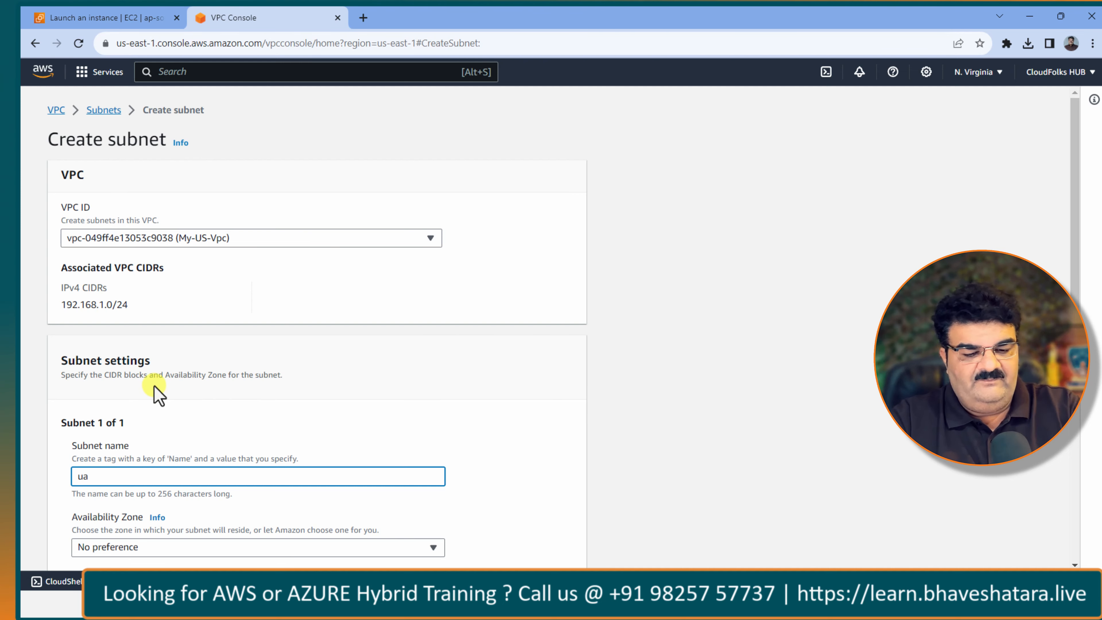
{"action": "key", "text": "BackSpace"}
{"action": "key", "text": "BackSpace"}
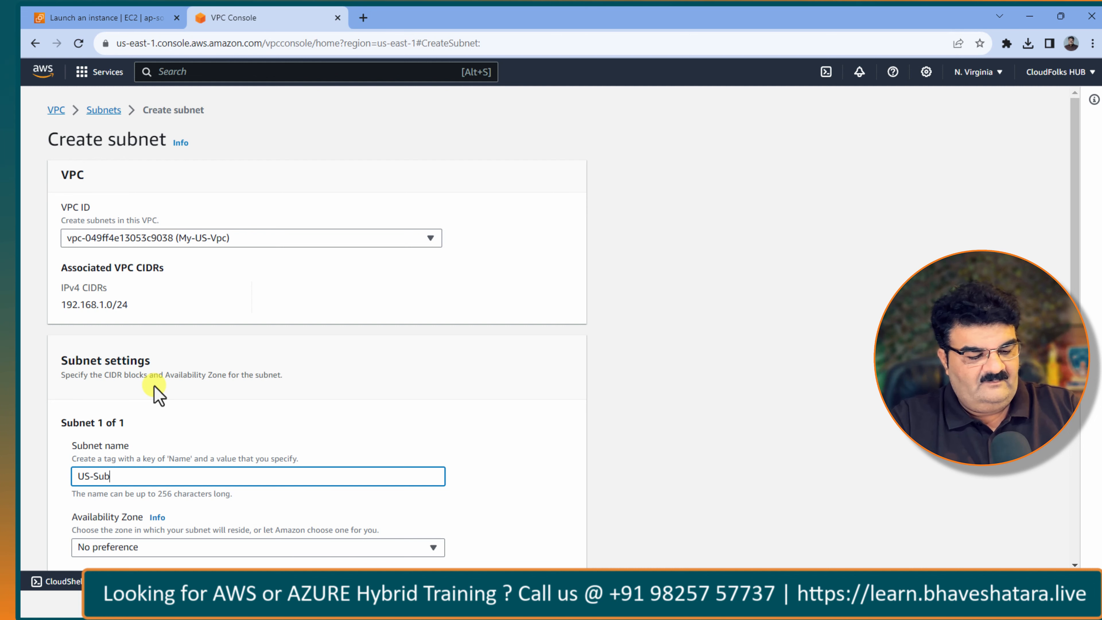
{"action": "scroll", "coordinate": [154, 385], "scroll_direction": "down", "scroll_amount": 4}
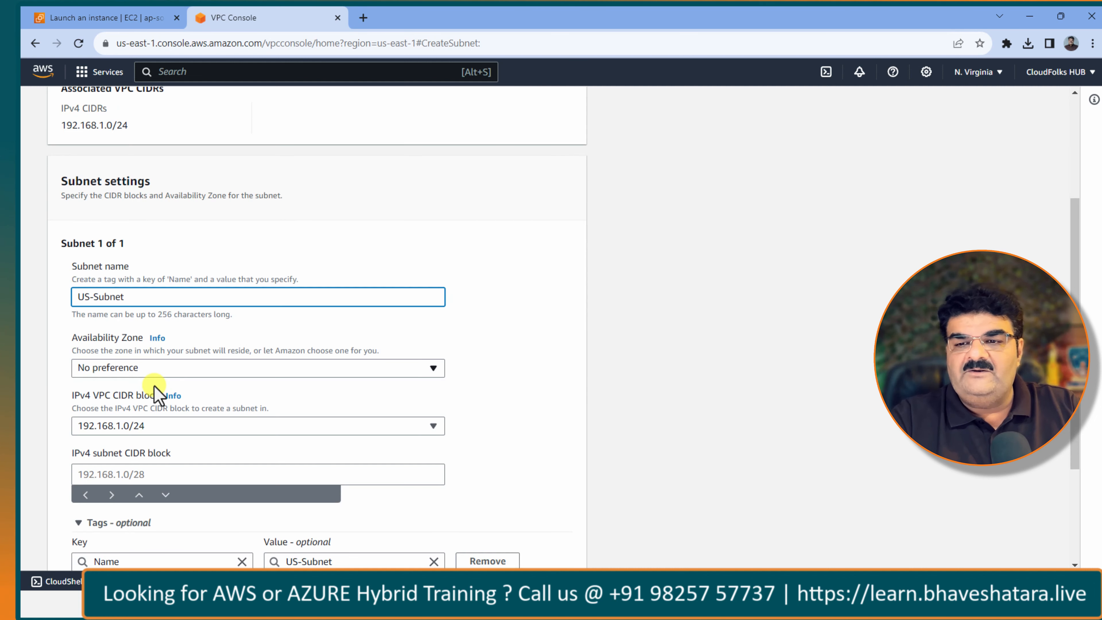
{"action": "left_click", "coordinate": [178, 371]}
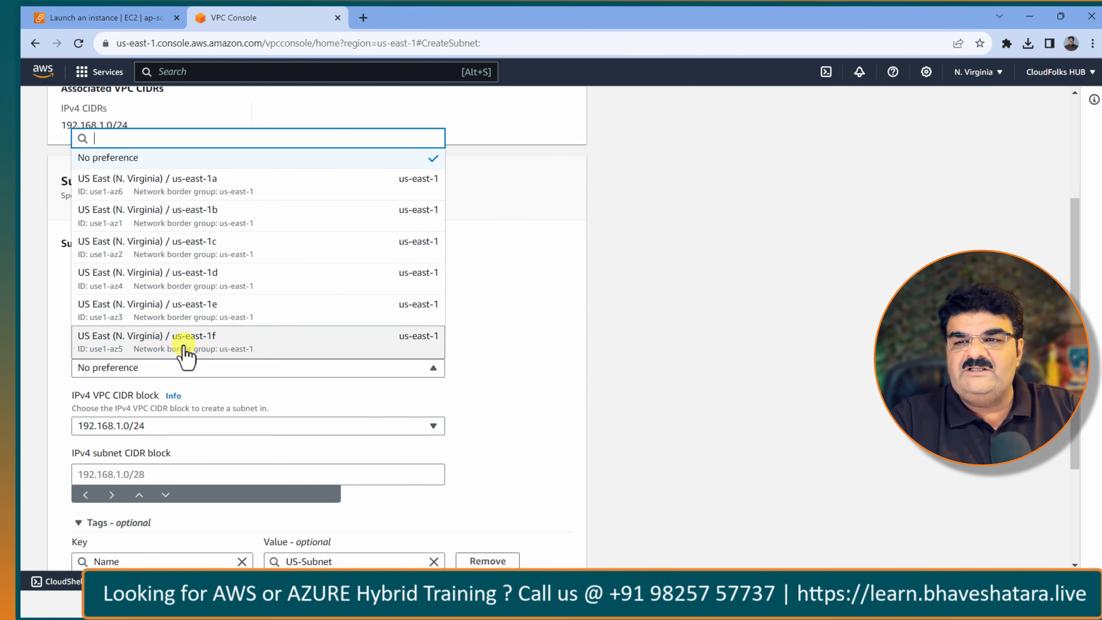
{"action": "left_click", "coordinate": [223, 182]}
Step: Set the subnet's IPv4 CIDR block to 192.168.1.0/24 and create the subnet
{"action": "left_click", "coordinate": [253, 475]}
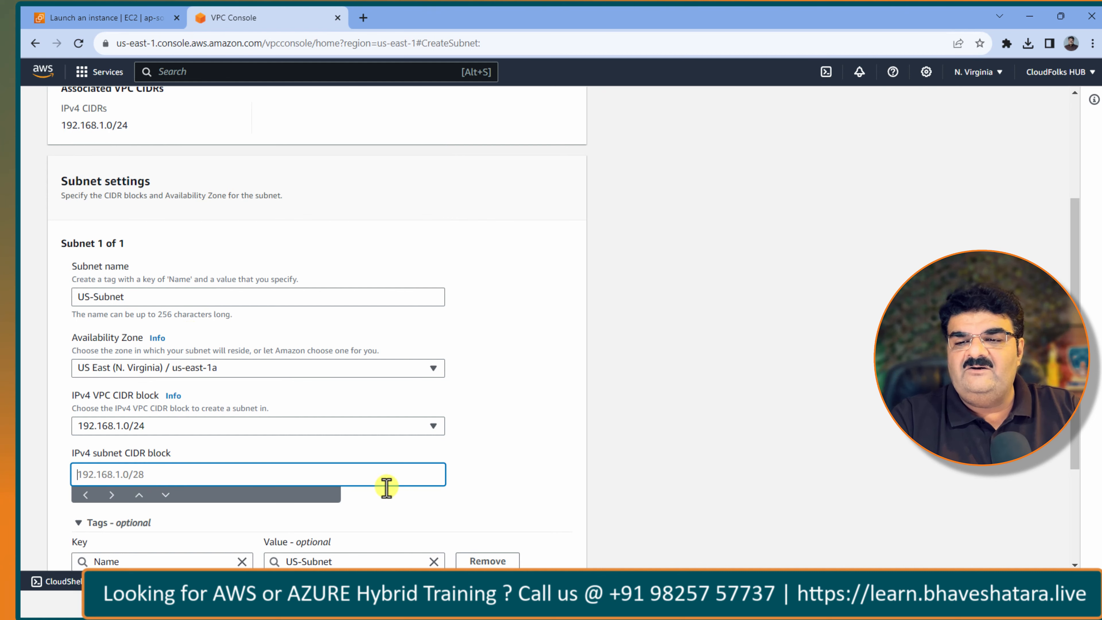
{"action": "type", "text": "192.168"}
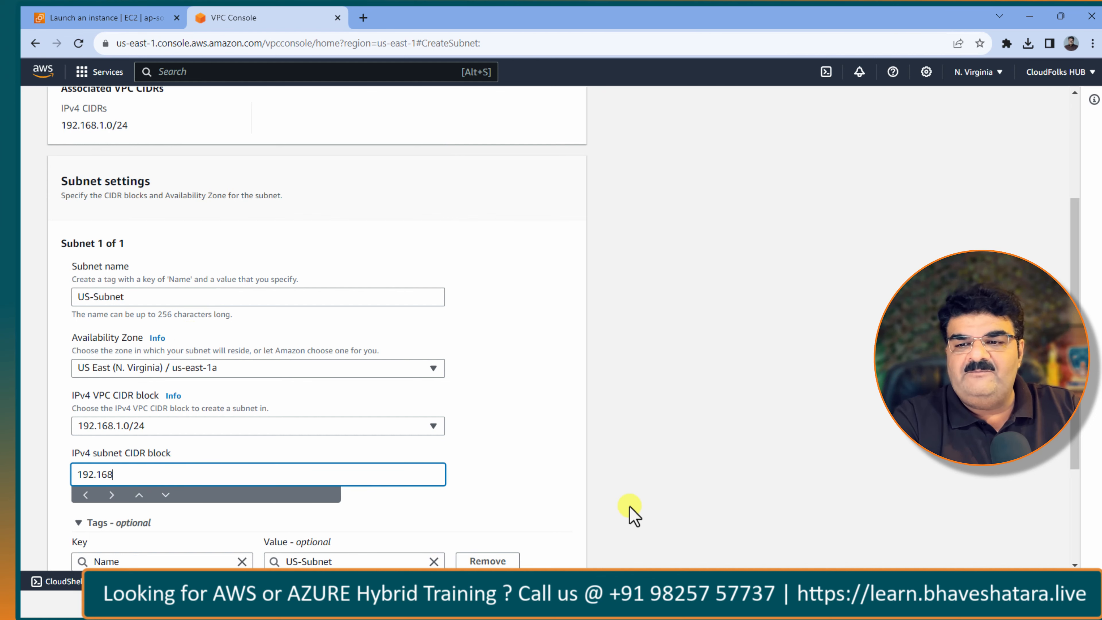
{"action": "type", "text": ".1.0"}
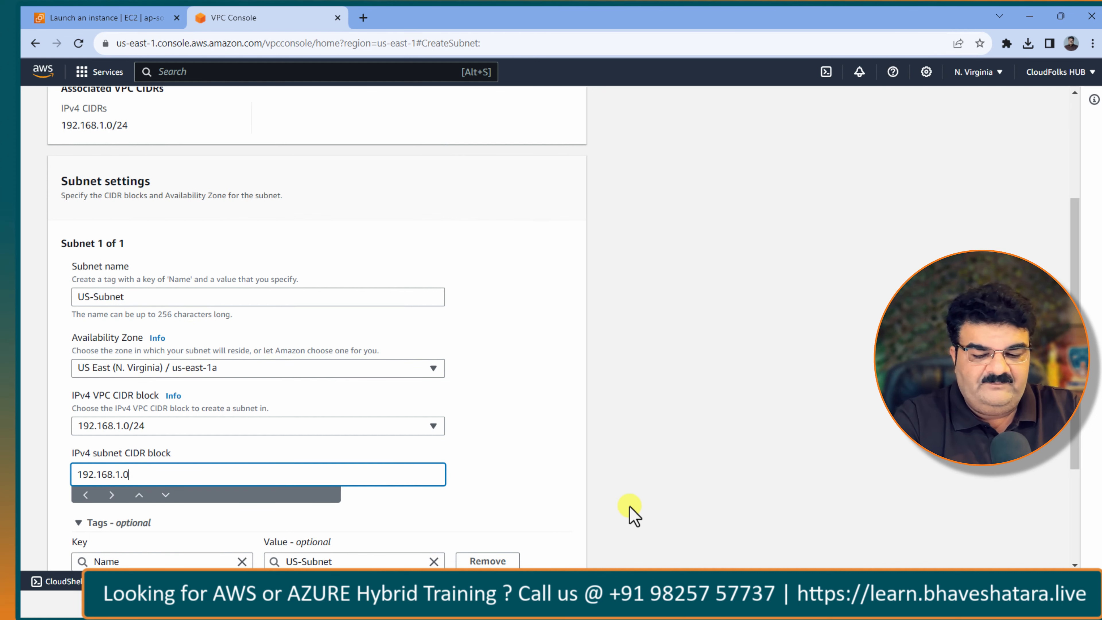
{"action": "type", "text": "/24"}
{"action": "scroll", "coordinate": [492, 431], "scroll_direction": "down", "scroll_amount": 4}
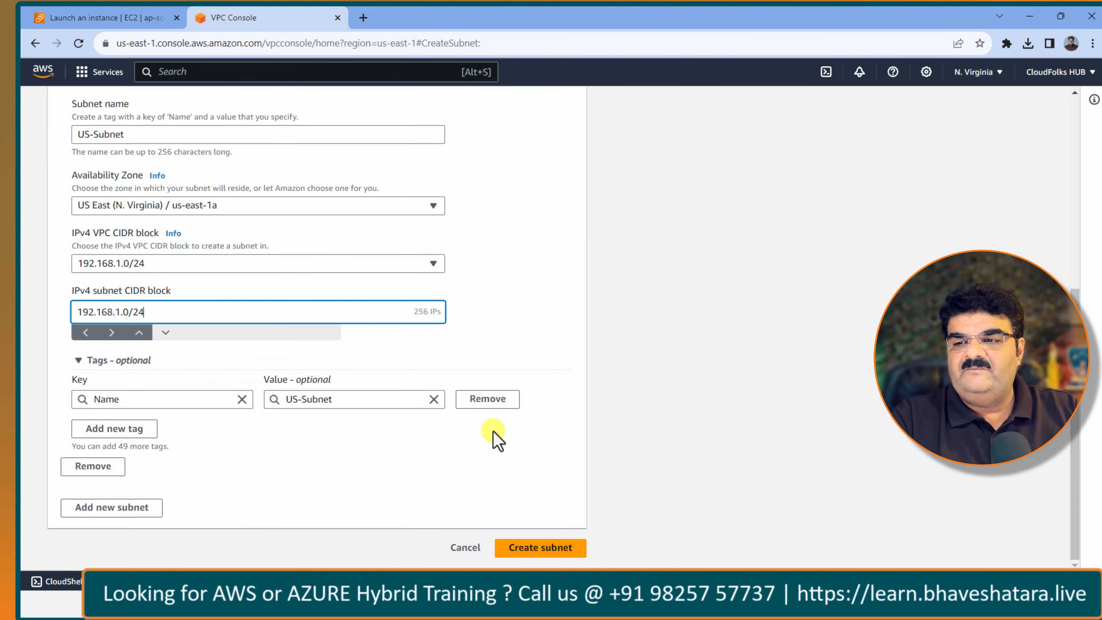
{"action": "left_click", "coordinate": [527, 548]}
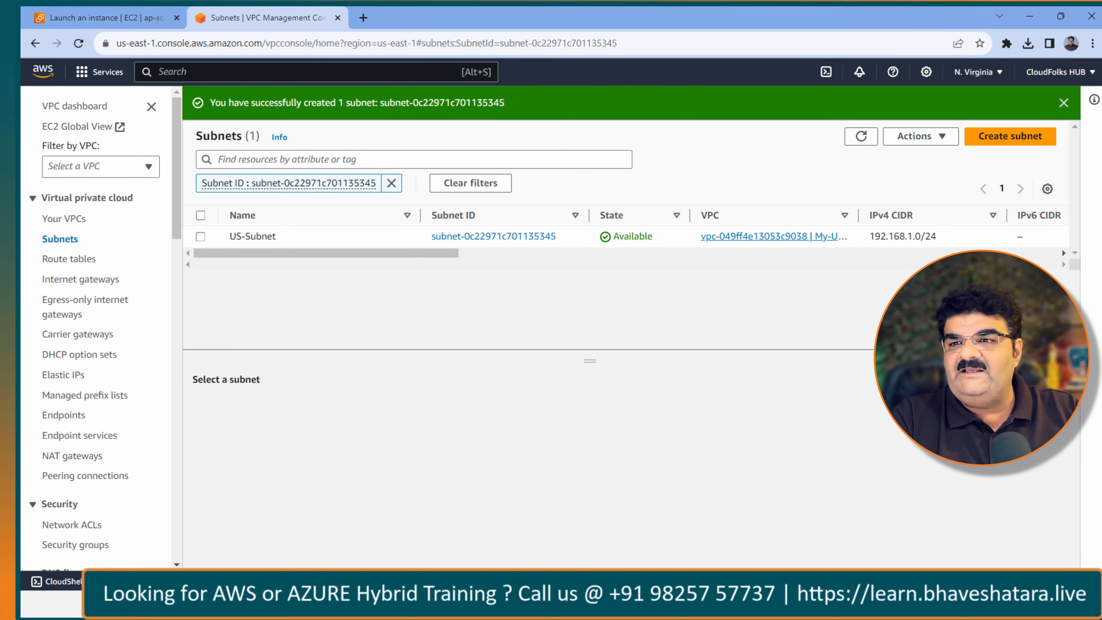
Step: Find the EC2 service in the N. Virginia region and start launching a new instance
{"action": "left_click", "coordinate": [216, 72]}
{"action": "type", "text": "ec2"}
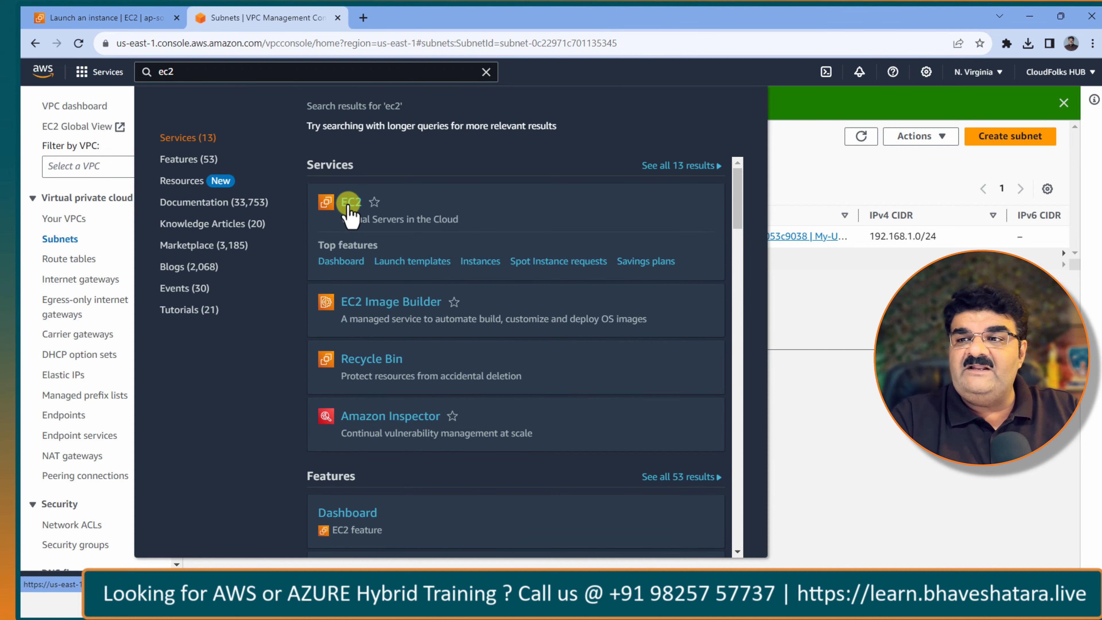
{"action": "left_click", "coordinate": [350, 203]}
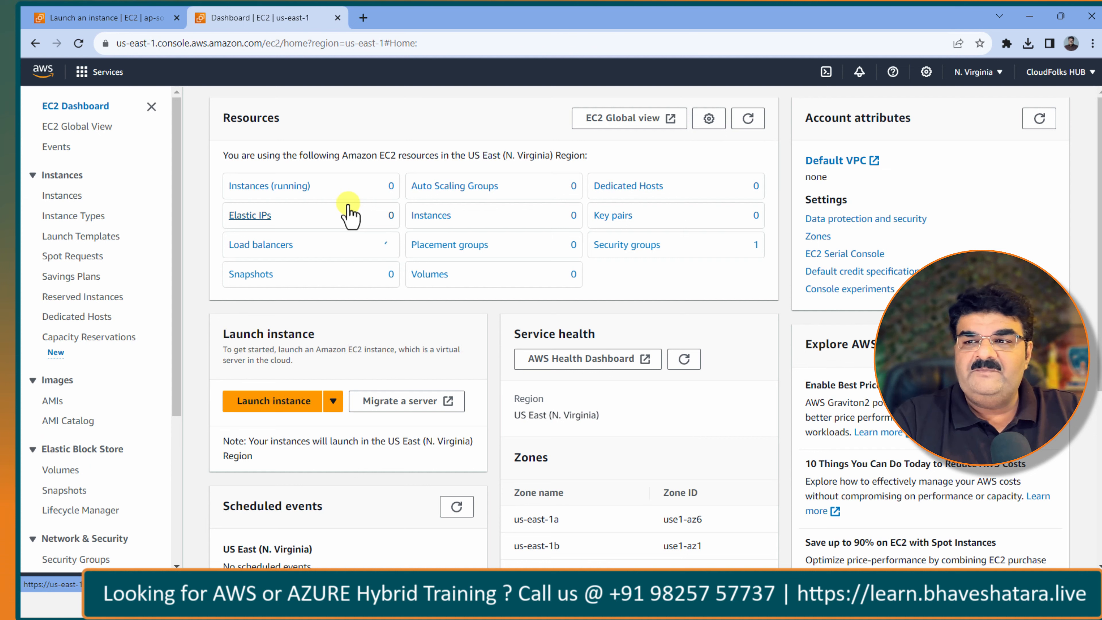
{"action": "left_click", "coordinate": [286, 400]}
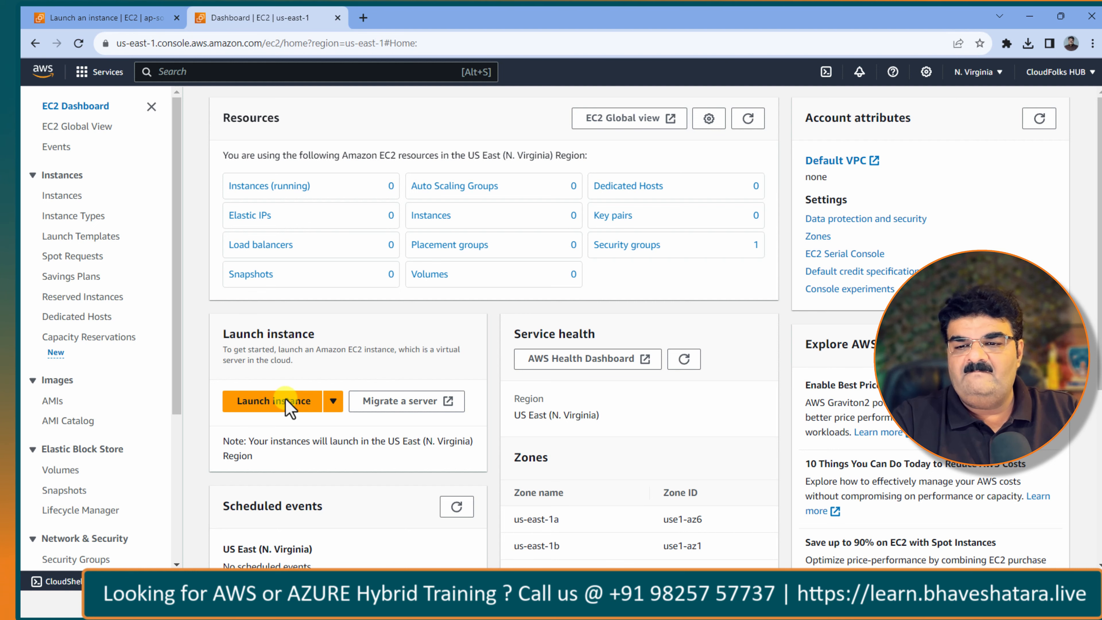
{"action": "left_click", "coordinate": [280, 401]}
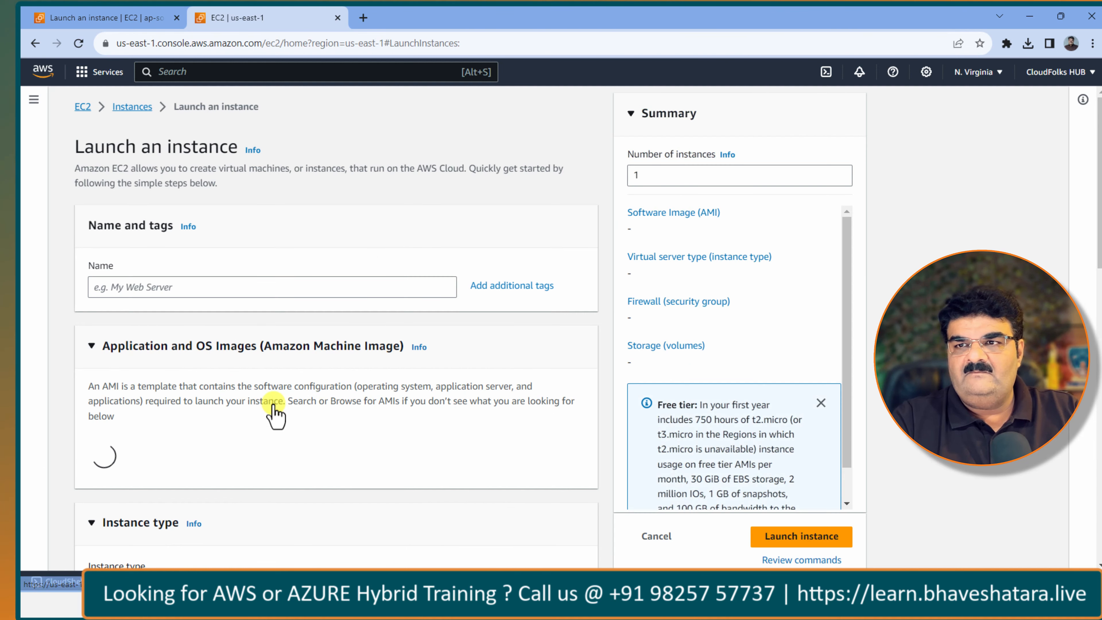
Step: Name the new EC2 instance Us-Server
{"action": "left_click", "coordinate": [242, 296]}
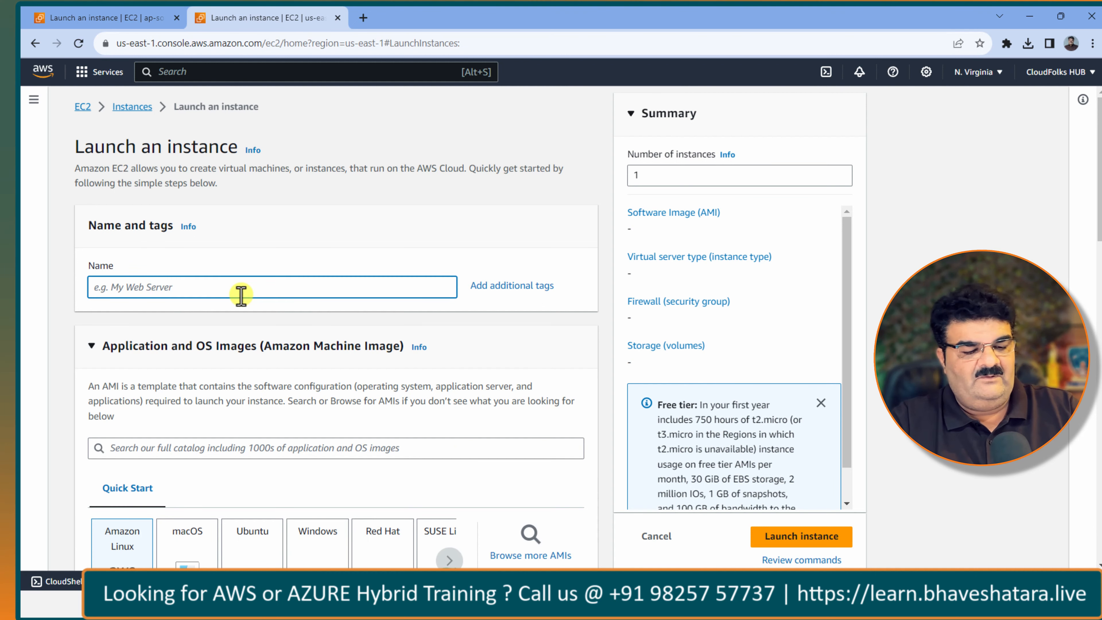
{"action": "type", "text": "Us"}
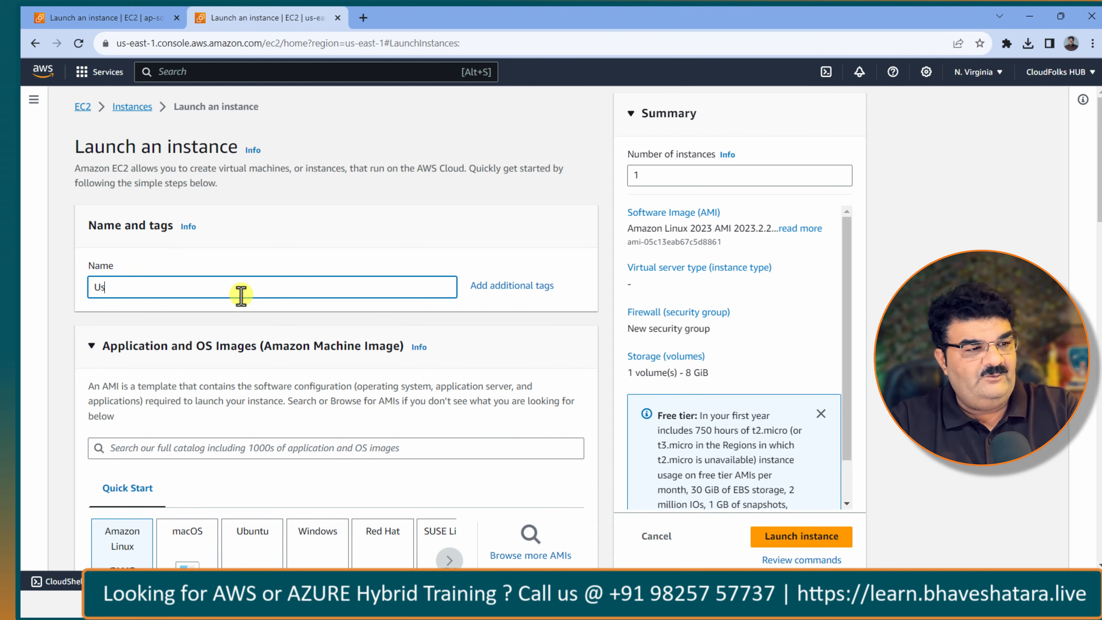
{"action": "type", "text": "-Serve"}
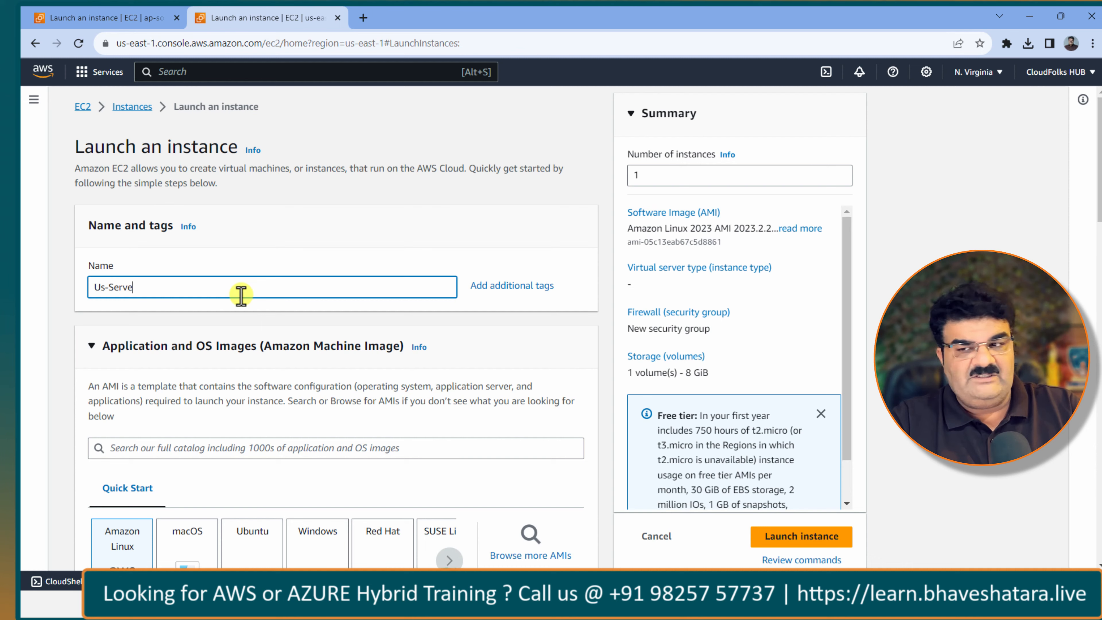
{"action": "type", "text": "r"}
Step: Create a key pair named UsKey for the instance and save UsKey.pem in the Downloads folder
{"action": "scroll", "coordinate": [241, 295], "scroll_direction": "down", "scroll_amount": 4}
{"action": "scroll", "coordinate": [242, 299], "scroll_direction": "down", "scroll_amount": 8}
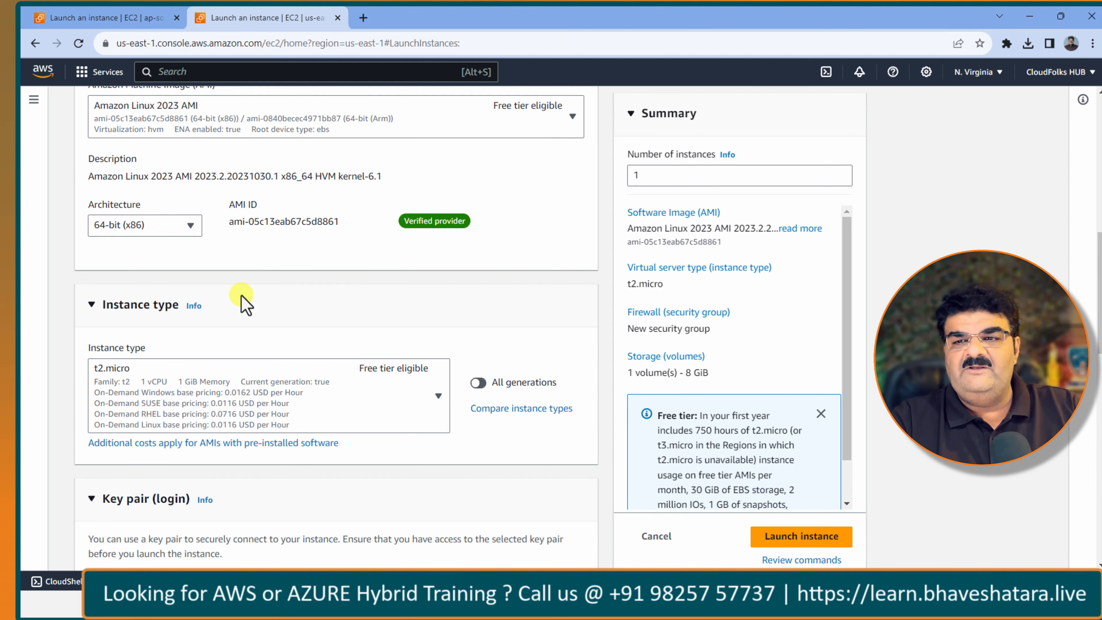
{"action": "scroll", "coordinate": [241, 300], "scroll_direction": "up", "scroll_amount": 4}
{"action": "scroll", "coordinate": [241, 343], "scroll_direction": "down", "scroll_amount": 4}
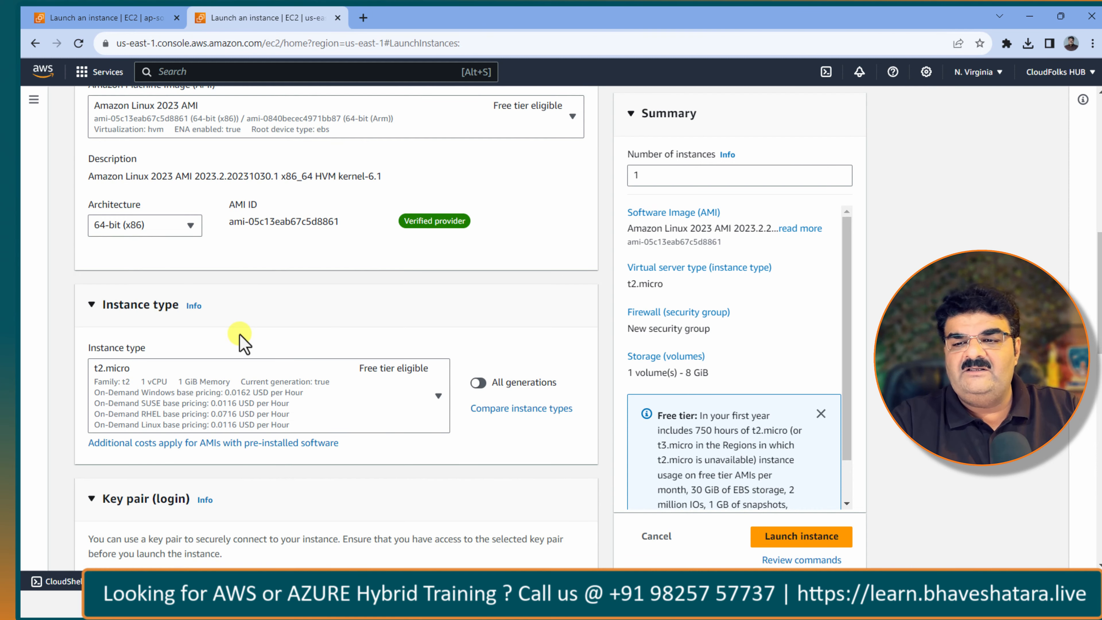
{"action": "scroll", "coordinate": [241, 343], "scroll_direction": "down", "scroll_amount": 4}
{"action": "left_click", "coordinate": [197, 424]}
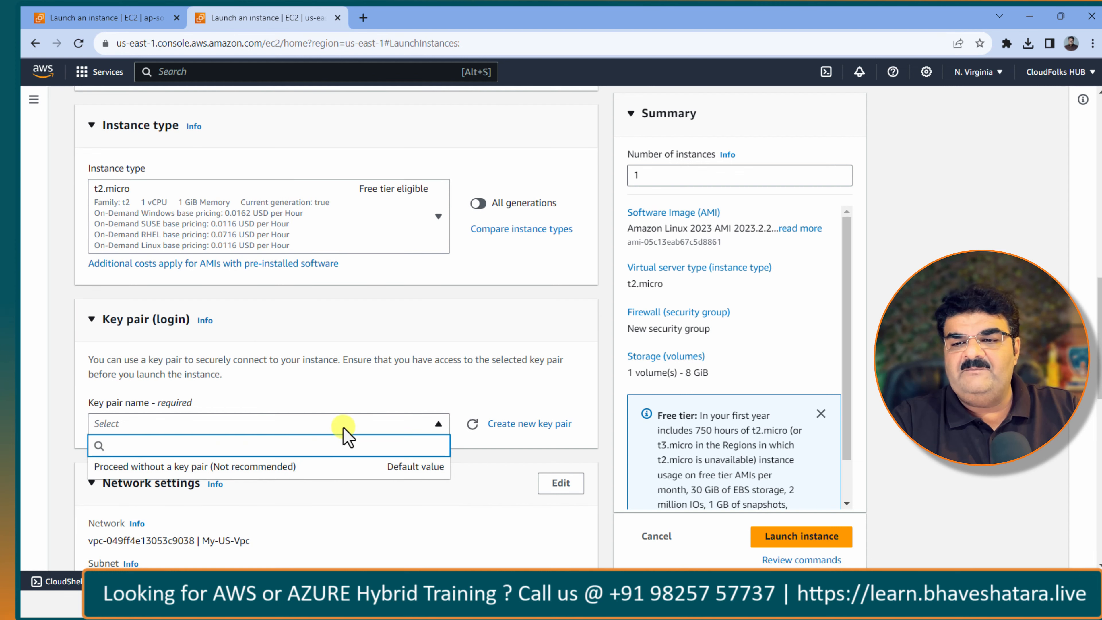
{"action": "left_click", "coordinate": [515, 424]}
{"action": "left_click", "coordinate": [468, 213]}
{"action": "type", "text": "UsKey"}
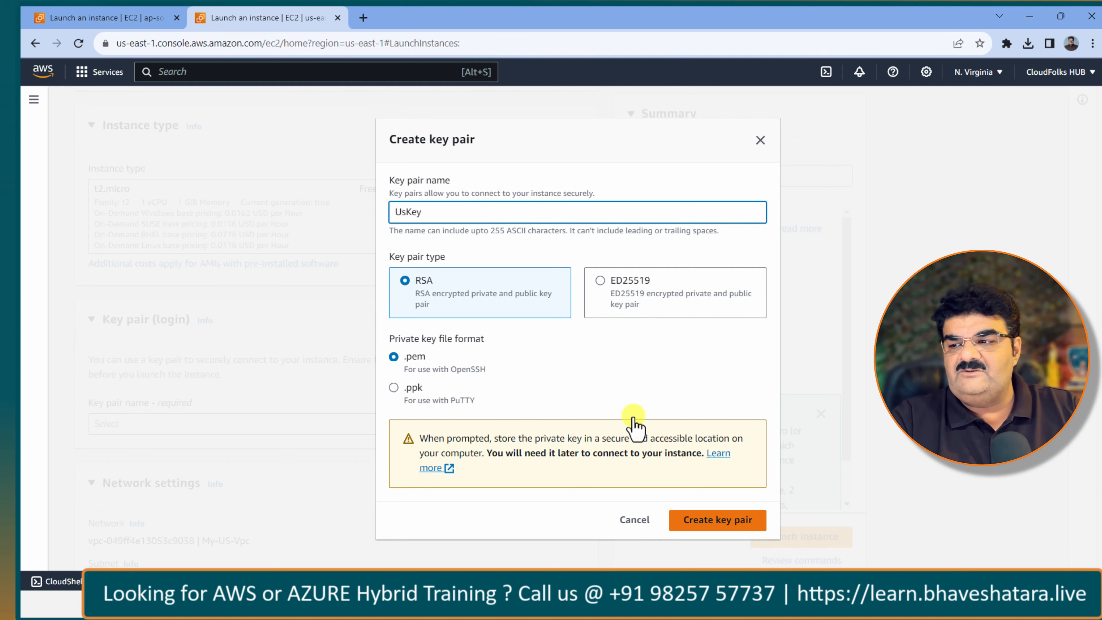
{"action": "left_click", "coordinate": [717, 518]}
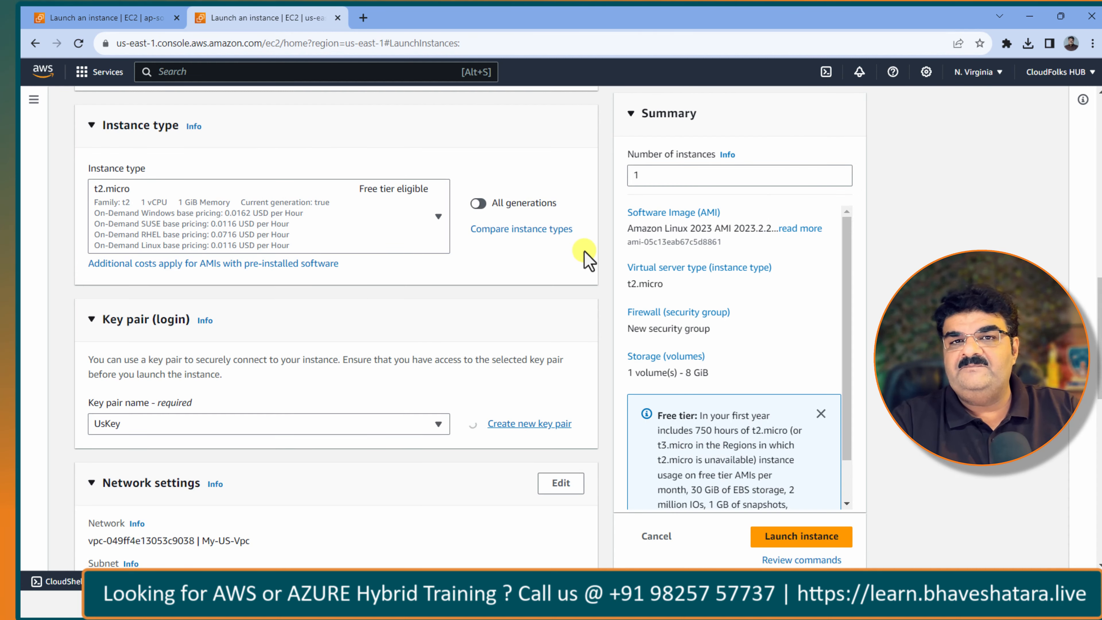
{"action": "left_click", "coordinate": [742, 528]}
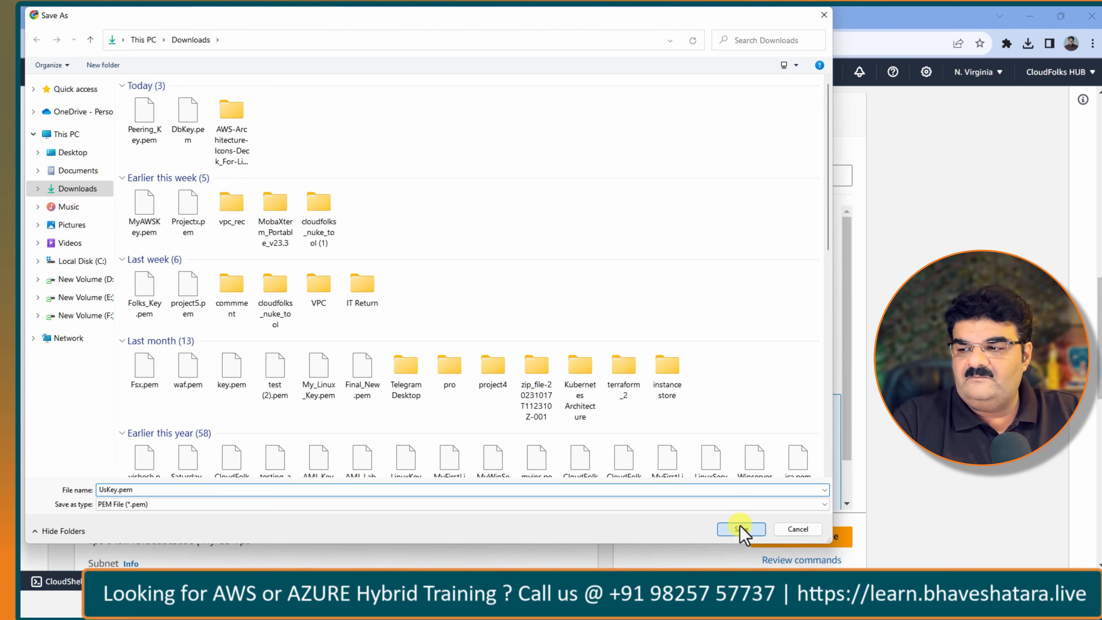
Step: Edit the instance's network settings and set the inbound security group rule's type to All traffic
{"action": "scroll", "coordinate": [740, 524], "scroll_direction": "down", "scroll_amount": 5}
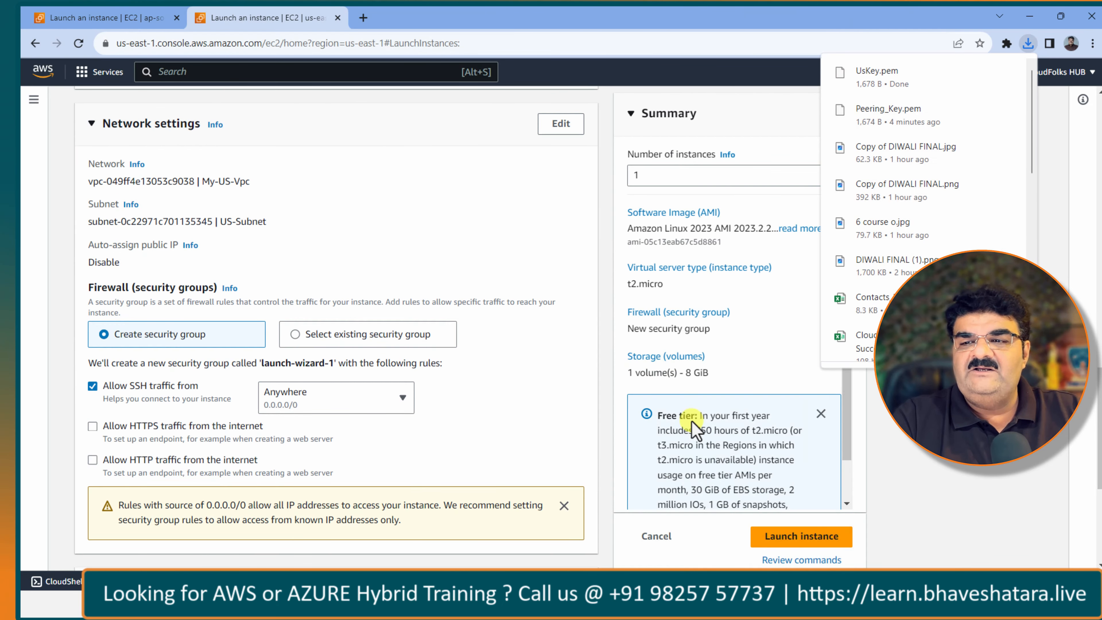
{"action": "left_click", "coordinate": [557, 127]}
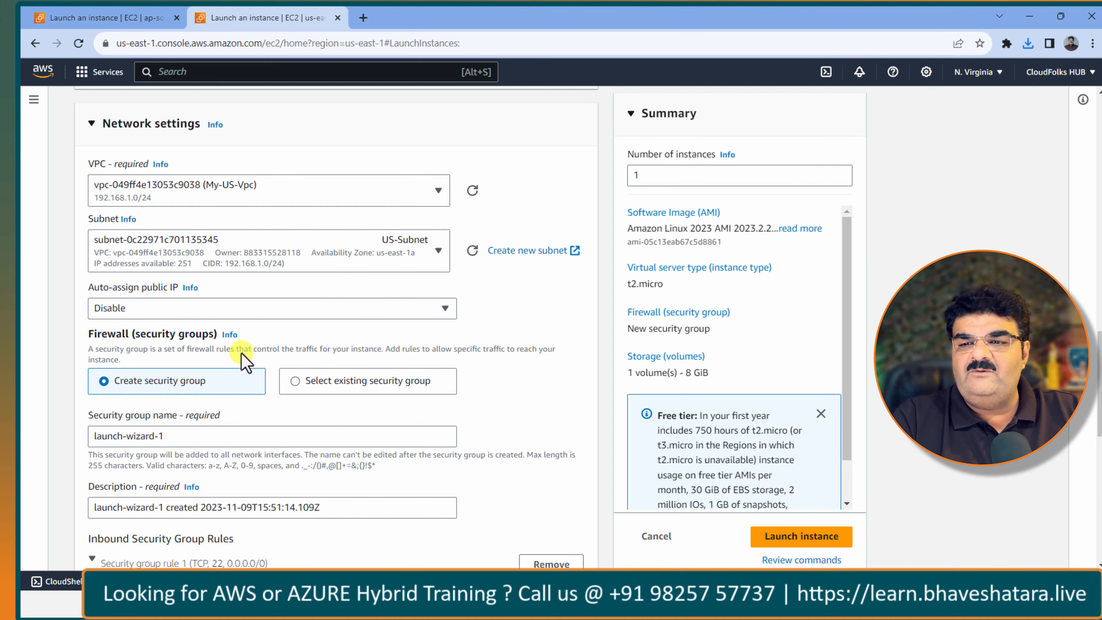
{"action": "scroll", "coordinate": [246, 361], "scroll_direction": "down", "scroll_amount": 3}
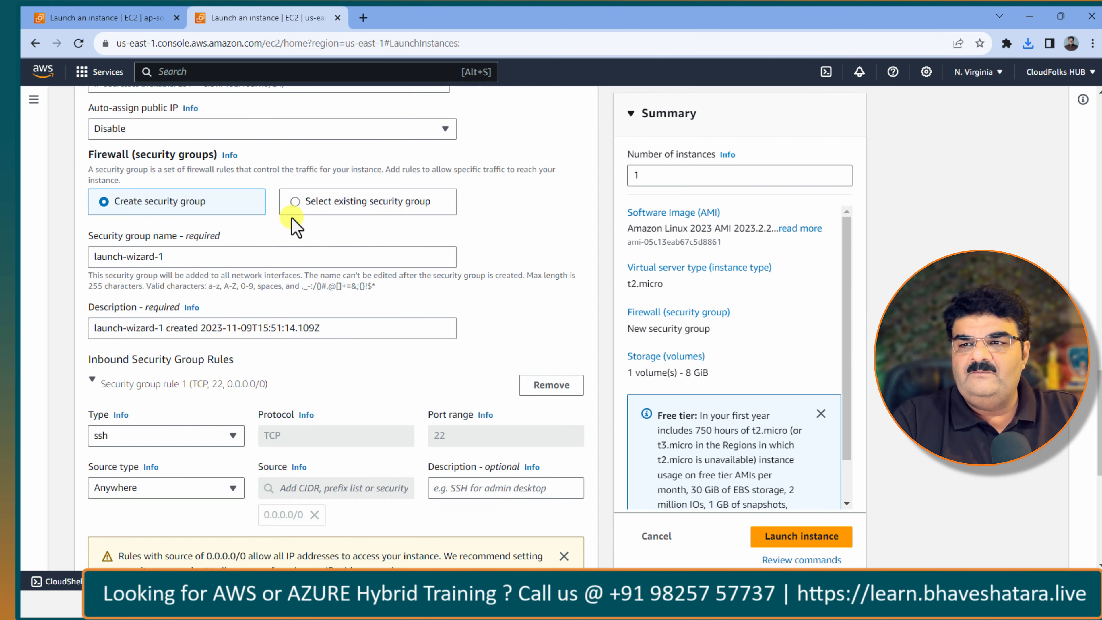
{"action": "left_click", "coordinate": [174, 438]}
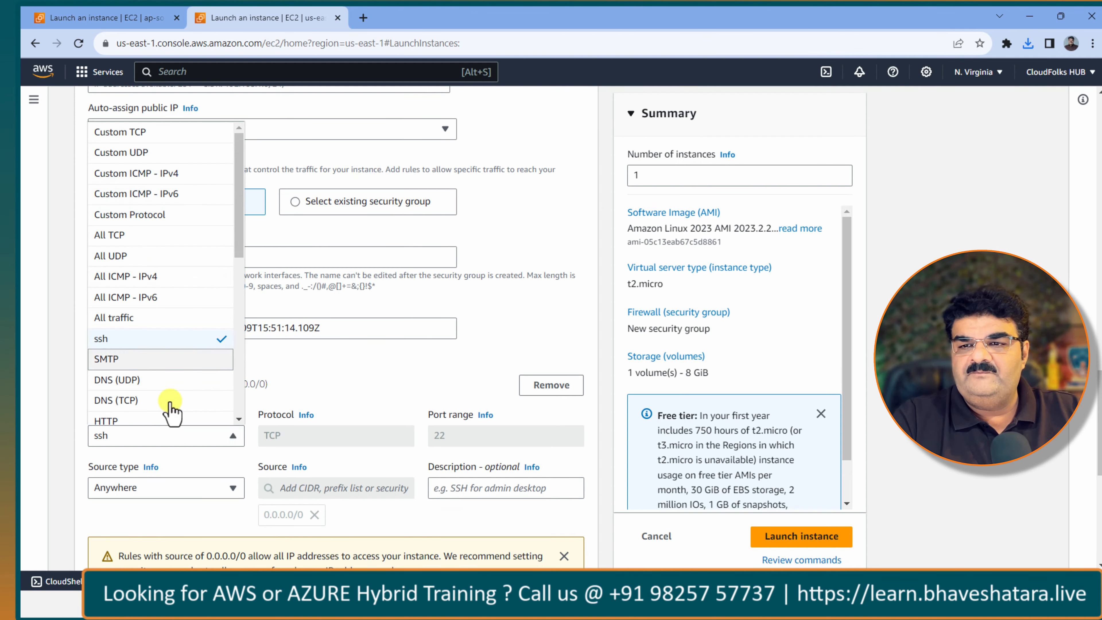
{"action": "left_click", "coordinate": [161, 323]}
Step: Name the new security group SG and launch the Us-Server instance
{"action": "left_click_drag", "start_coordinate": [197, 257], "coordinate": [42, 261]}
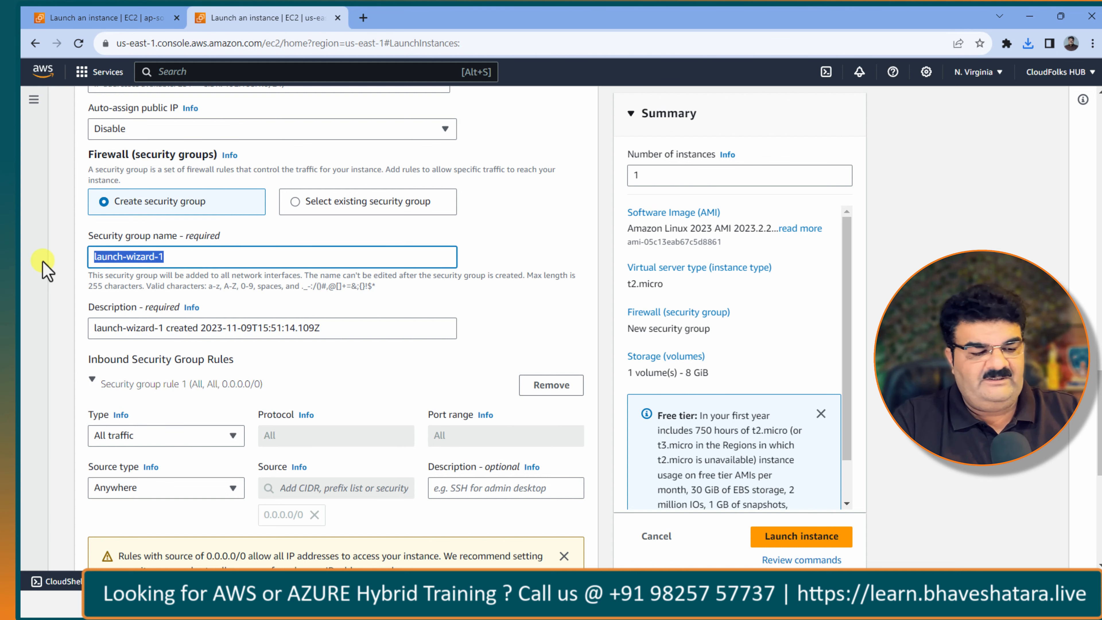
{"action": "type", "text": "SG"}
{"action": "scroll", "coordinate": [253, 356], "scroll_direction": "down", "scroll_amount": 8}
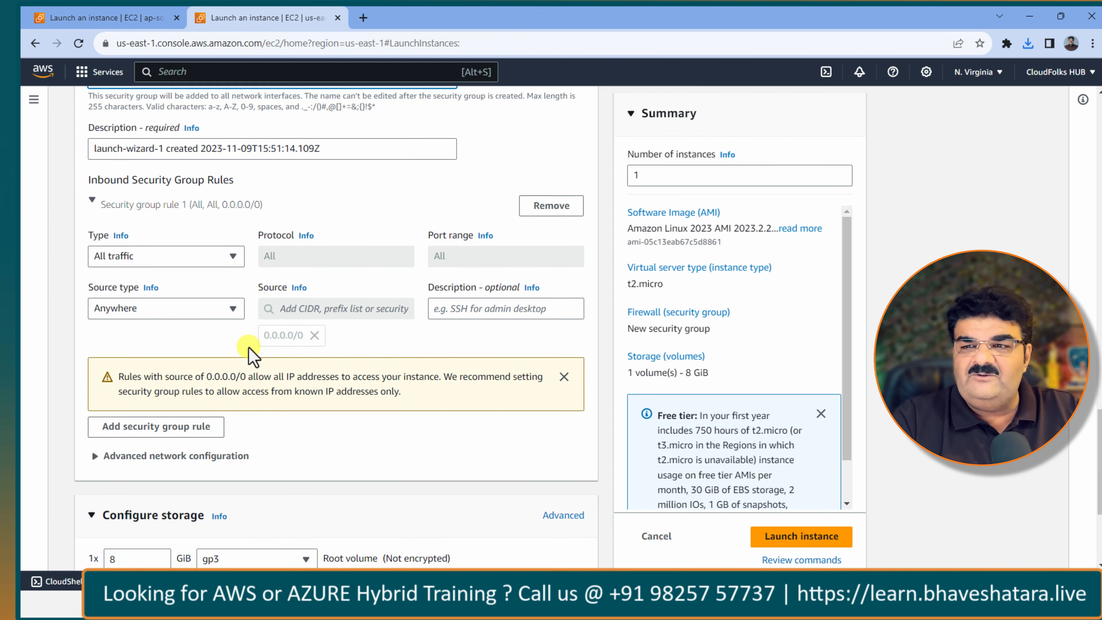
{"action": "scroll", "coordinate": [254, 356], "scroll_direction": "up", "scroll_amount": 4}
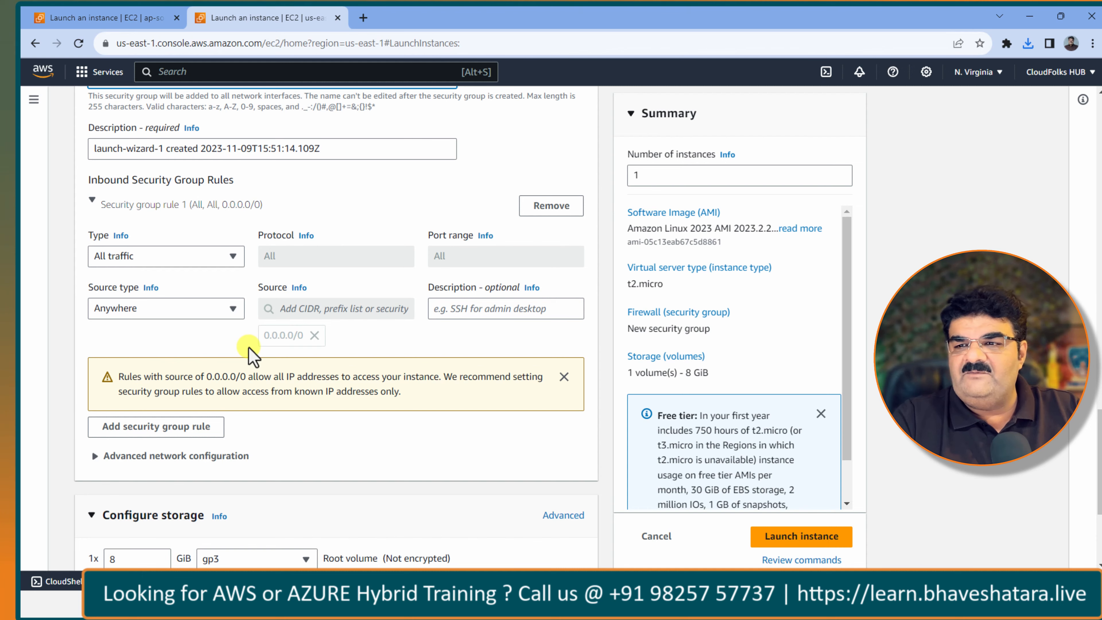
{"action": "scroll", "coordinate": [252, 356], "scroll_direction": "down", "scroll_amount": 4}
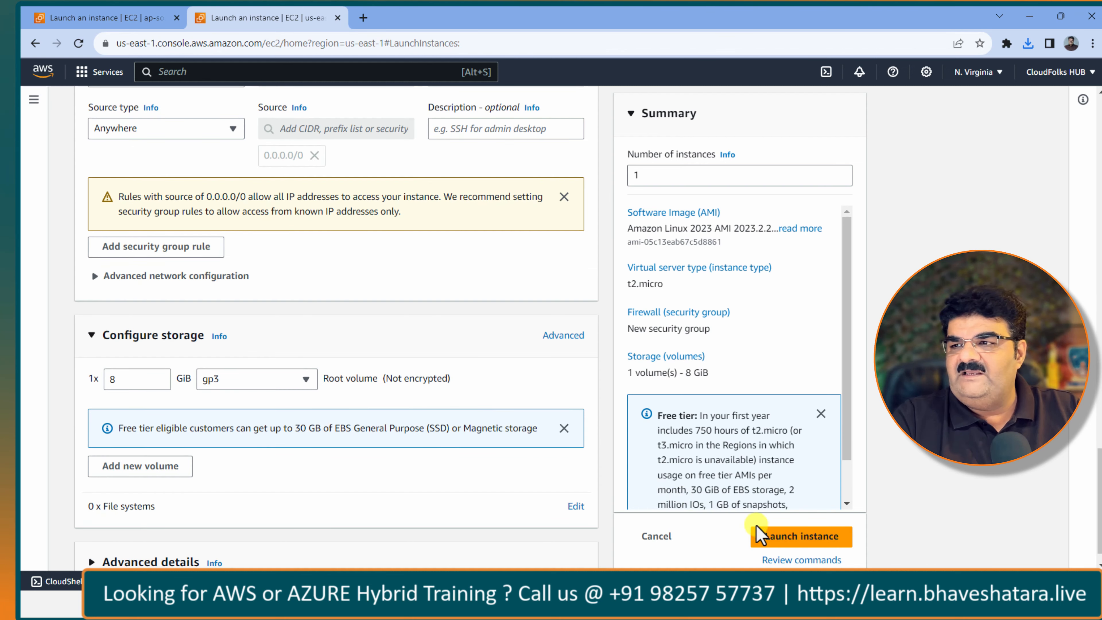
{"action": "left_click", "coordinate": [795, 538]}
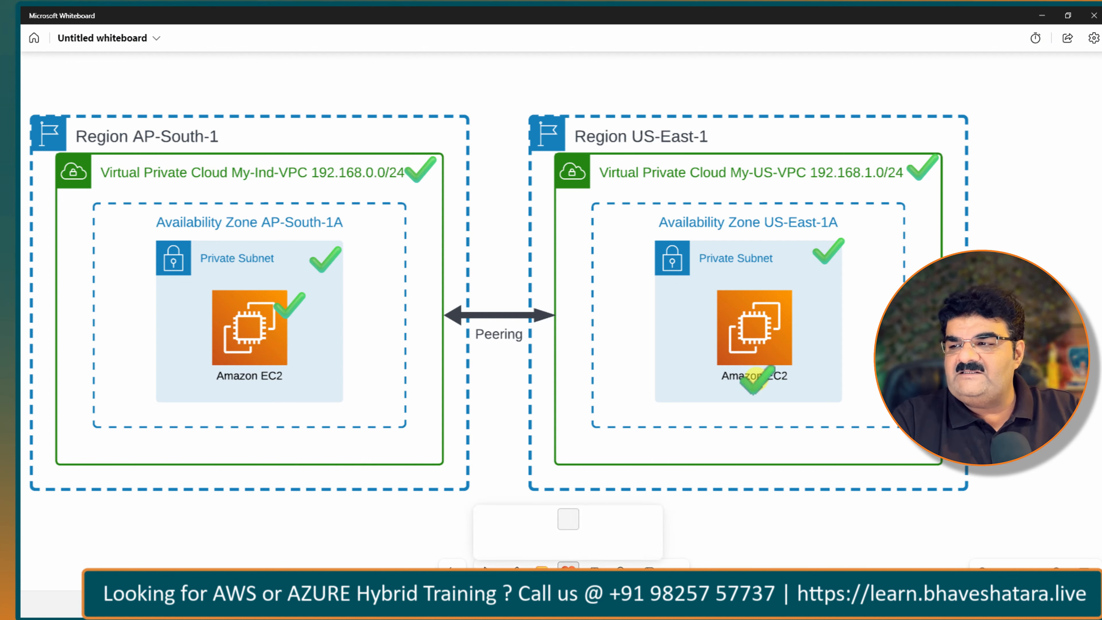
Step: Switch to Microsoft Whiteboard and place a check mark on the Amazon EC2 icon in Region US-East-1
{"action": "left_click", "coordinate": [789, 297]}
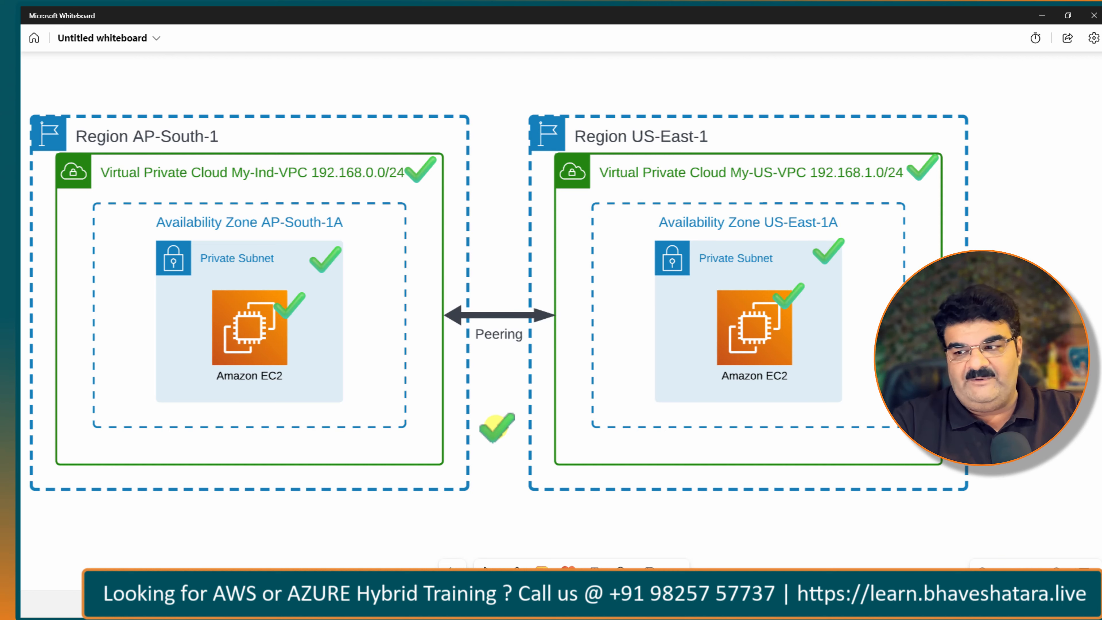
{"action": "left_click", "coordinate": [490, 575]}
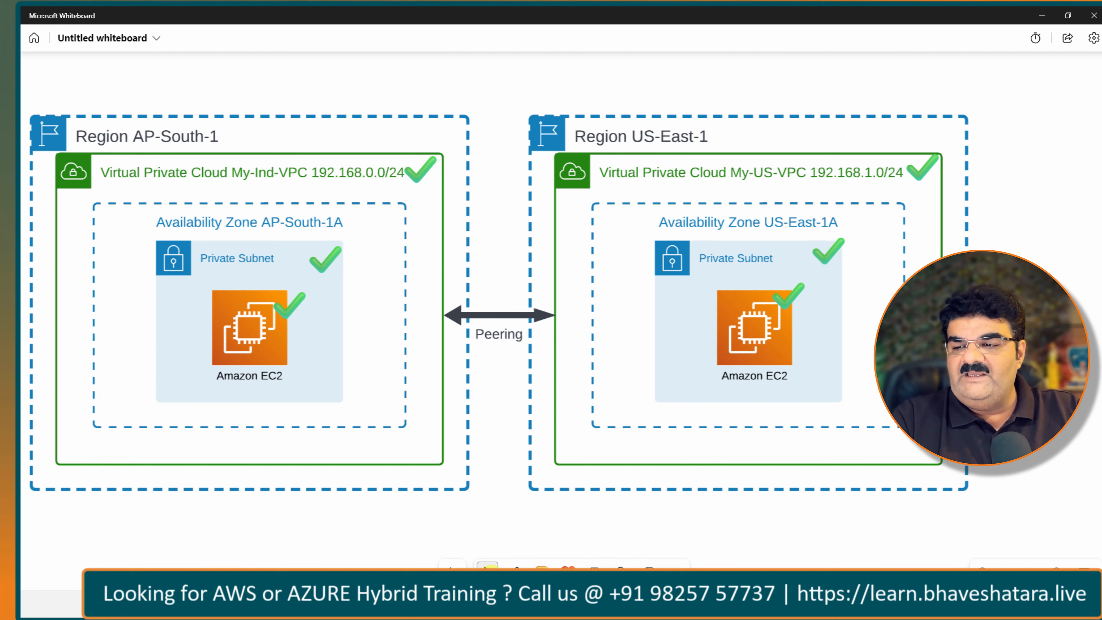
{"action": "key", "text": "alt+Tab"}
Step: Return to the browser, review the Mumbai Ind-Server instance's EC2 Instance Connect options, and leave without connecting
{"action": "left_click", "coordinate": [120, 15]}
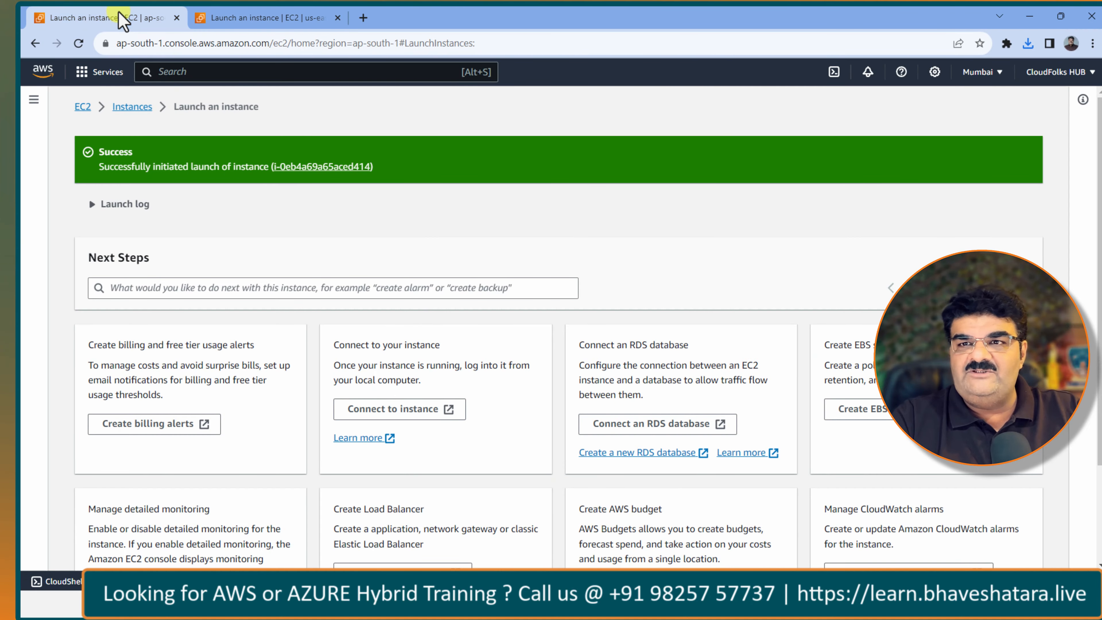
{"action": "left_click", "coordinate": [84, 108]}
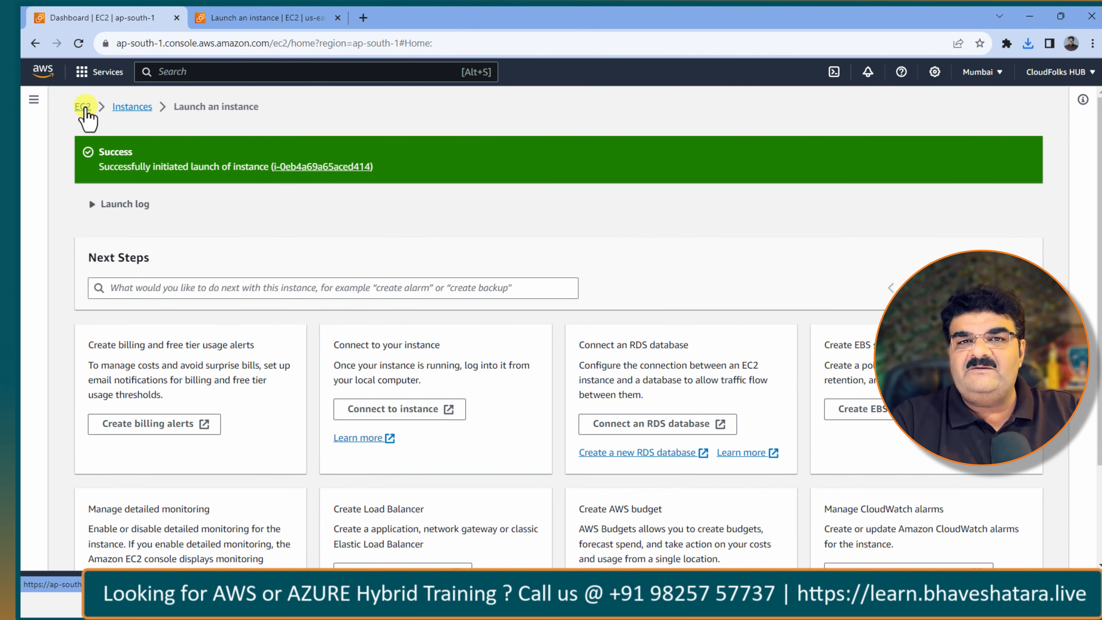
{"action": "left_click", "coordinate": [248, 196]}
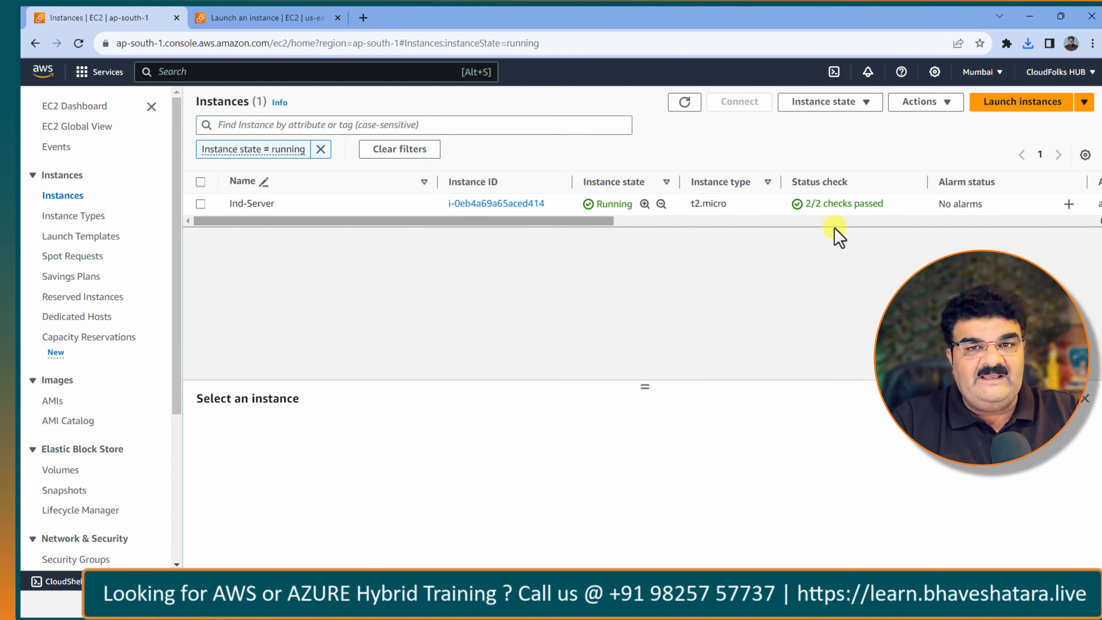
{"action": "left_click", "coordinate": [201, 205]}
{"action": "left_click", "coordinate": [738, 102]}
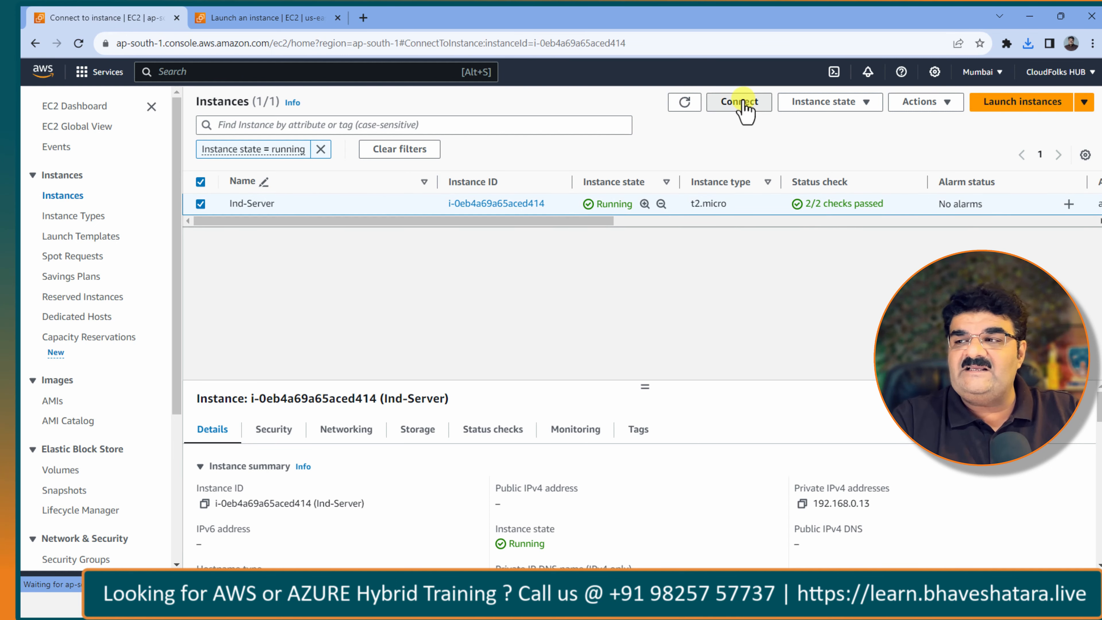
{"action": "scroll", "coordinate": [684, 238], "scroll_direction": "down", "scroll_amount": 2}
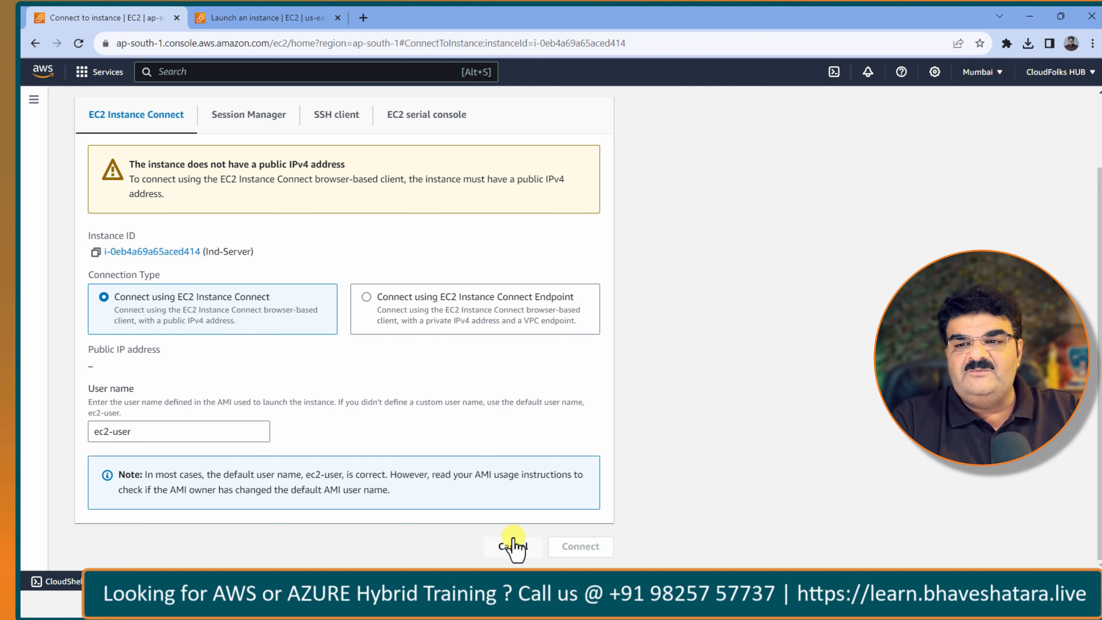
{"action": "left_click", "coordinate": [512, 548]}
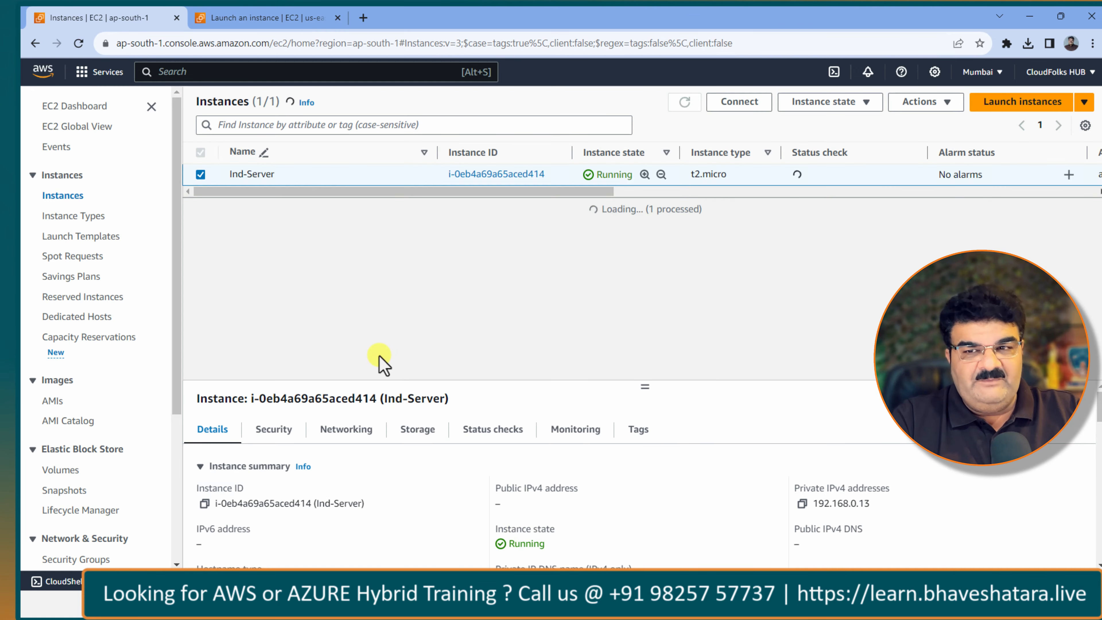
Step: Start a new endpoint in the Mumbai VPC service, named EC2, with the EC2 Instance Connect Endpoint category
{"action": "left_click", "coordinate": [191, 72]}
{"action": "type", "text": "vpc"}
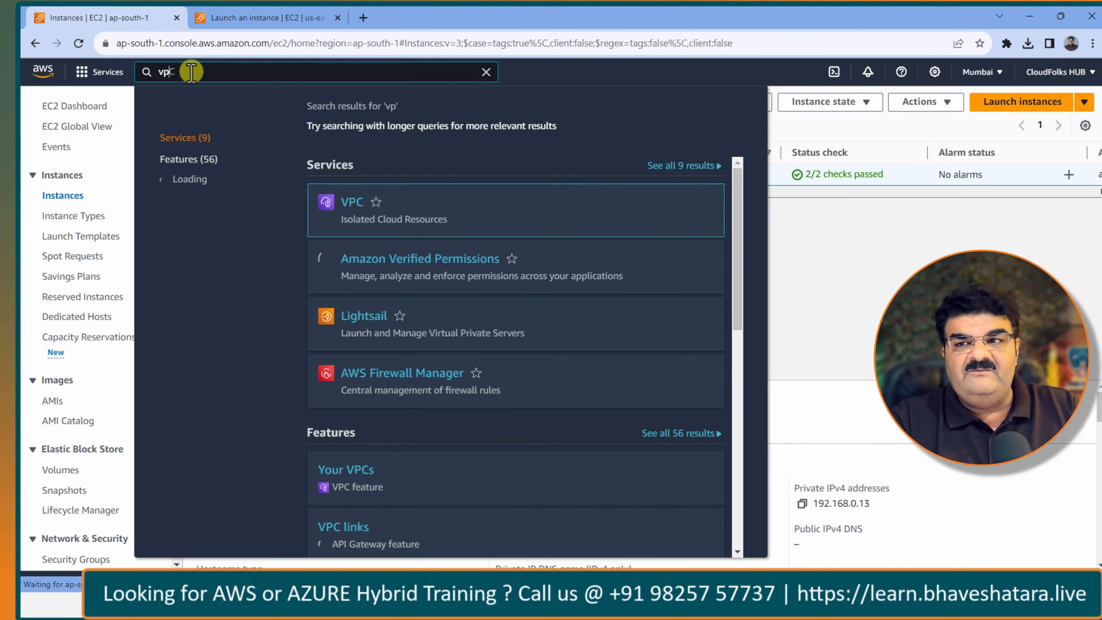
{"action": "left_click", "coordinate": [348, 207]}
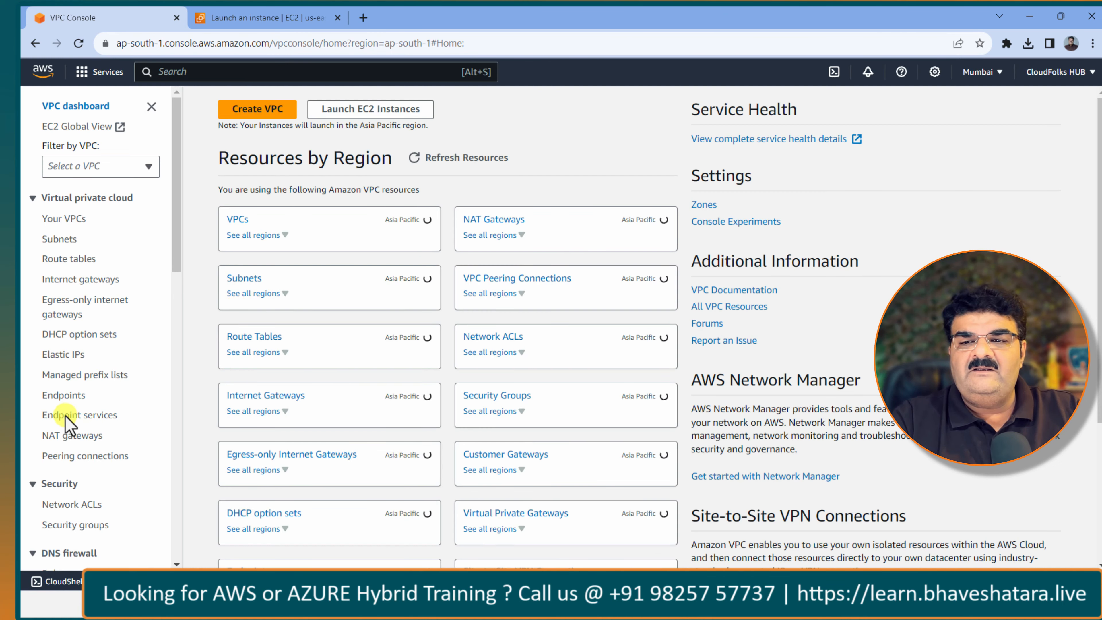
{"action": "left_click", "coordinate": [66, 395]}
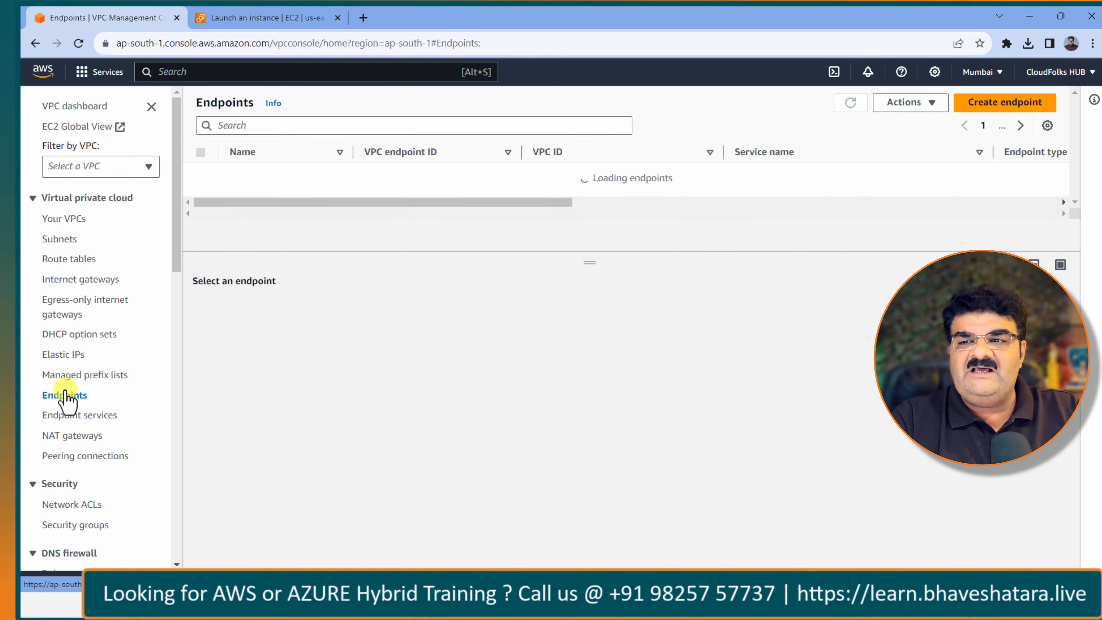
{"action": "left_click", "coordinate": [1009, 103]}
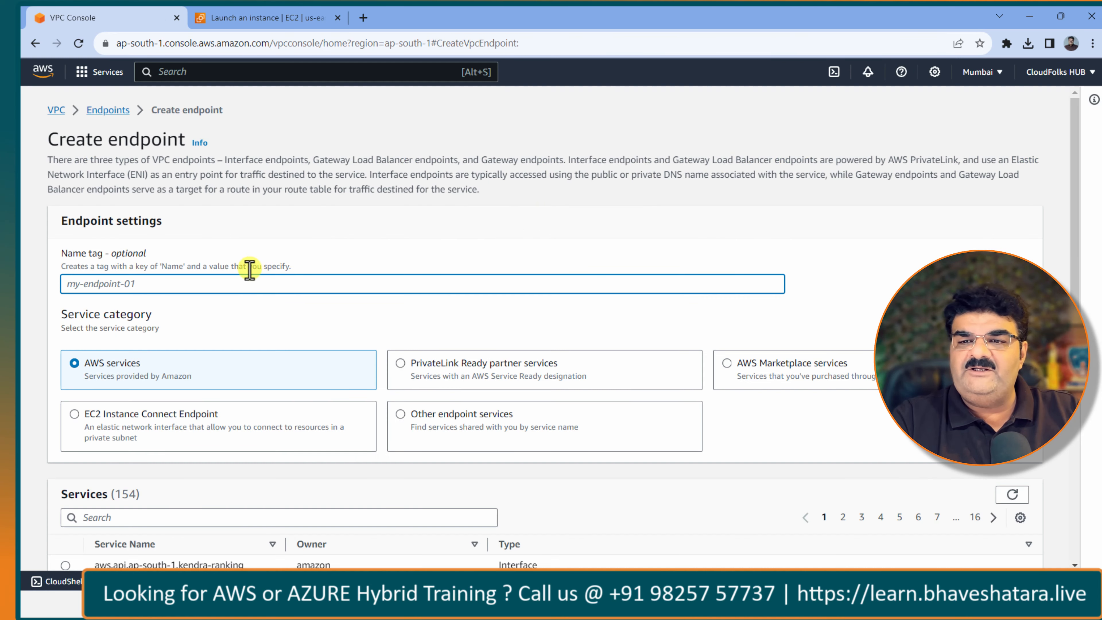
{"action": "type", "text": "EC2"}
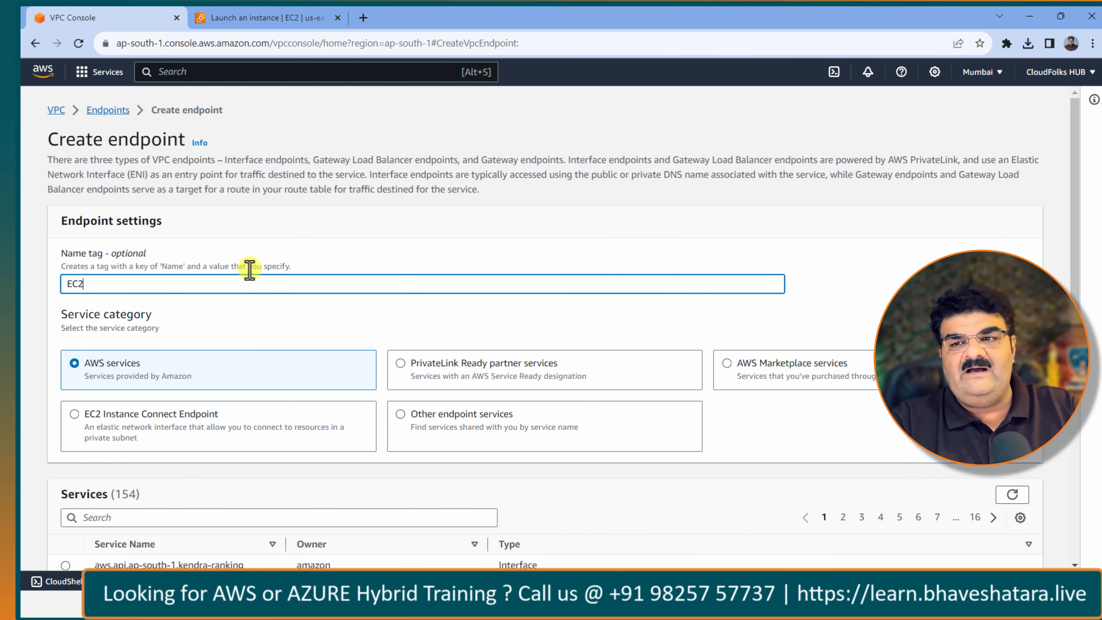
{"action": "scroll", "coordinate": [250, 270], "scroll_direction": "down", "scroll_amount": 3}
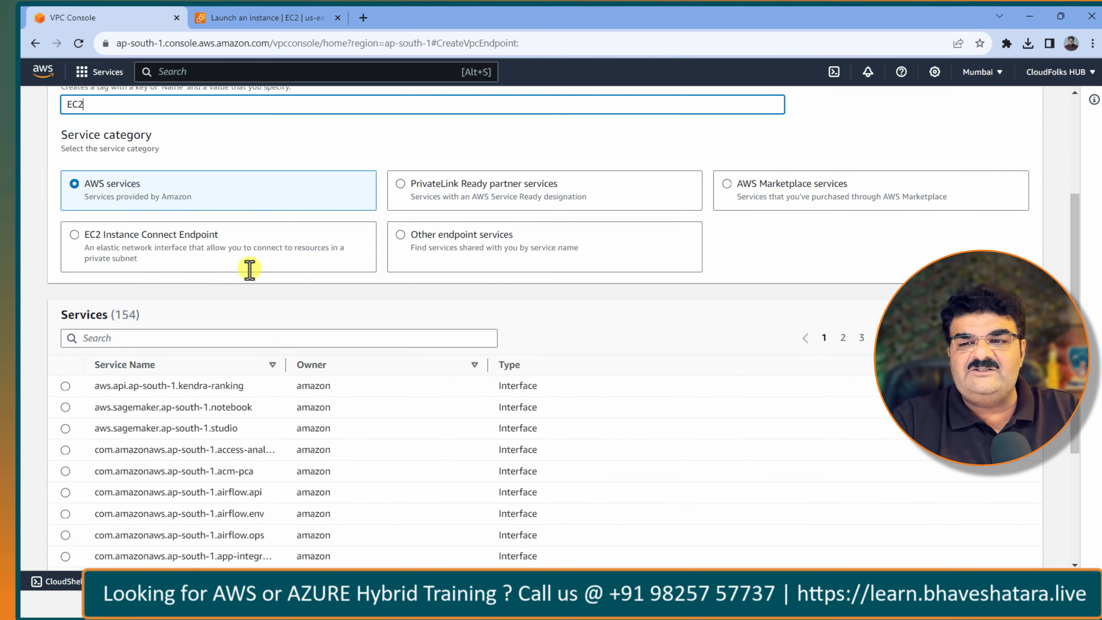
{"action": "left_click", "coordinate": [75, 237]}
Step: Create the endpoint in My-Ind-VPC with the default security group and the Ind-Subnet subnet
{"action": "left_click", "coordinate": [165, 477]}
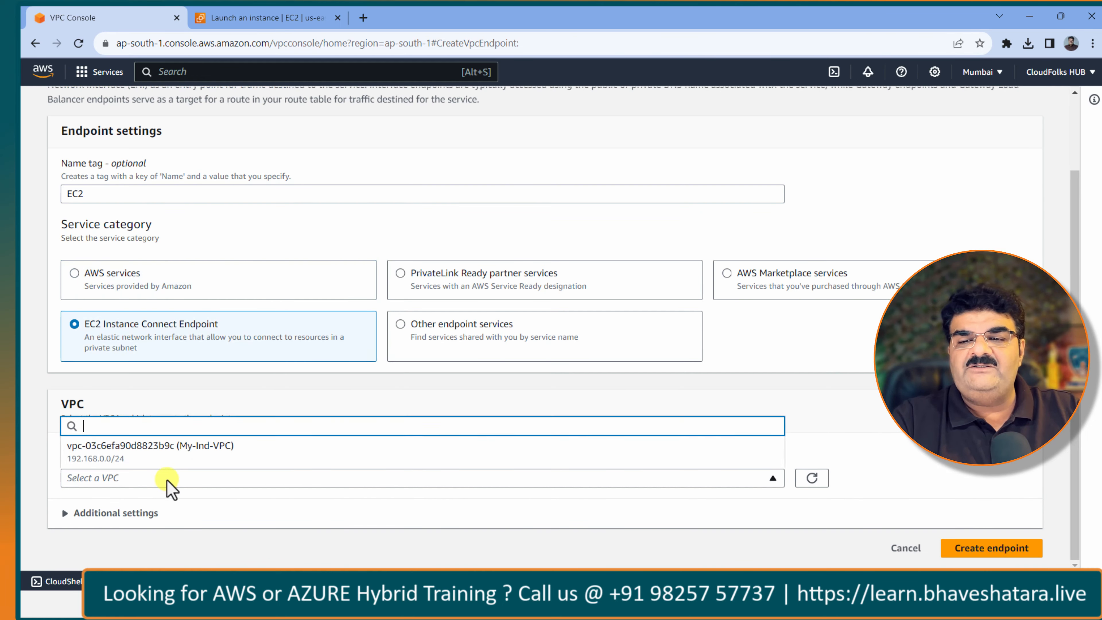
{"action": "left_click", "coordinate": [164, 454]}
{"action": "scroll", "coordinate": [180, 394], "scroll_direction": "down", "scroll_amount": 5}
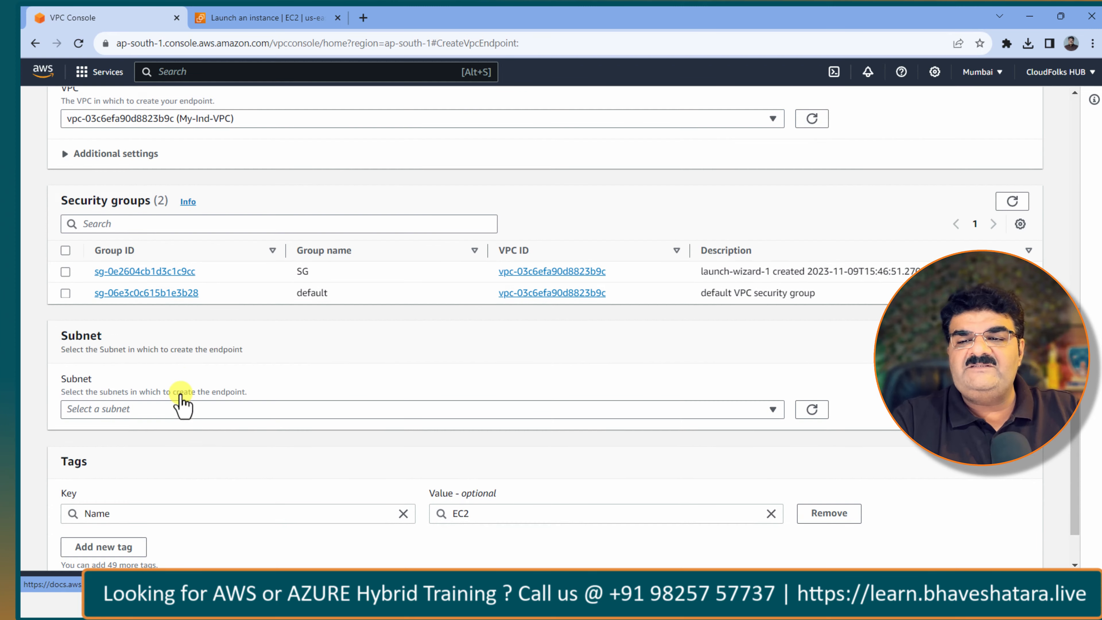
{"action": "left_click", "coordinate": [66, 293]}
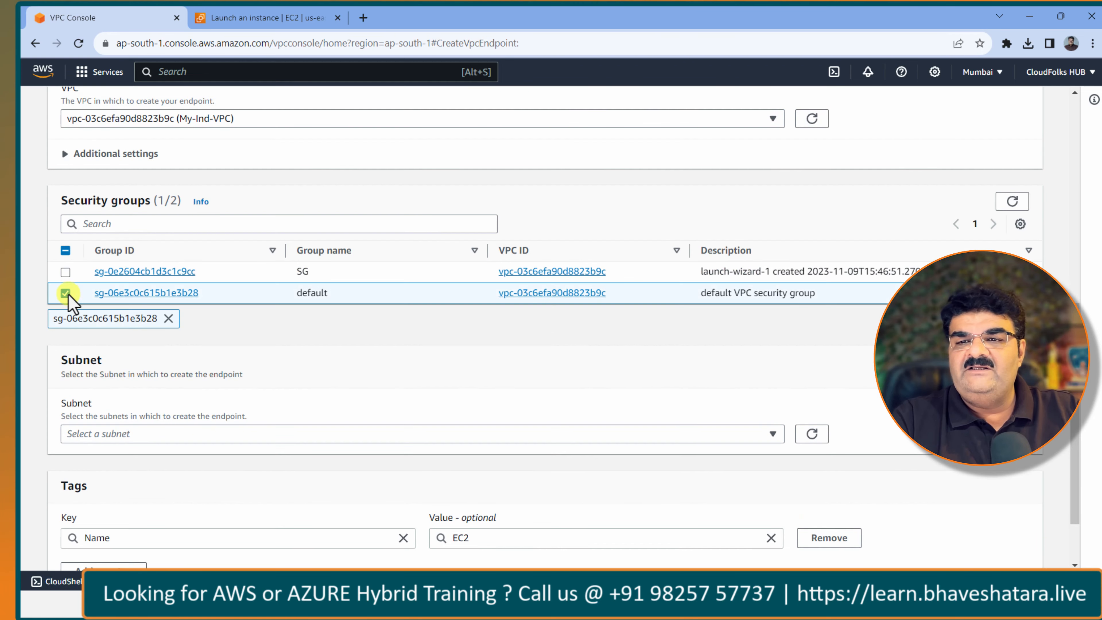
{"action": "left_click", "coordinate": [177, 433]}
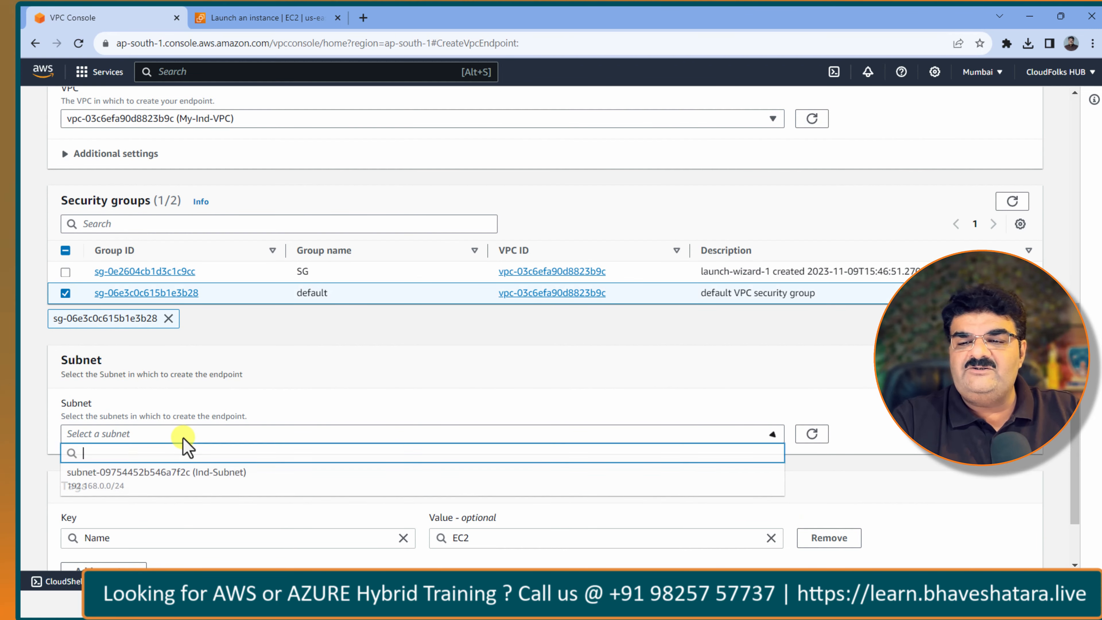
{"action": "left_click", "coordinate": [179, 480]}
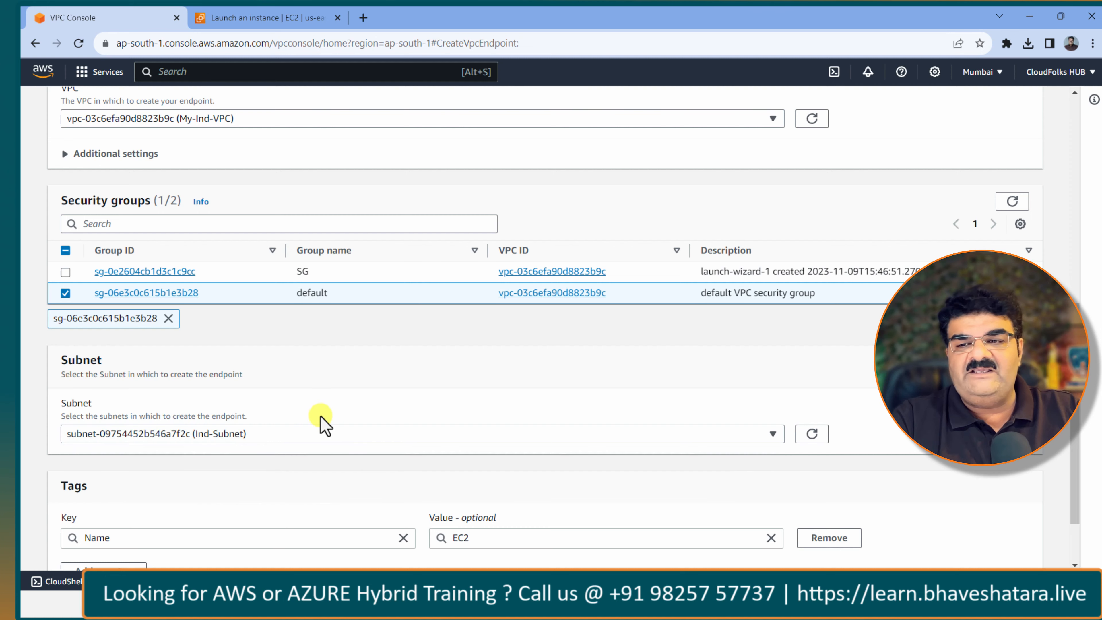
{"action": "scroll", "coordinate": [322, 423], "scroll_direction": "down", "scroll_amount": 2}
{"action": "left_click", "coordinate": [985, 549]}
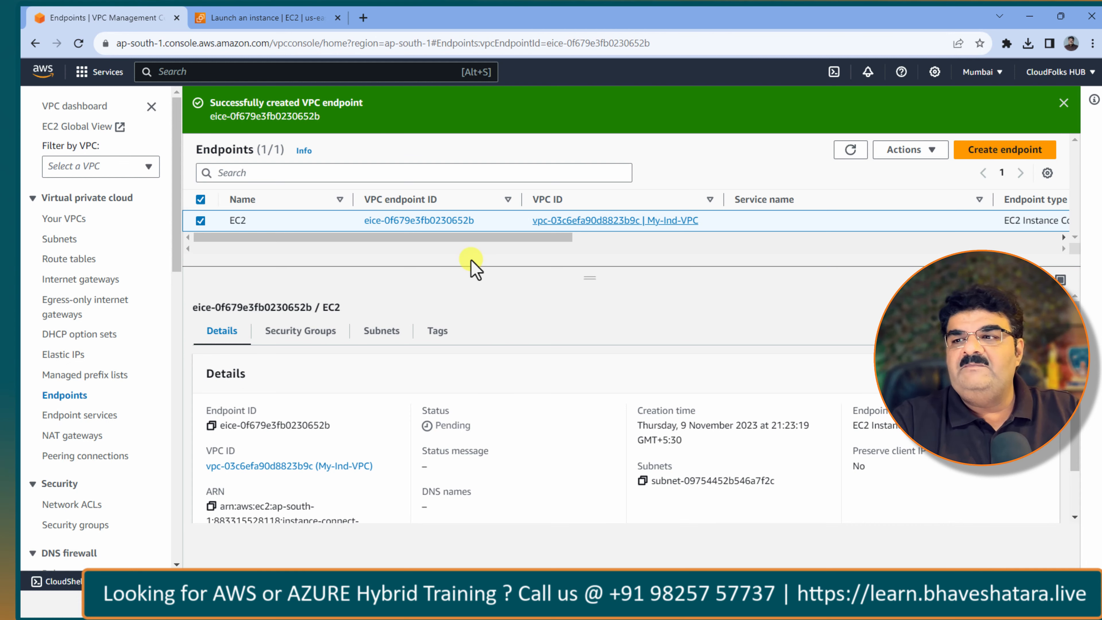
Step: Check the new endpoint's type and status in the Mumbai endpoints list
{"action": "left_click_drag", "start_coordinate": [452, 238], "coordinate": [650, 240]}
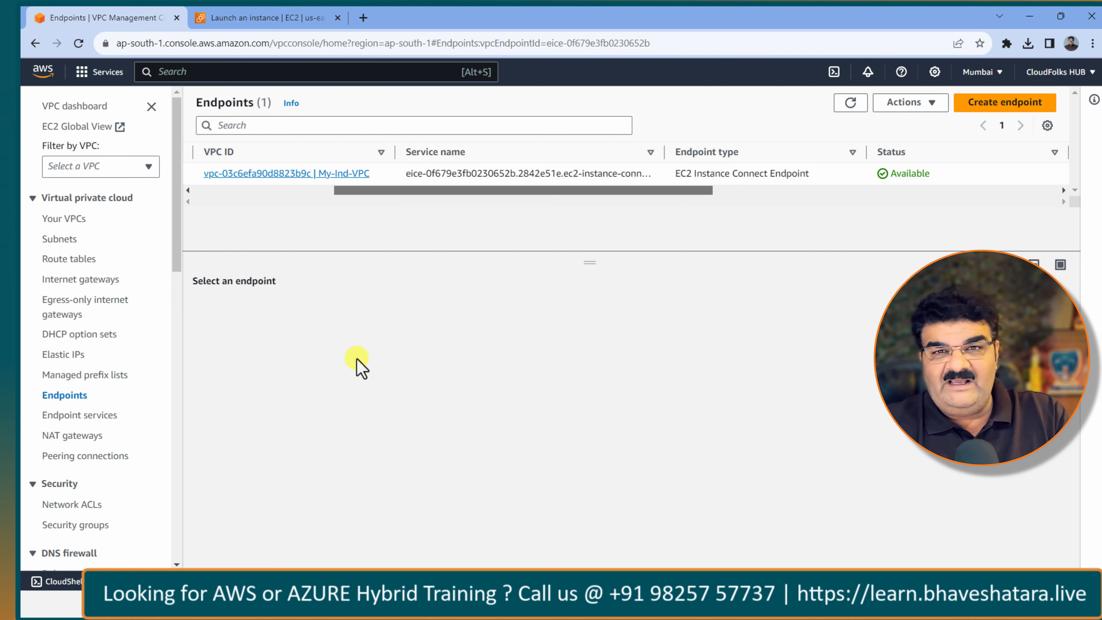
{"action": "left_click", "coordinate": [246, 18]}
{"action": "left_click", "coordinate": [123, 19]}
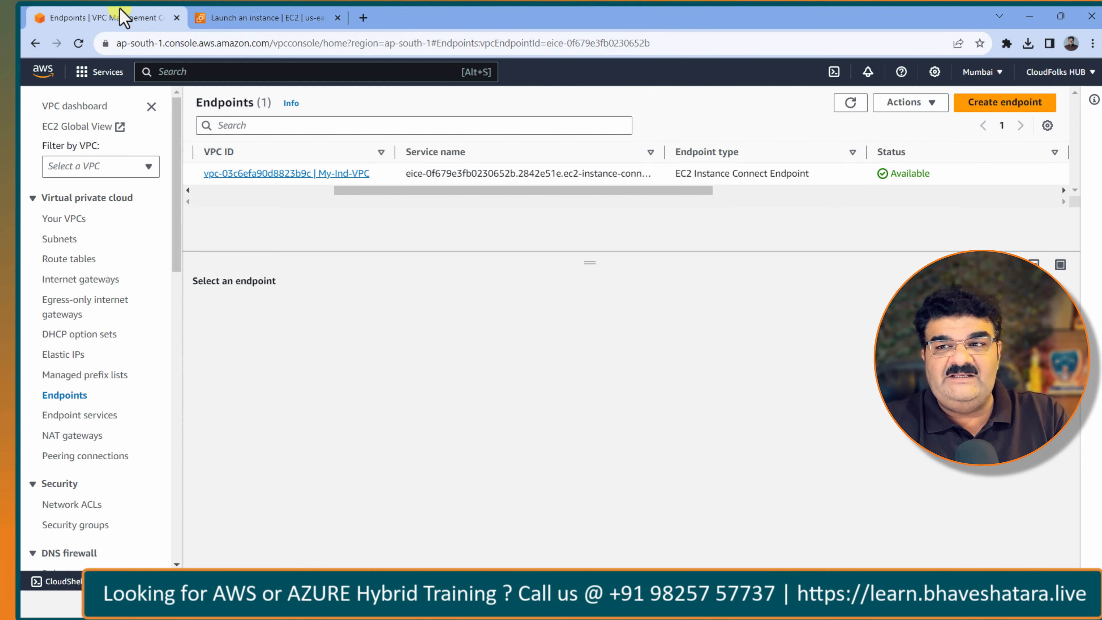
Step: Find the running Ind-Server instance in the Mumbai EC2 service and open its connection options
{"action": "left_click", "coordinate": [182, 69]}
{"action": "type", "text": "ec2"}
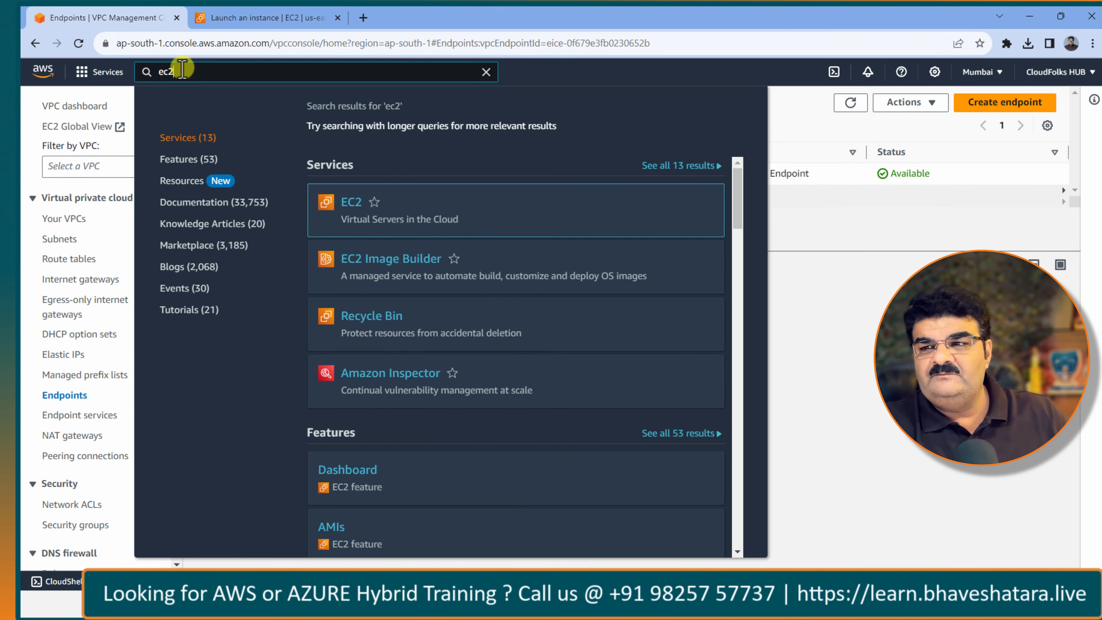
{"action": "left_click", "coordinate": [352, 204]}
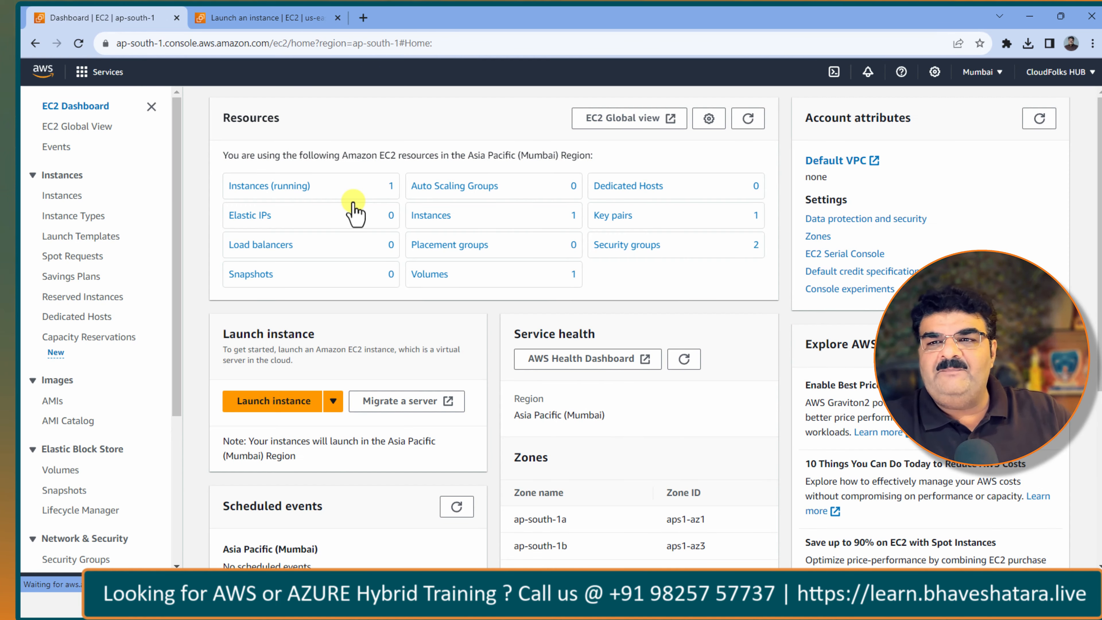
{"action": "left_click", "coordinate": [275, 196]}
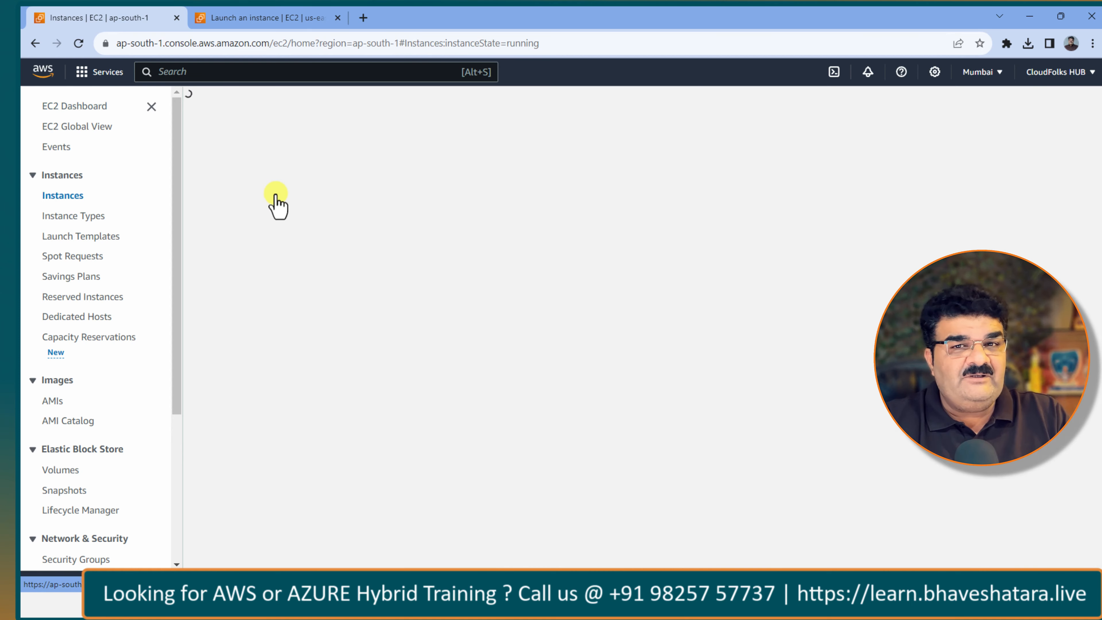
{"action": "left_click", "coordinate": [200, 204]}
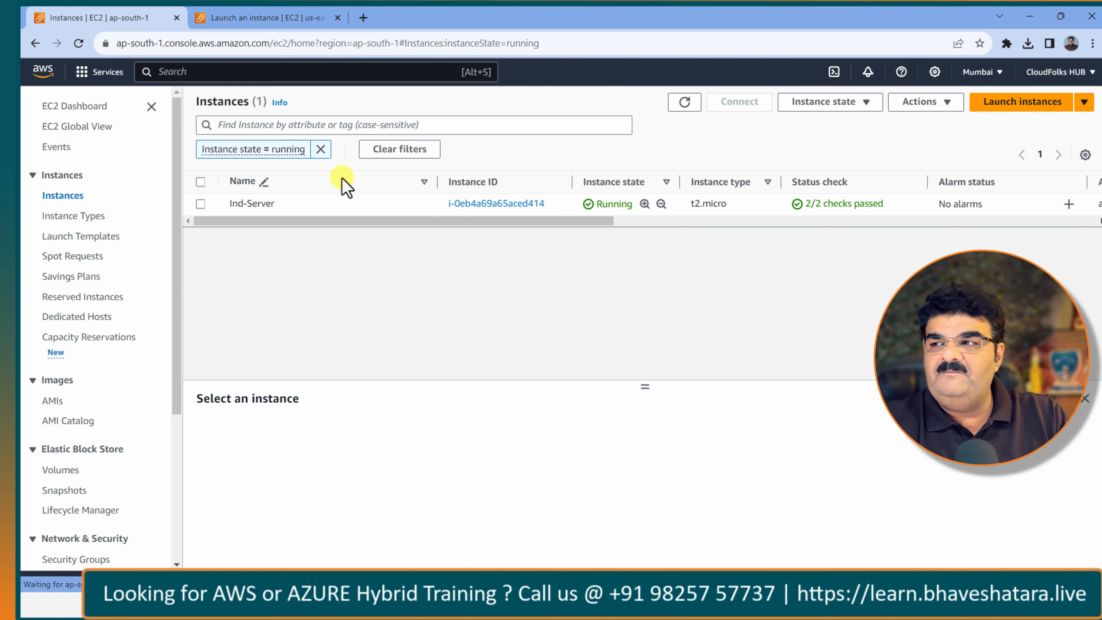
{"action": "left_click", "coordinate": [739, 103]}
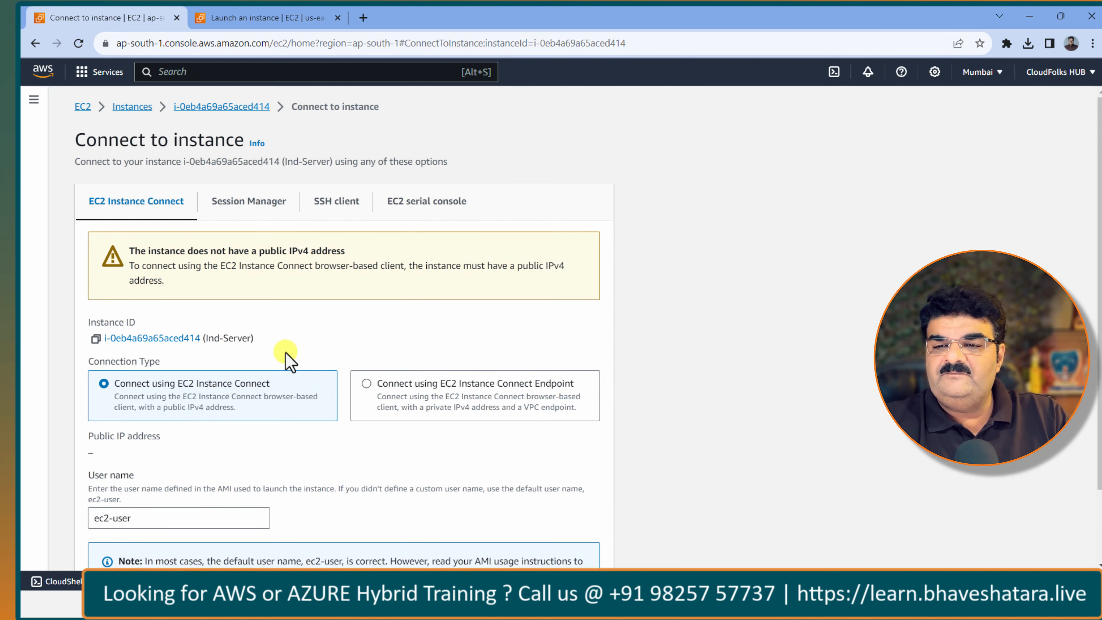
Step: Connect to Ind-Server using EC2 Instance Connect Endpoint with endpoint eice-0f679e3fb0230652b
{"action": "scroll", "coordinate": [286, 359], "scroll_direction": "down", "scroll_amount": 2}
{"action": "left_click", "coordinate": [367, 298]}
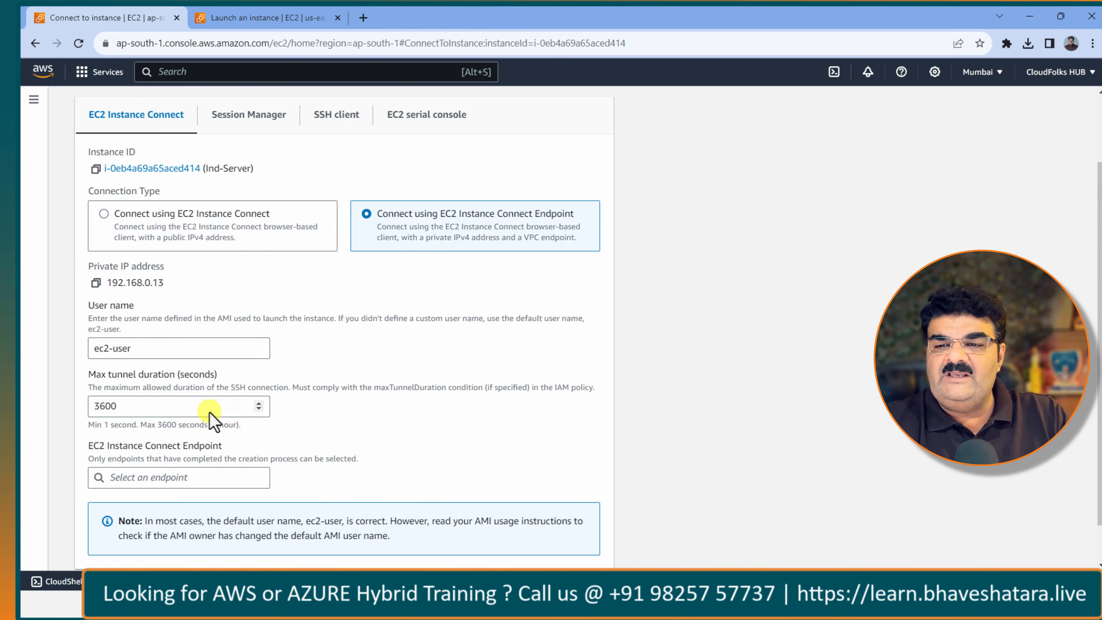
{"action": "scroll", "coordinate": [200, 425], "scroll_direction": "down", "scroll_amount": 1}
{"action": "left_click", "coordinate": [185, 432]}
{"action": "left_click", "coordinate": [168, 465]}
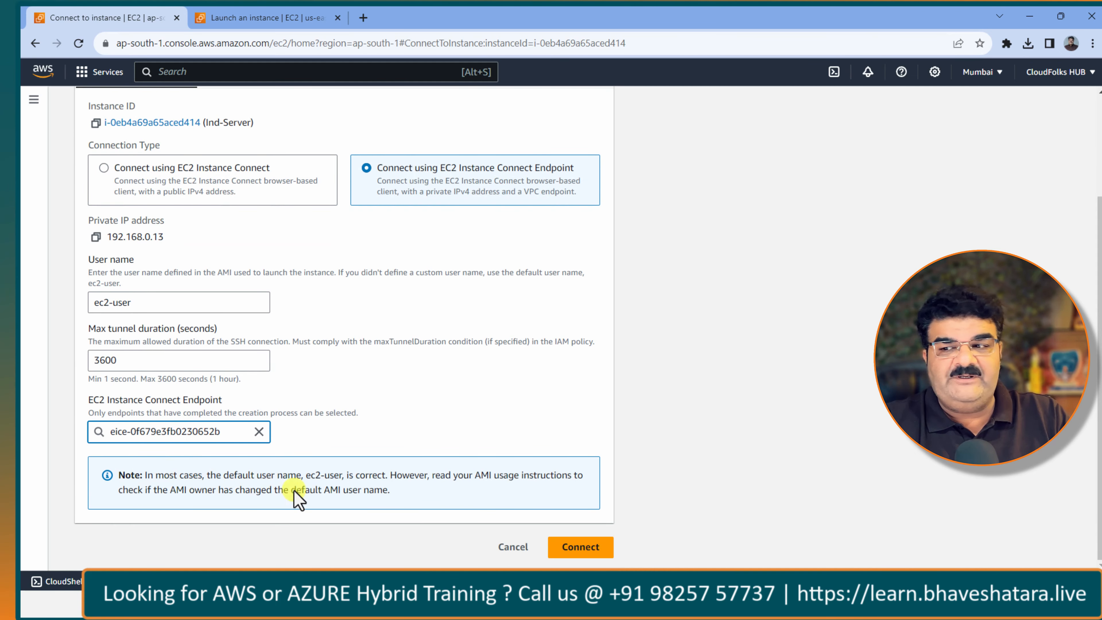
{"action": "left_click", "coordinate": [574, 548]}
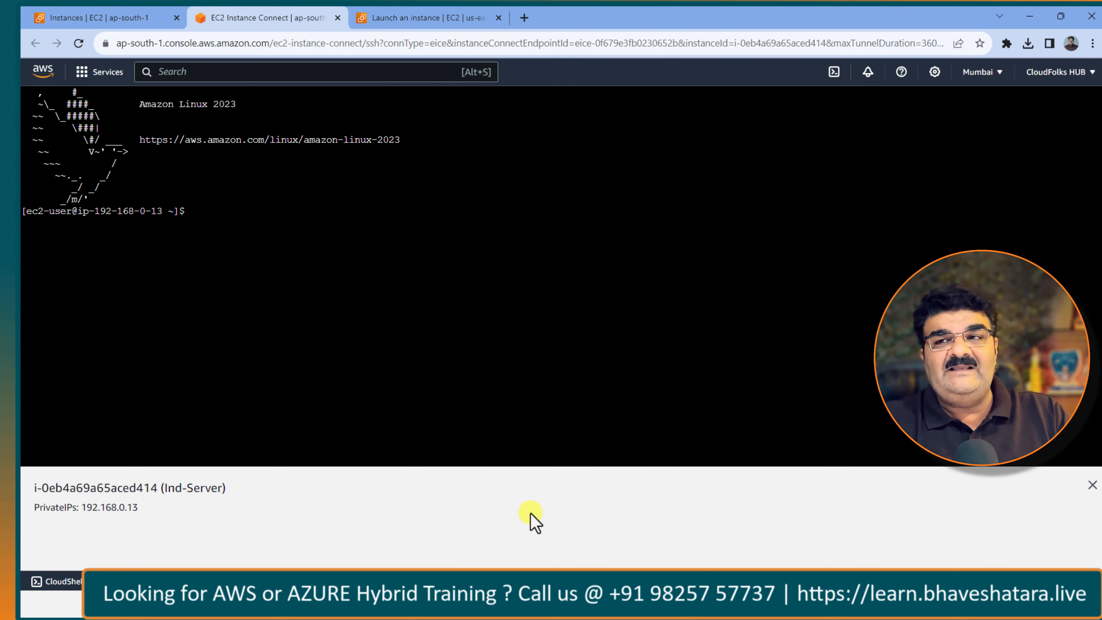
Step: Begin a ping command in the Ind-Server terminal and copy Us-Server's private IPv4 address from the N. Virginia instances list
{"action": "left_click", "coordinate": [208, 218]}
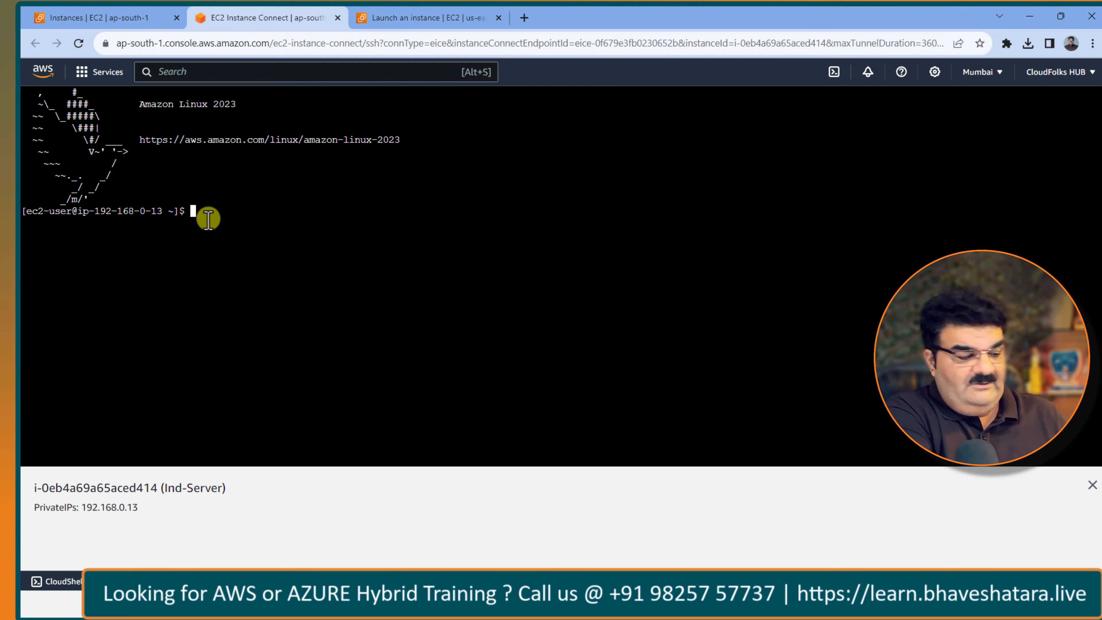
{"action": "type", "text": "ping"}
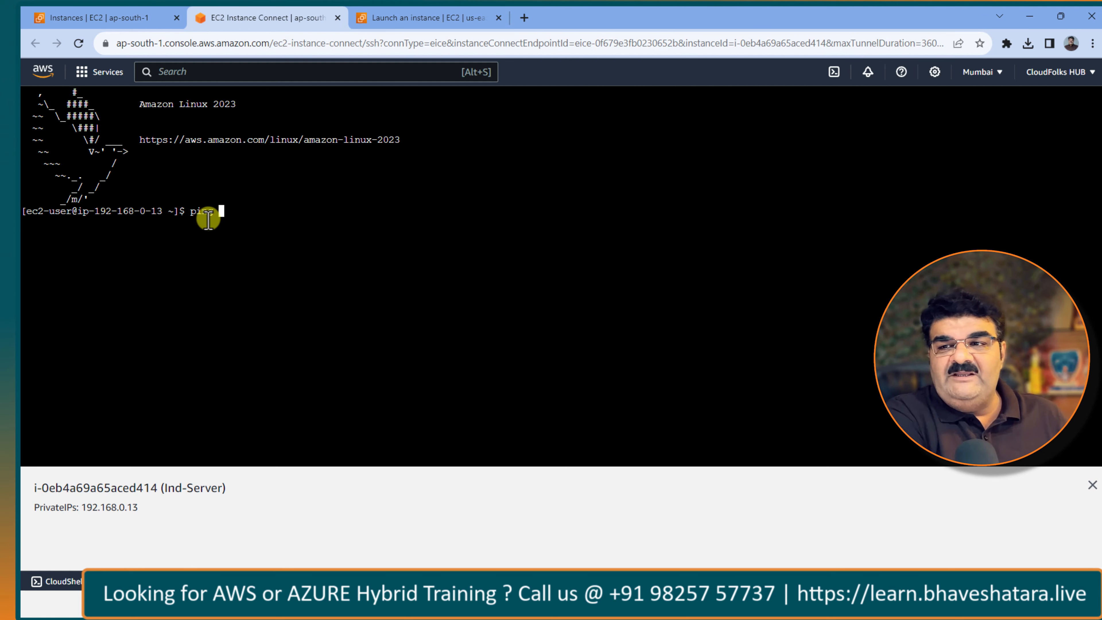
{"action": "left_click", "coordinate": [442, 20]}
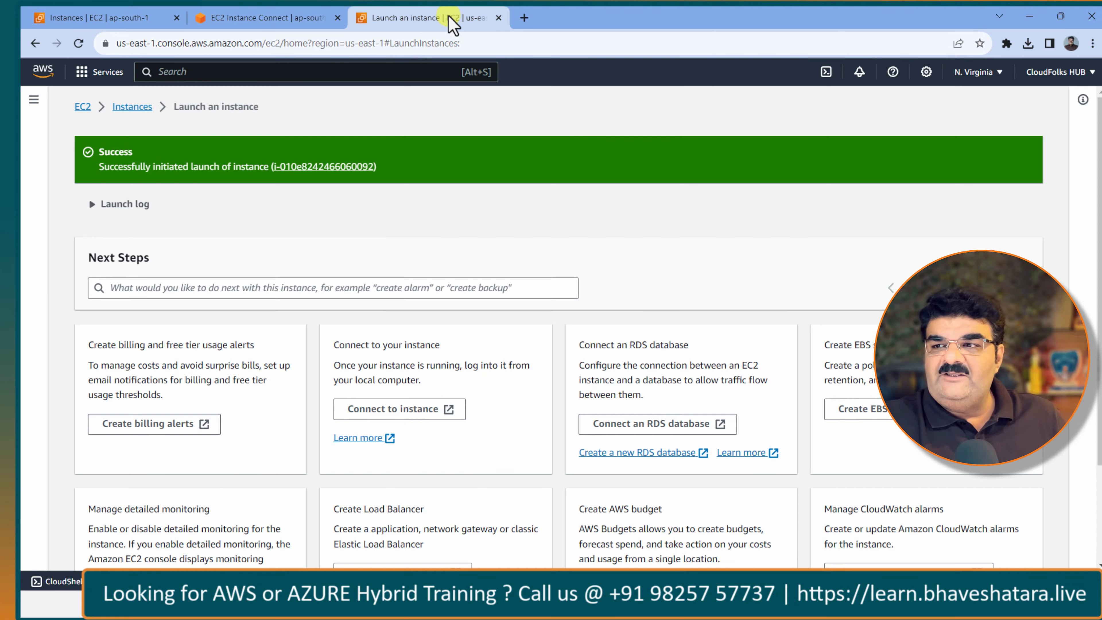
{"action": "scroll", "coordinate": [696, 259], "scroll_direction": "down", "scroll_amount": 3}
{"action": "left_click", "coordinate": [996, 549]}
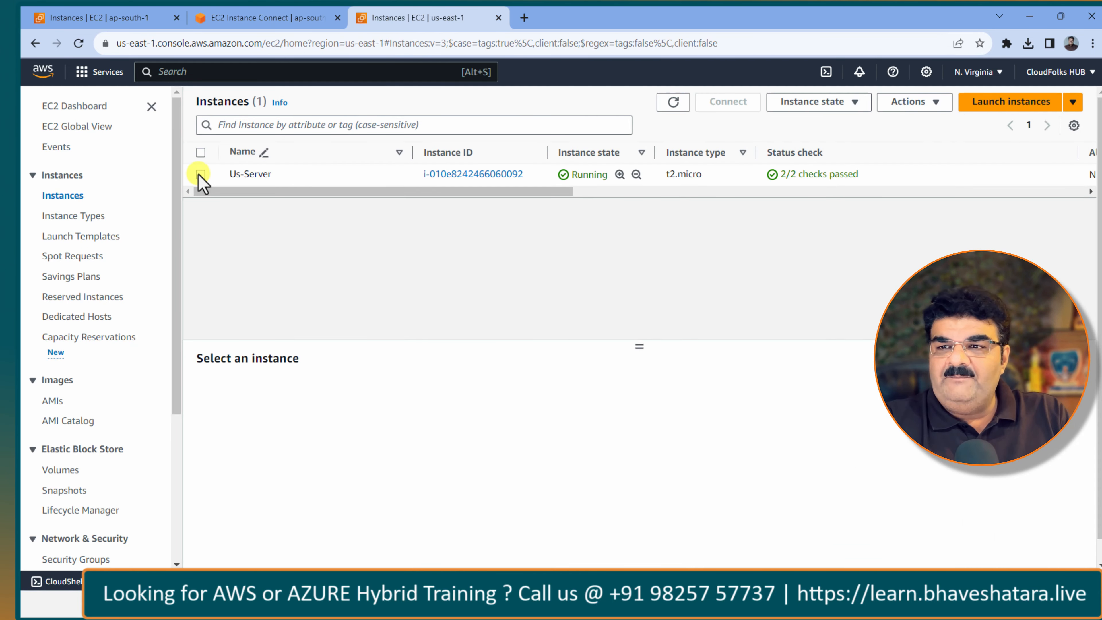
{"action": "left_click", "coordinate": [201, 174]}
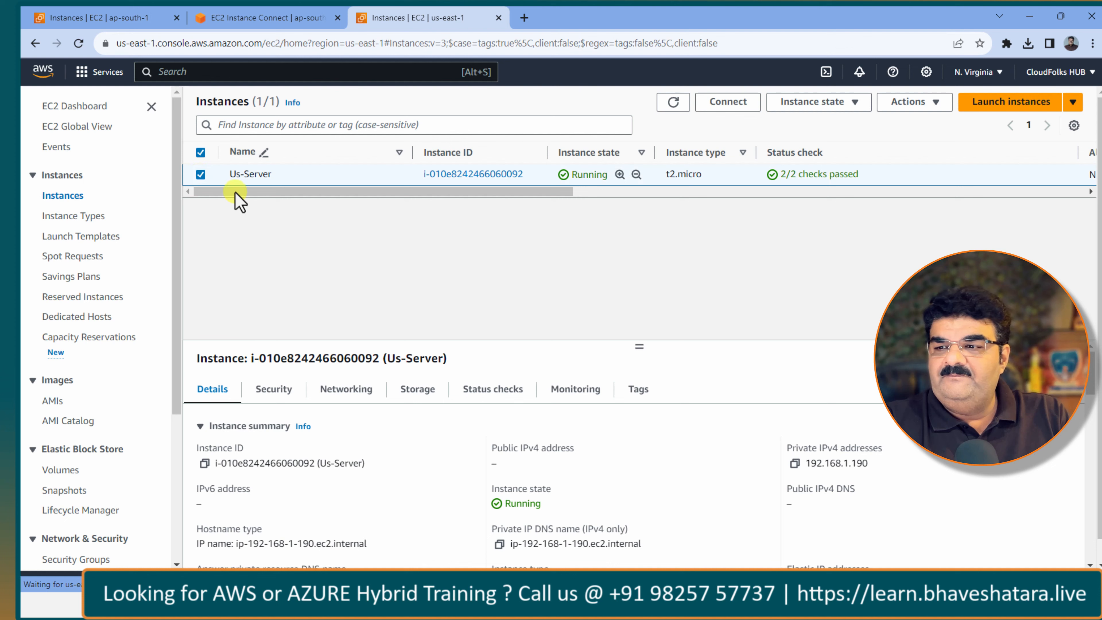
{"action": "left_click", "coordinate": [795, 464]}
Step: Complete the command in the Ind-Server terminal with the copied address and run ping 192.168.1.190
{"action": "left_click", "coordinate": [93, 17]}
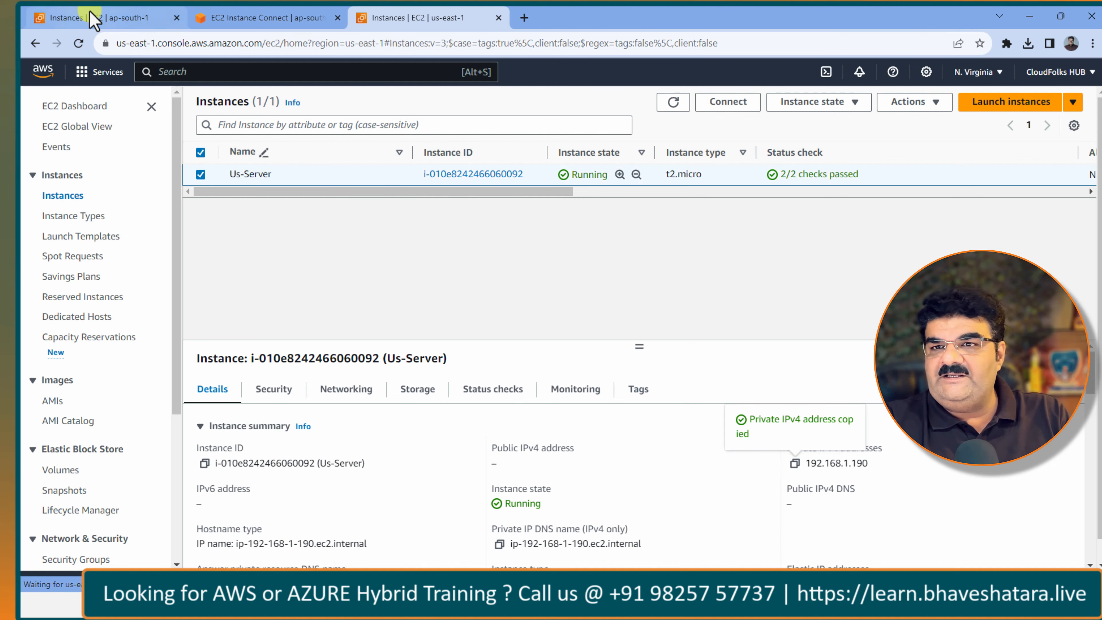
{"action": "left_click", "coordinate": [228, 17]}
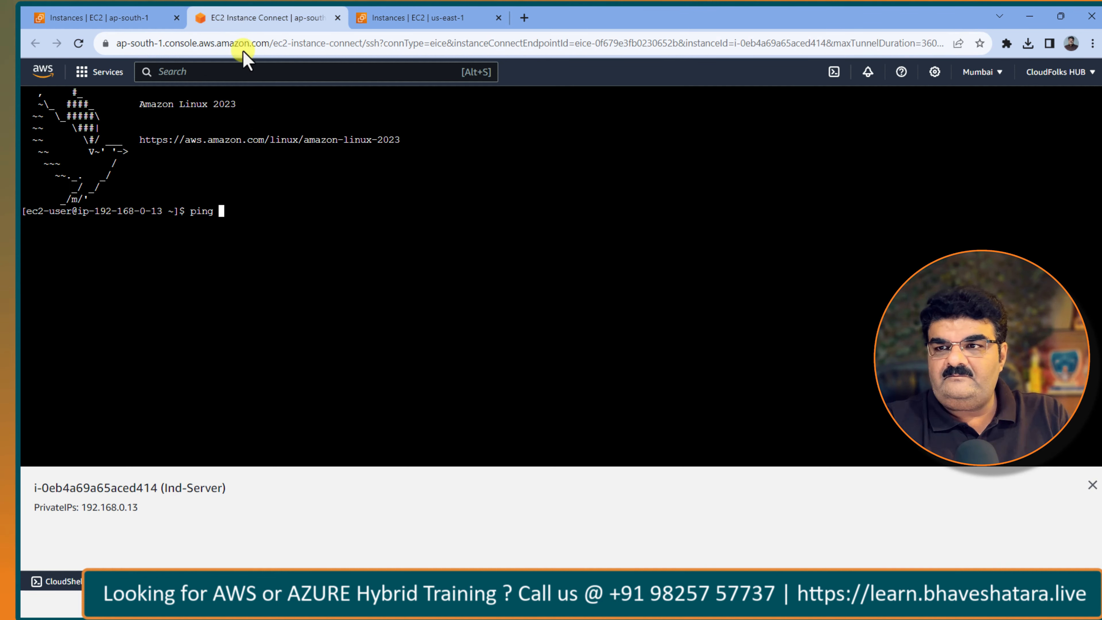
{"action": "right_click", "coordinate": [304, 215]}
{"action": "left_click", "coordinate": [340, 318]}
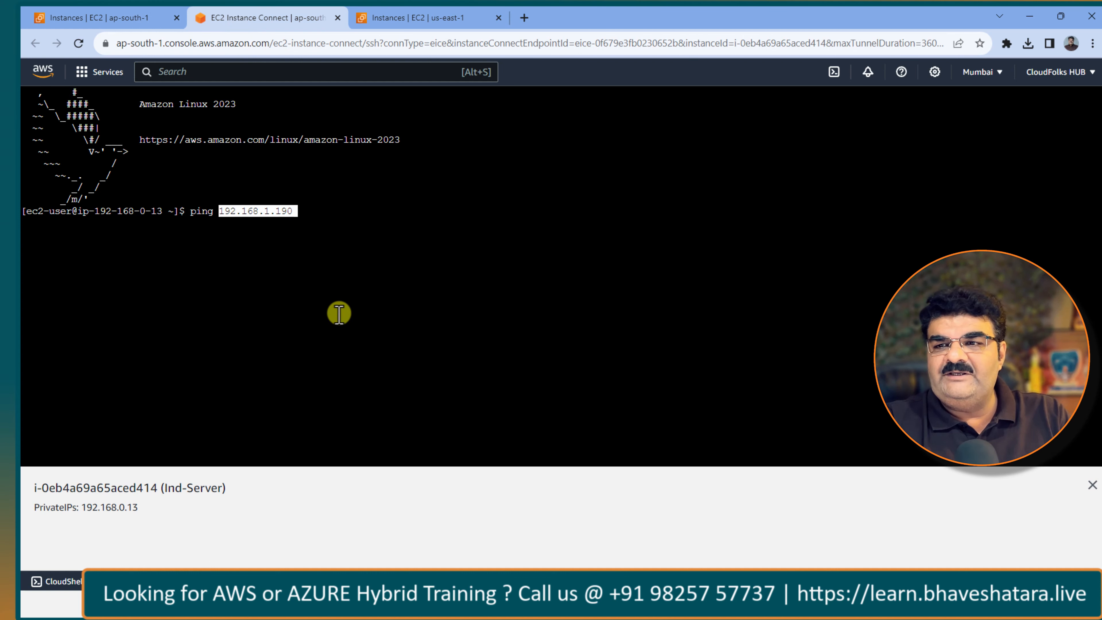
{"action": "key", "text": "Return"}
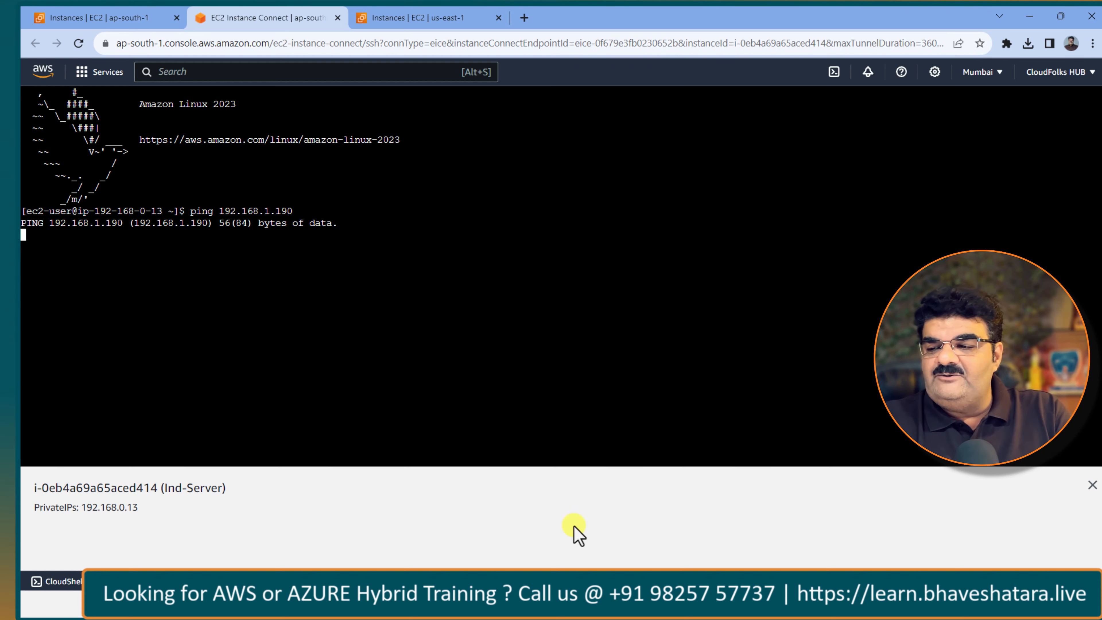
Step: Review the peering diagram on the whiteboard, and open the peering connections list in the Mumbai VPC service
{"action": "key", "text": "alt+Tab"}
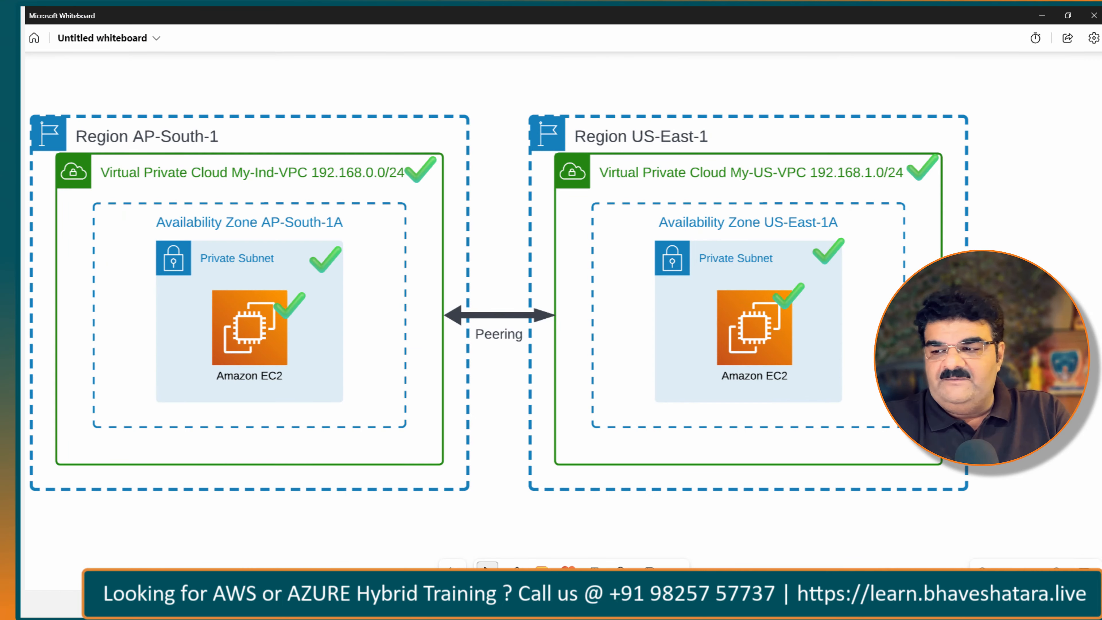
{"action": "key", "text": "alt+Tab"}
{"action": "left_click", "coordinate": [109, 19]}
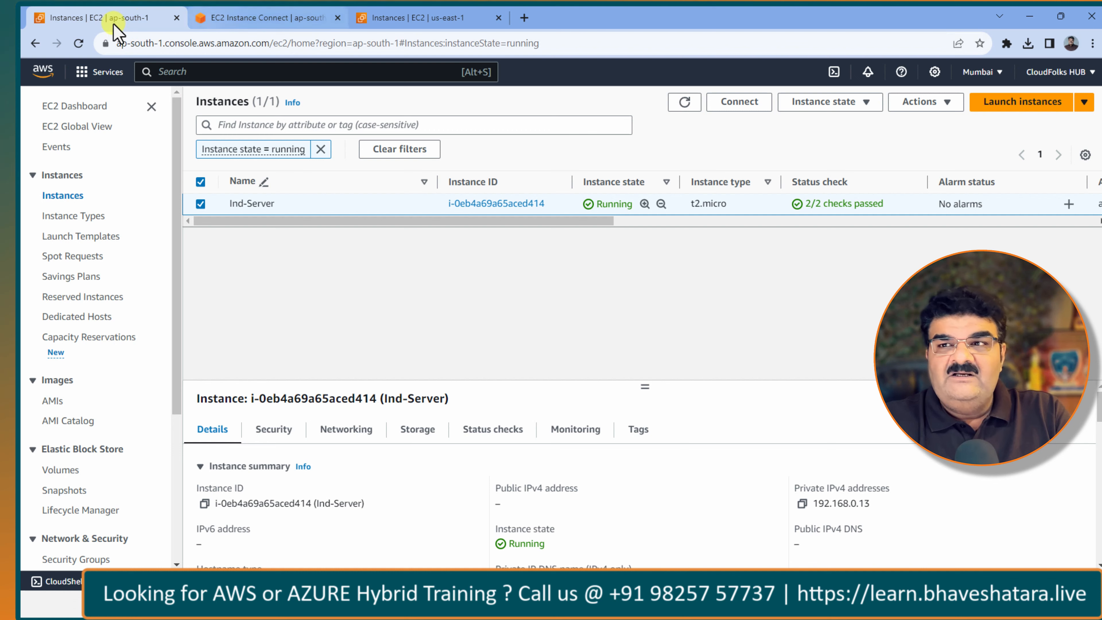
{"action": "left_click", "coordinate": [194, 72]}
{"action": "type", "text": "v"}
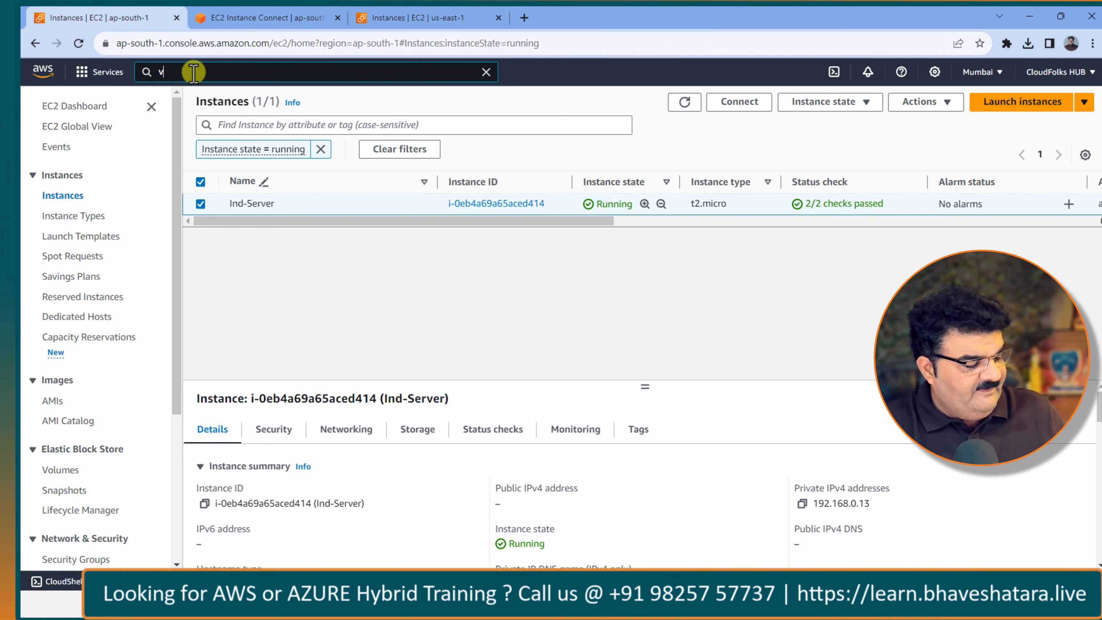
{"action": "type", "text": "pc"}
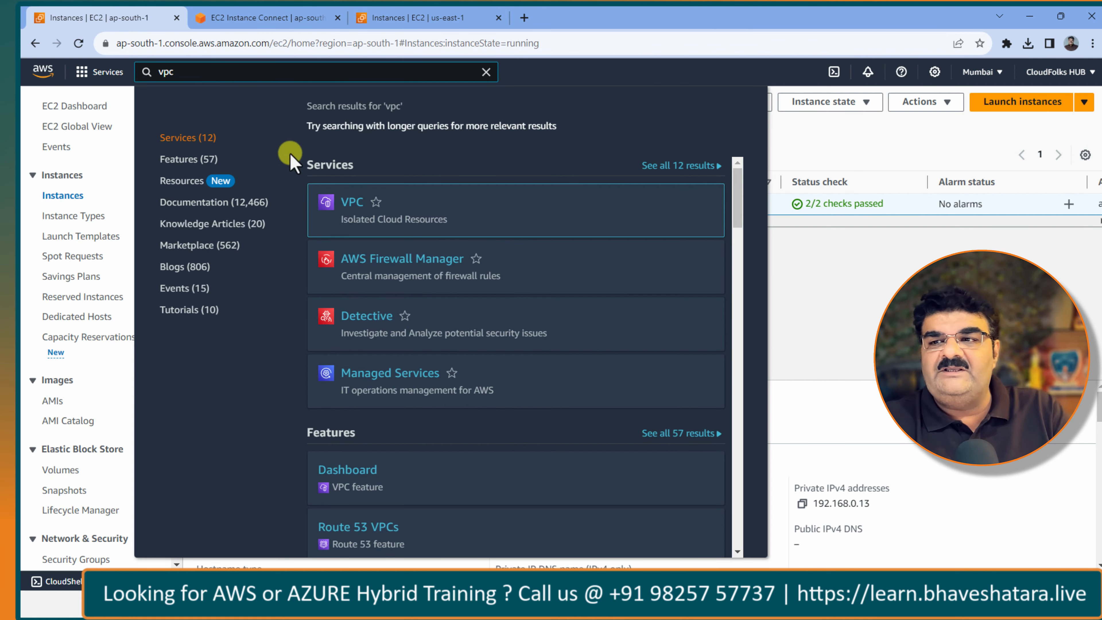
{"action": "left_click", "coordinate": [353, 208]}
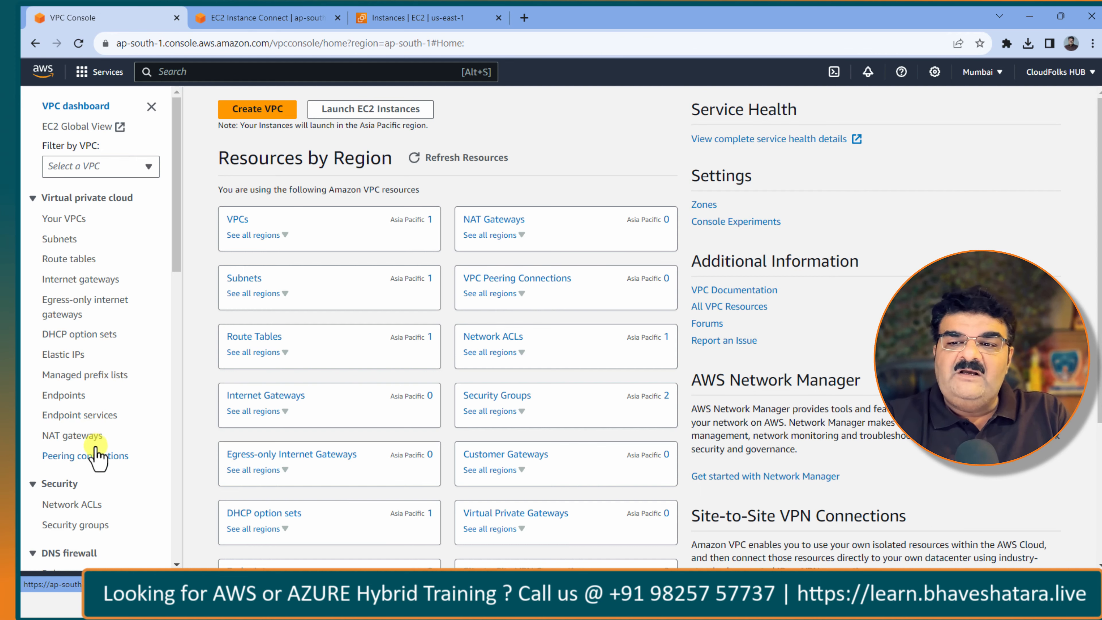
{"action": "left_click", "coordinate": [93, 456]}
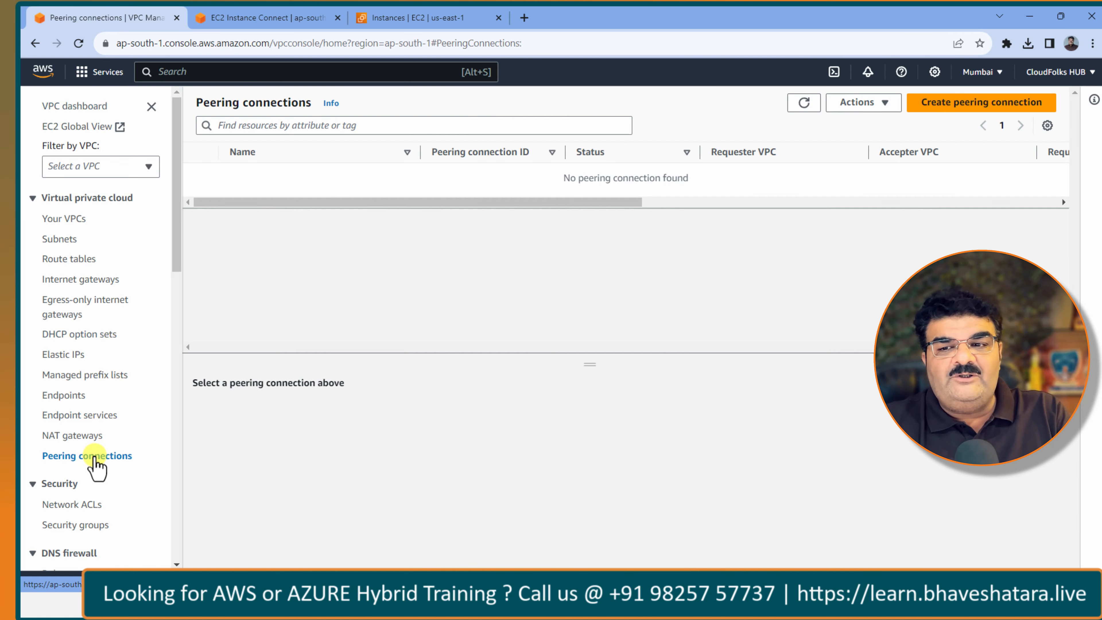
Step: Start a new peering connection named Ind-US with My-Ind-VPC as the requester VPC
{"action": "left_click", "coordinate": [949, 112]}
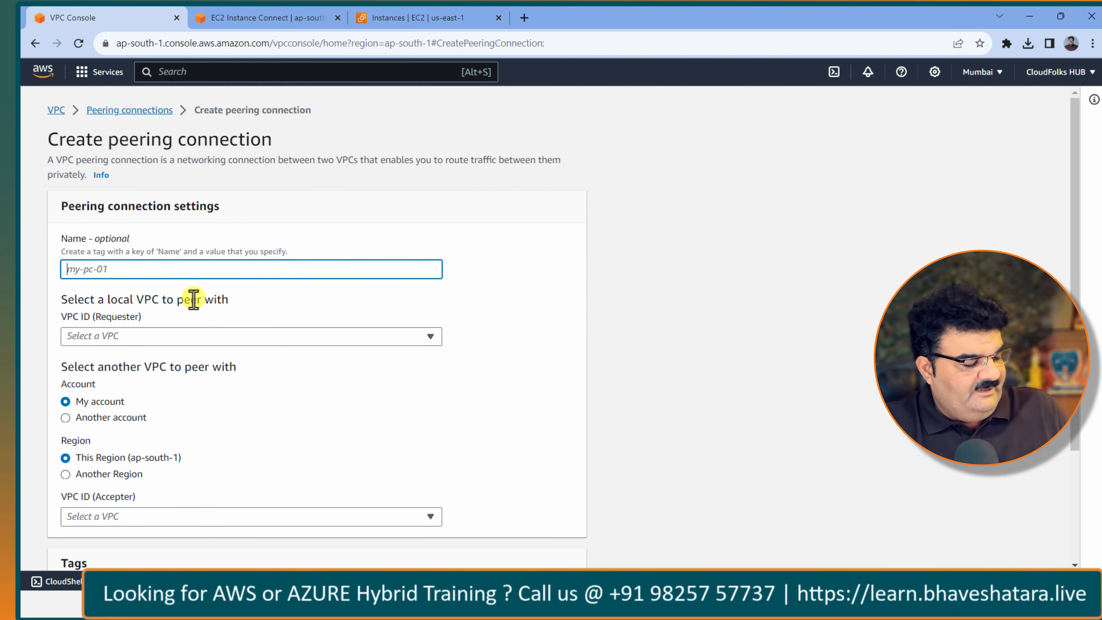
{"action": "type", "text": "Ind"}
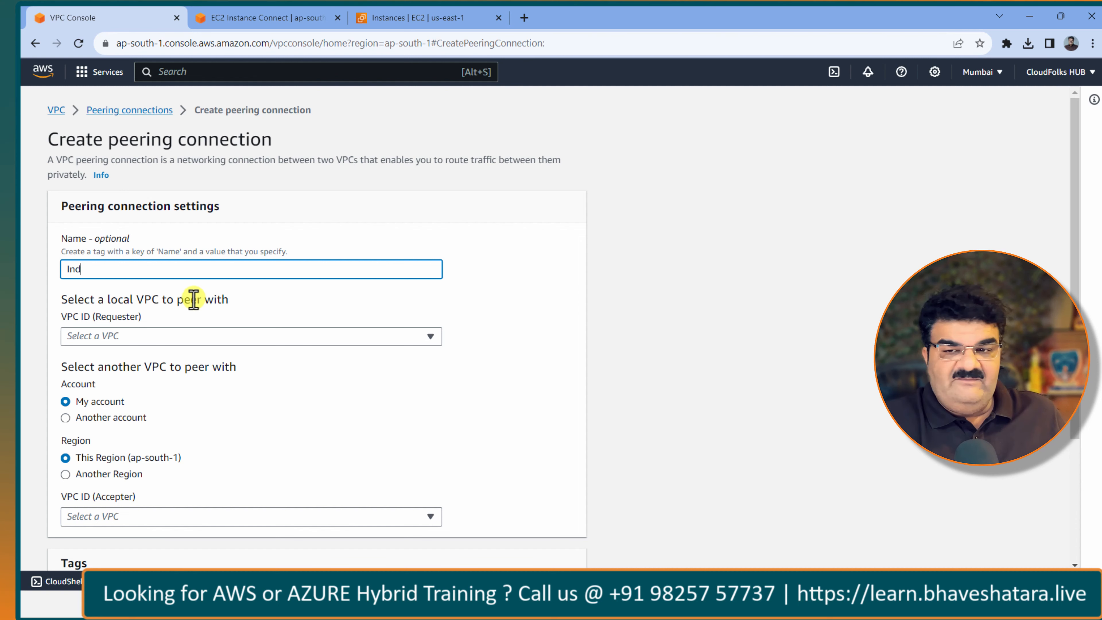
{"action": "type", "text": "-US"}
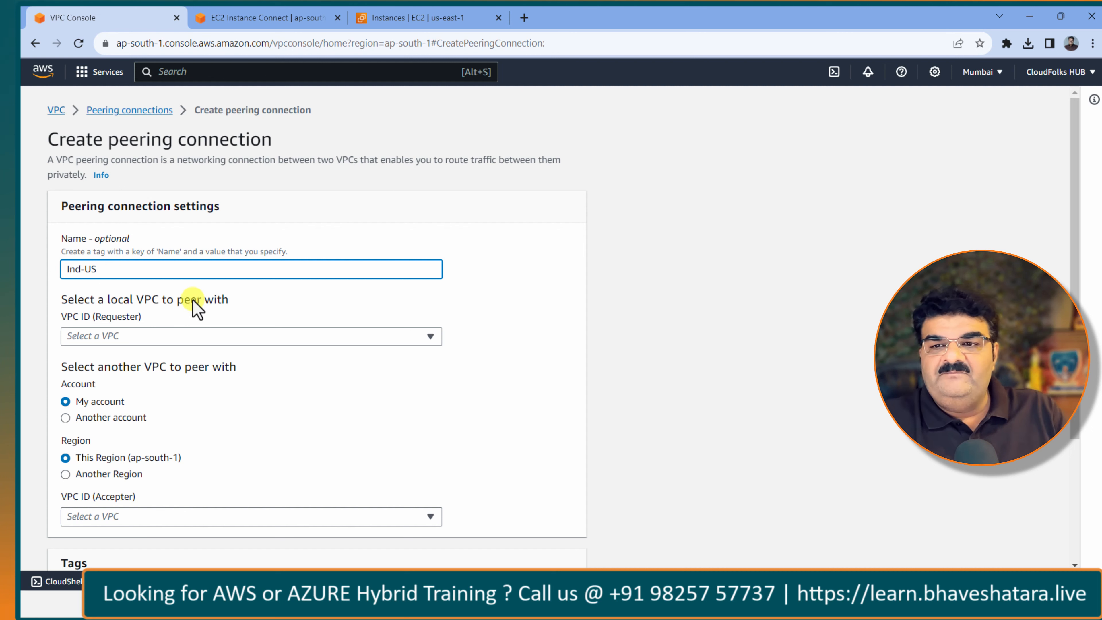
{"action": "left_click", "coordinate": [164, 341]}
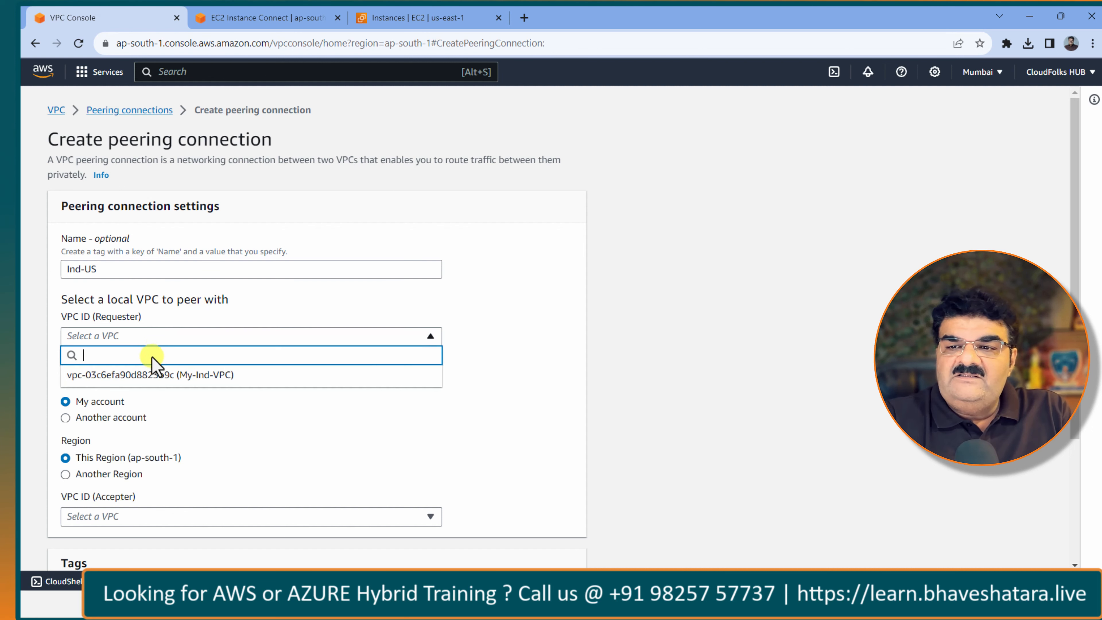
{"action": "left_click", "coordinate": [144, 378]}
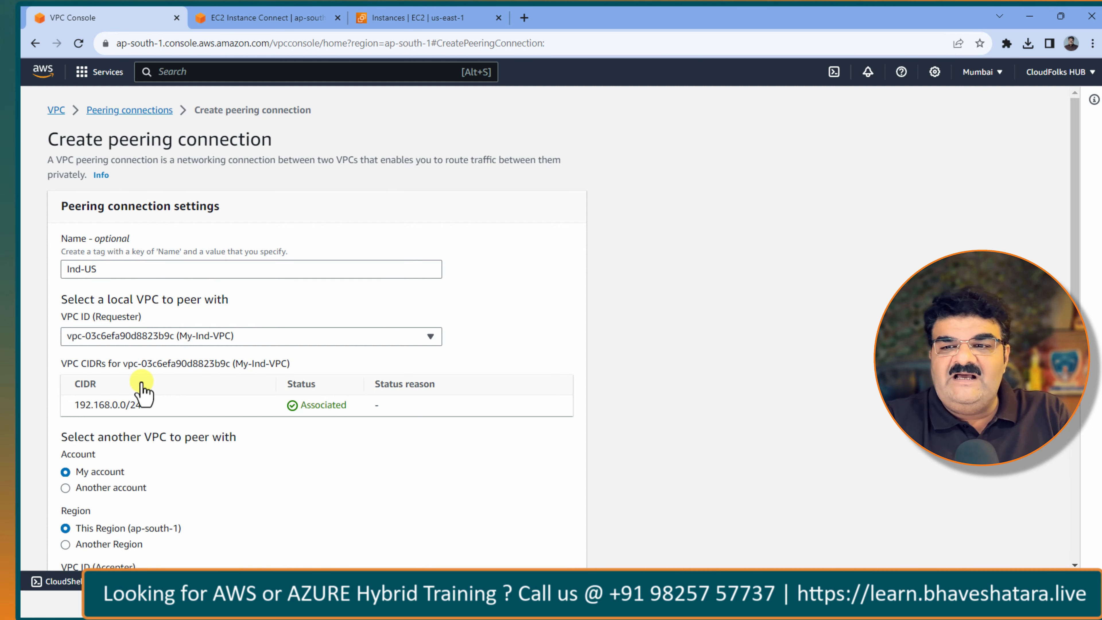
Step: Set the accepter to another region, US East (N. Virginia) (us-east-1), and check it against the region of the Us-Server console
{"action": "scroll", "coordinate": [142, 391], "scroll_direction": "down", "scroll_amount": 4}
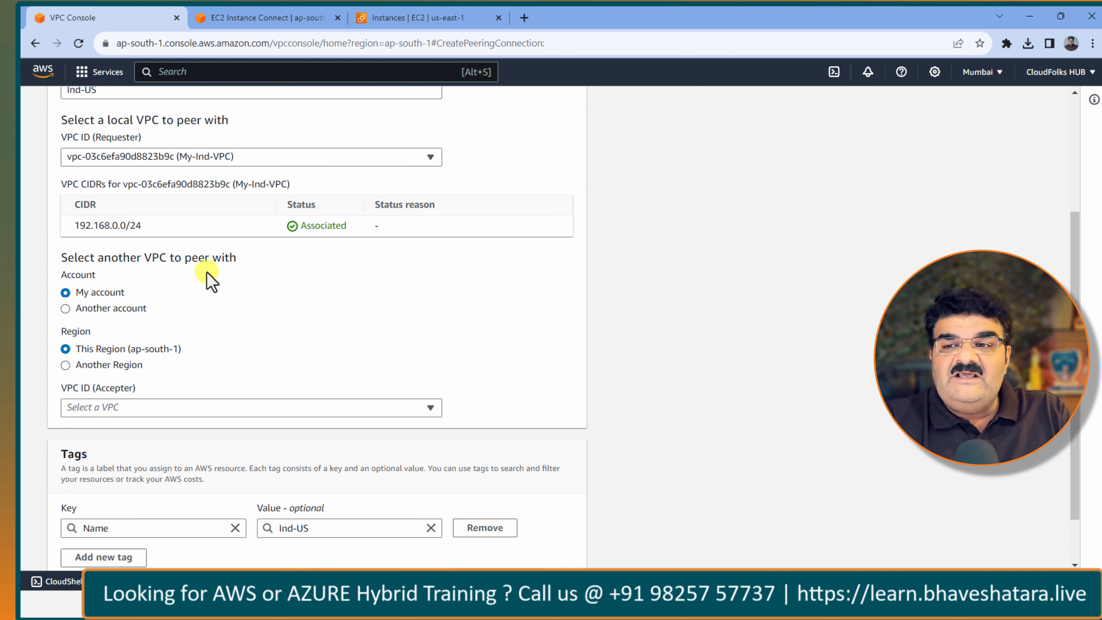
{"action": "left_click", "coordinate": [114, 368]}
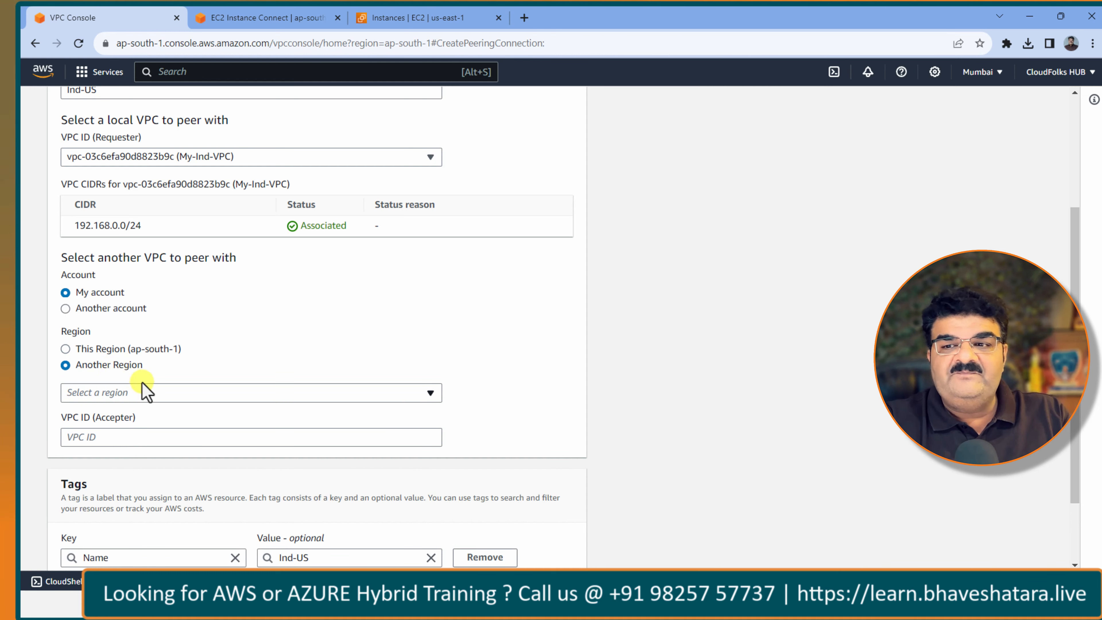
{"action": "left_click", "coordinate": [156, 393]}
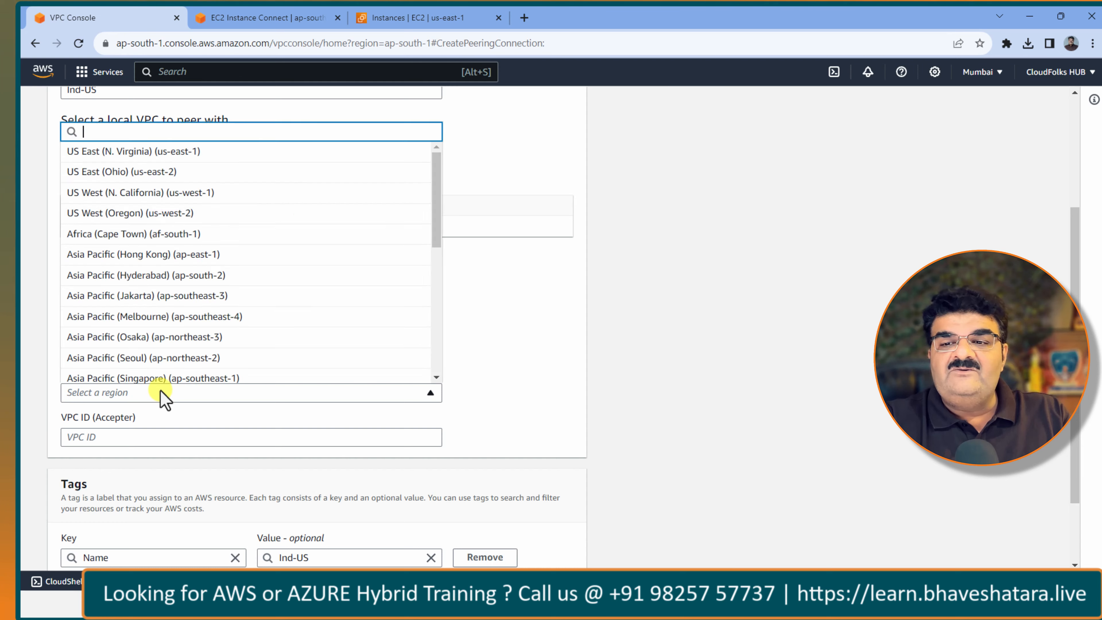
{"action": "left_click", "coordinate": [191, 153]}
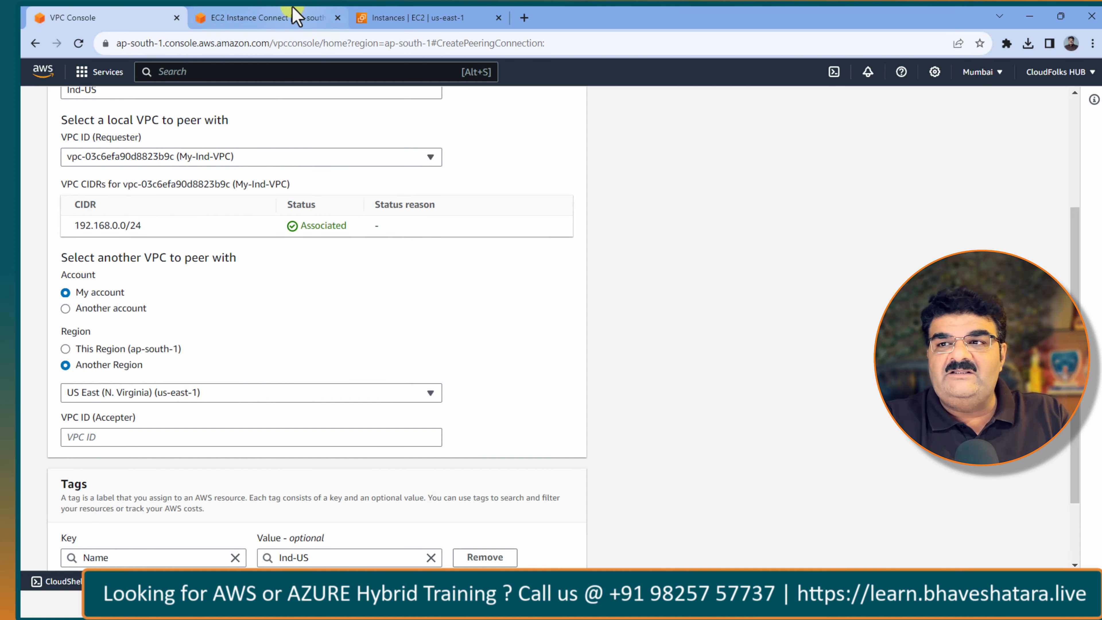
{"action": "left_click", "coordinate": [290, 18]}
{"action": "left_click", "coordinate": [419, 18]}
{"action": "left_click", "coordinate": [985, 70]}
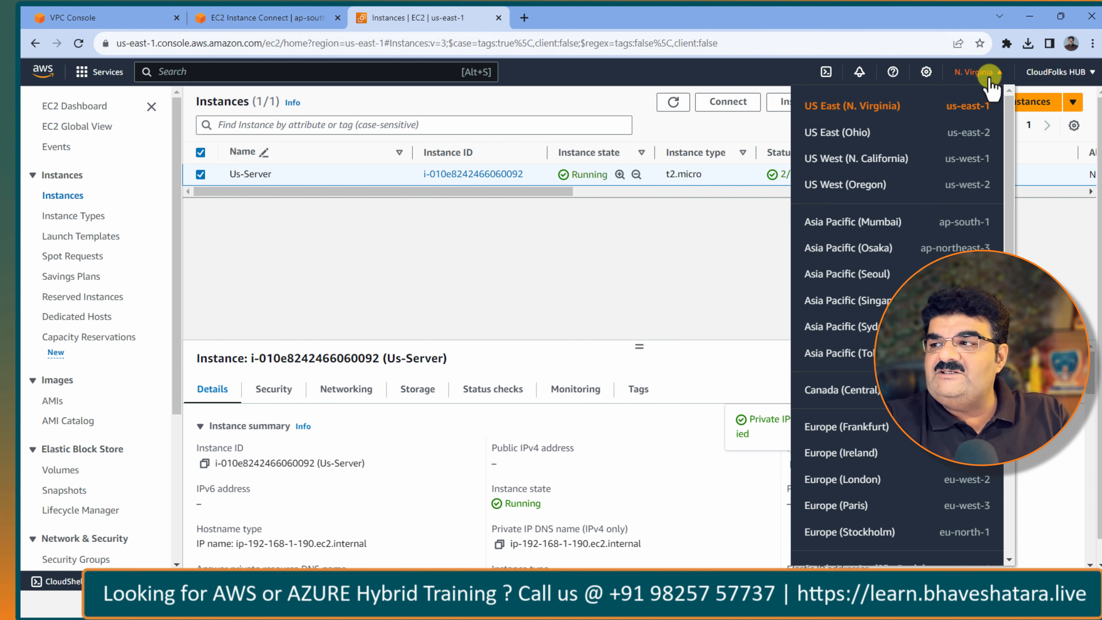
{"action": "left_click", "coordinate": [89, 18]}
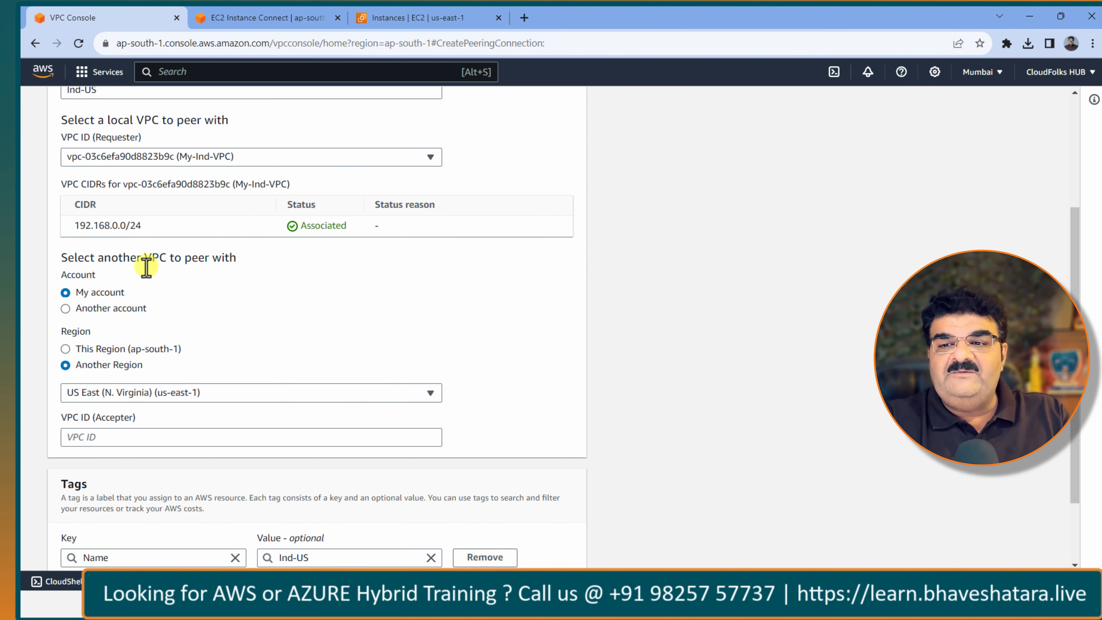
Step: Open the VPC service for N. Virginia in a new browser tab to look up the accepter VPC ID
{"action": "left_click", "coordinate": [178, 438]}
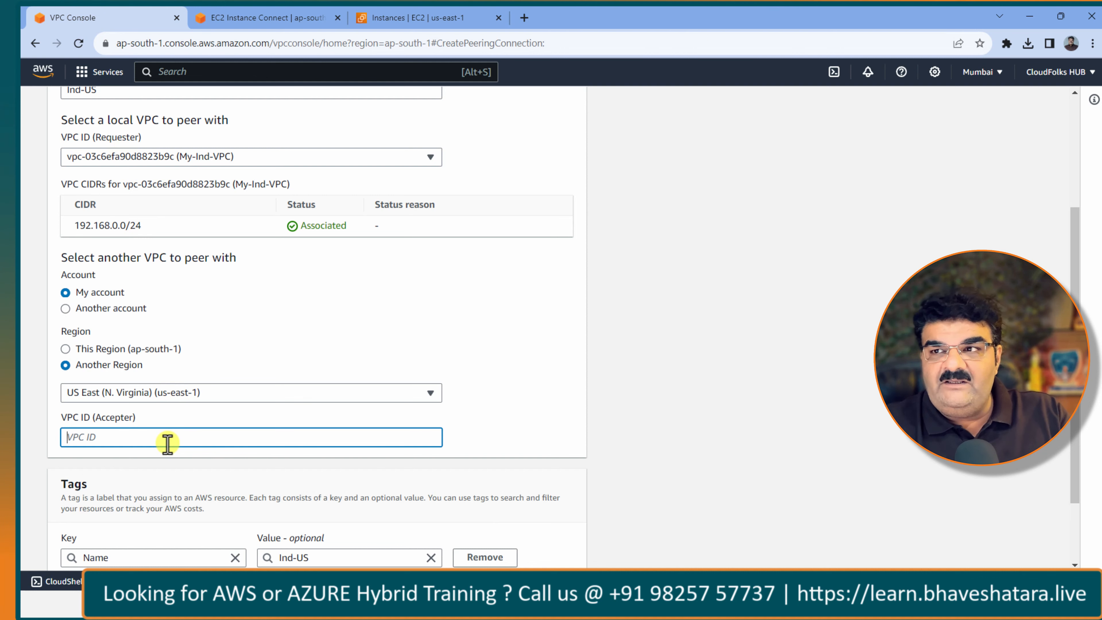
{"action": "left_click", "coordinate": [430, 17]}
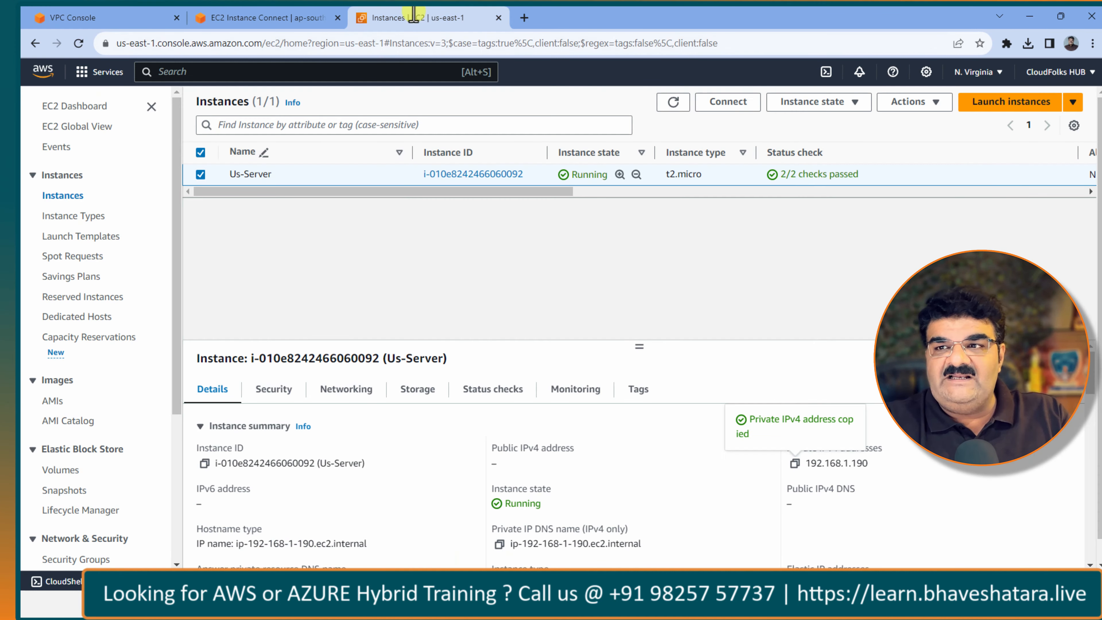
{"action": "left_click", "coordinate": [253, 72]}
{"action": "type", "text": "vpc"}
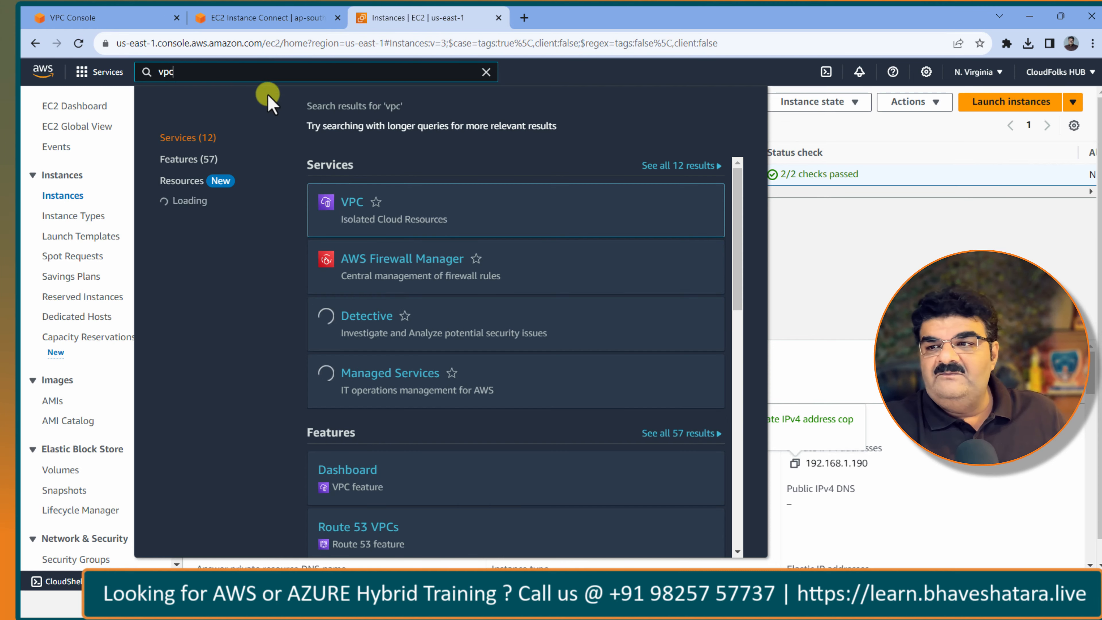
{"action": "right_click", "coordinate": [353, 203]}
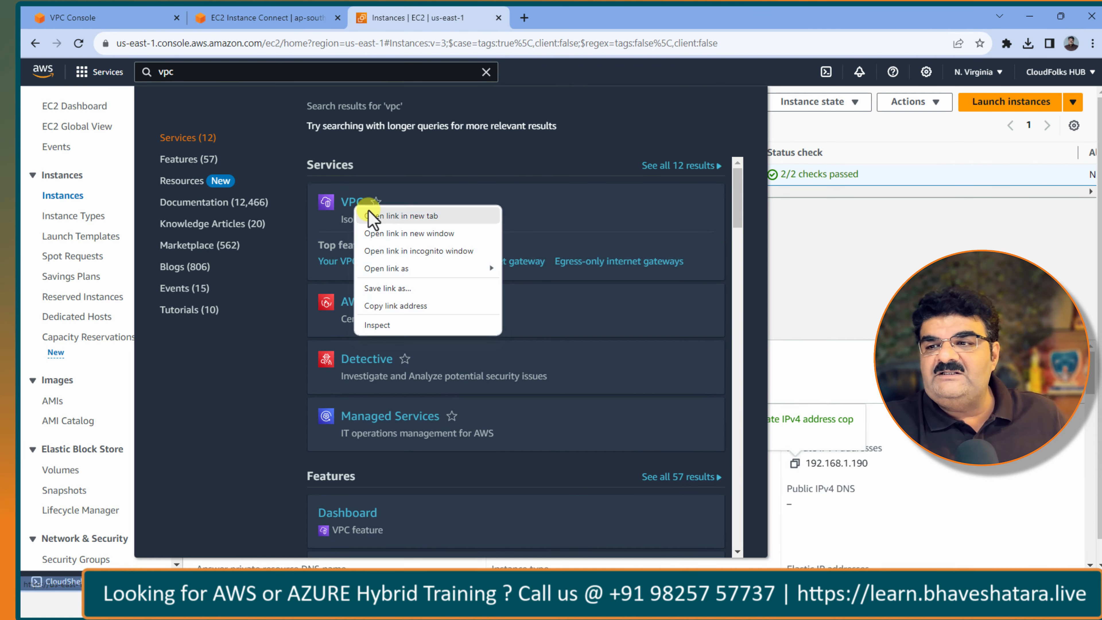
{"action": "left_click", "coordinate": [393, 214]}
{"action": "left_click", "coordinate": [558, 19]}
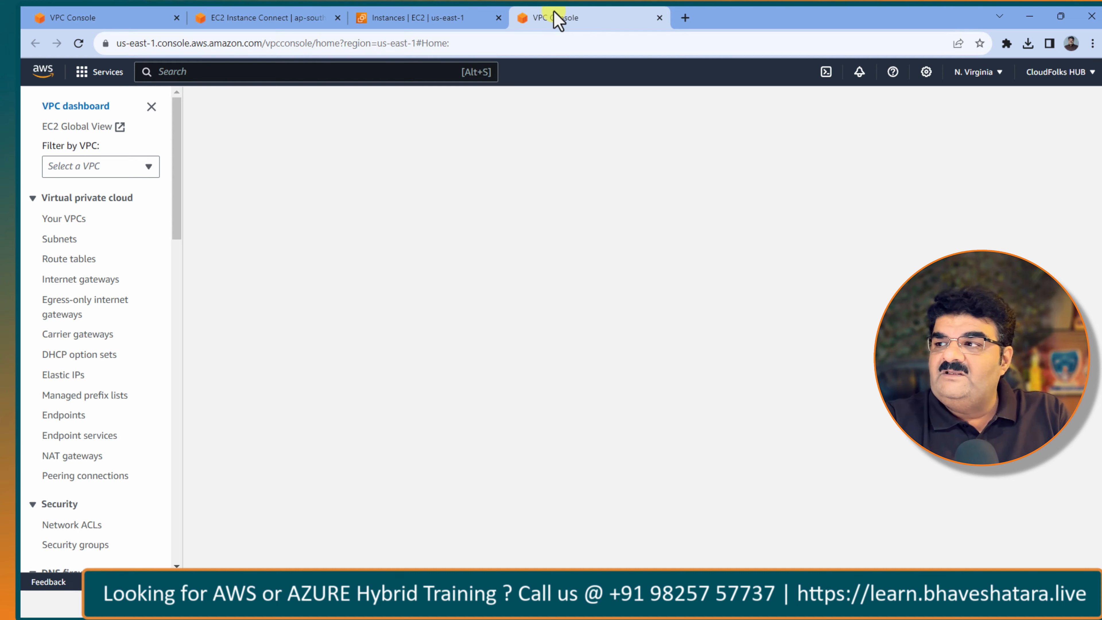
Step: Copy the VPC ID of My-US-Vpc and return to the peering connection form
{"action": "left_click", "coordinate": [60, 219]}
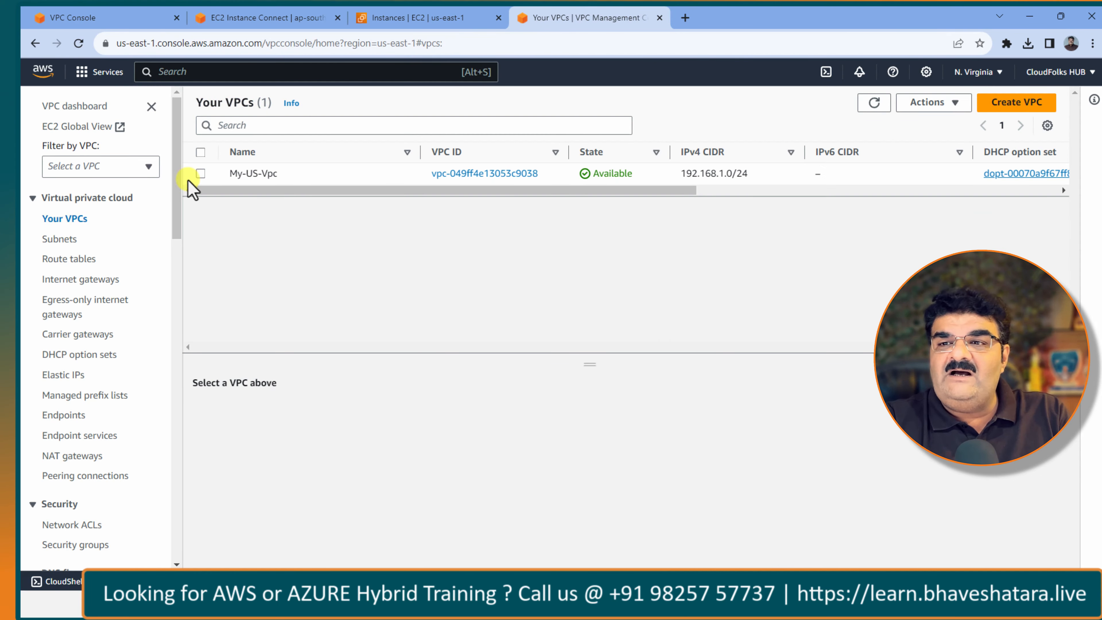
{"action": "left_click", "coordinate": [201, 174]}
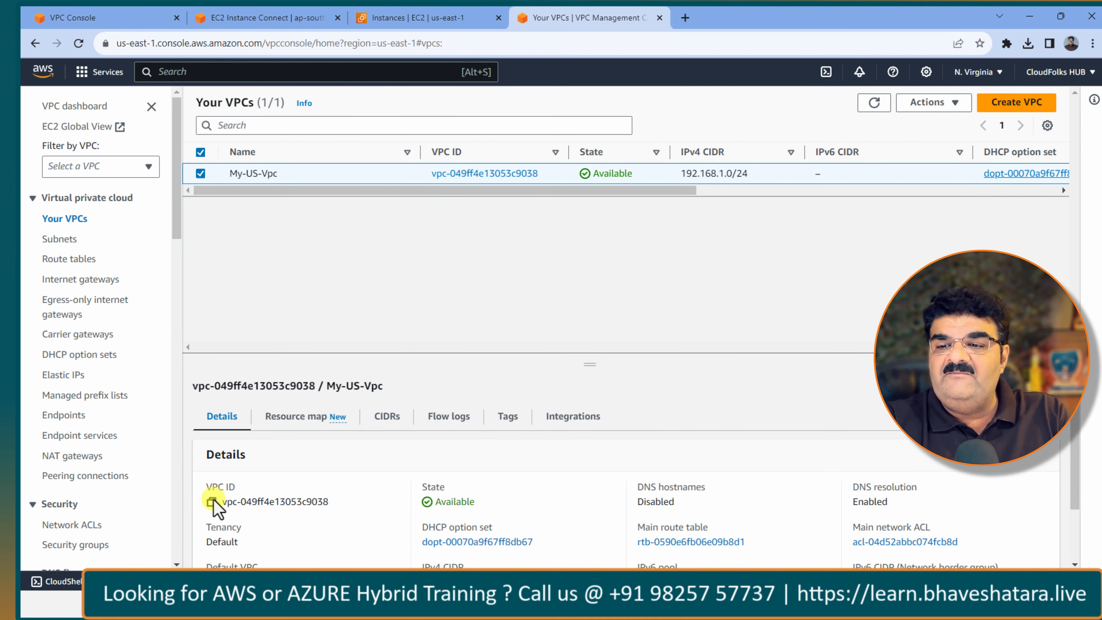
{"action": "left_click", "coordinate": [212, 503]}
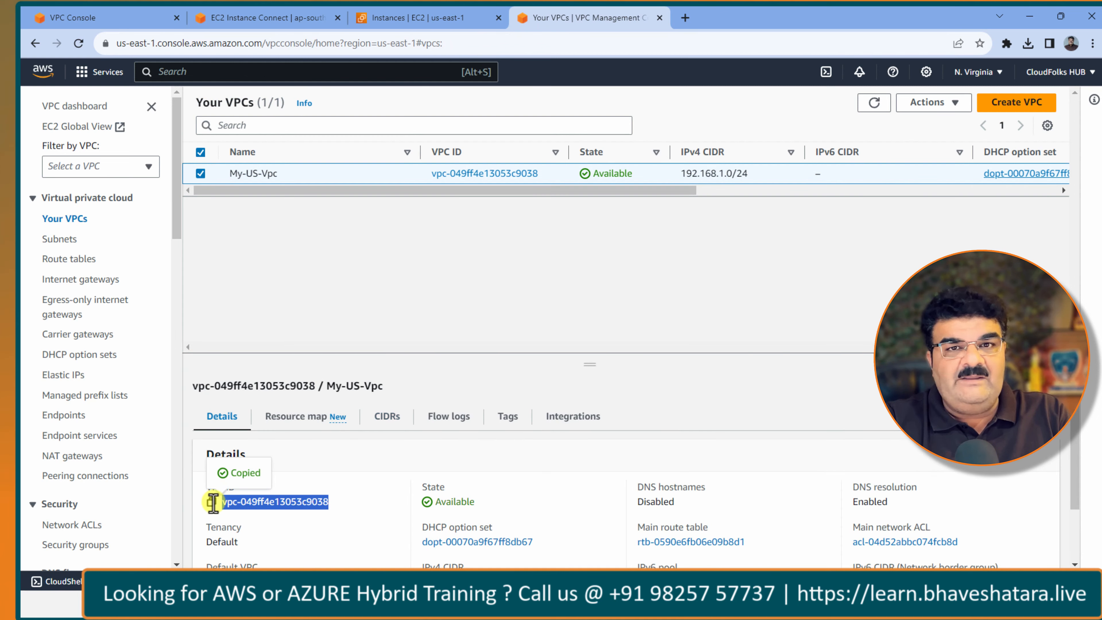
{"action": "left_click", "coordinate": [124, 22]}
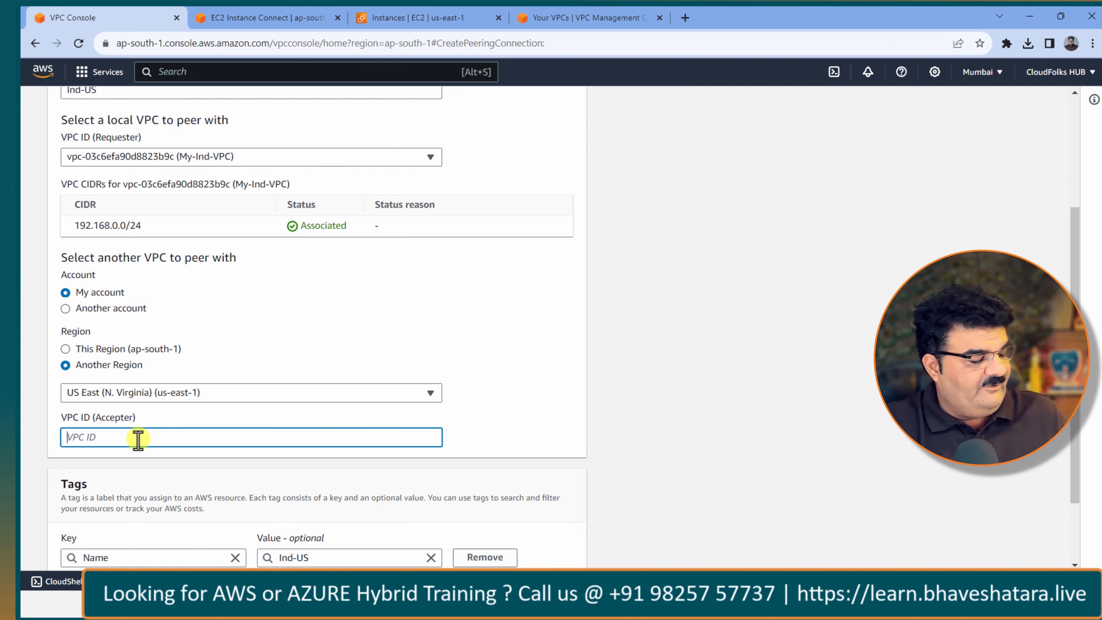
Step: Set the accepter VPC ID to vpc-049ff4e13053c9038 and create the Ind-US peering connection
{"action": "key", "text": "ctrl+v"}
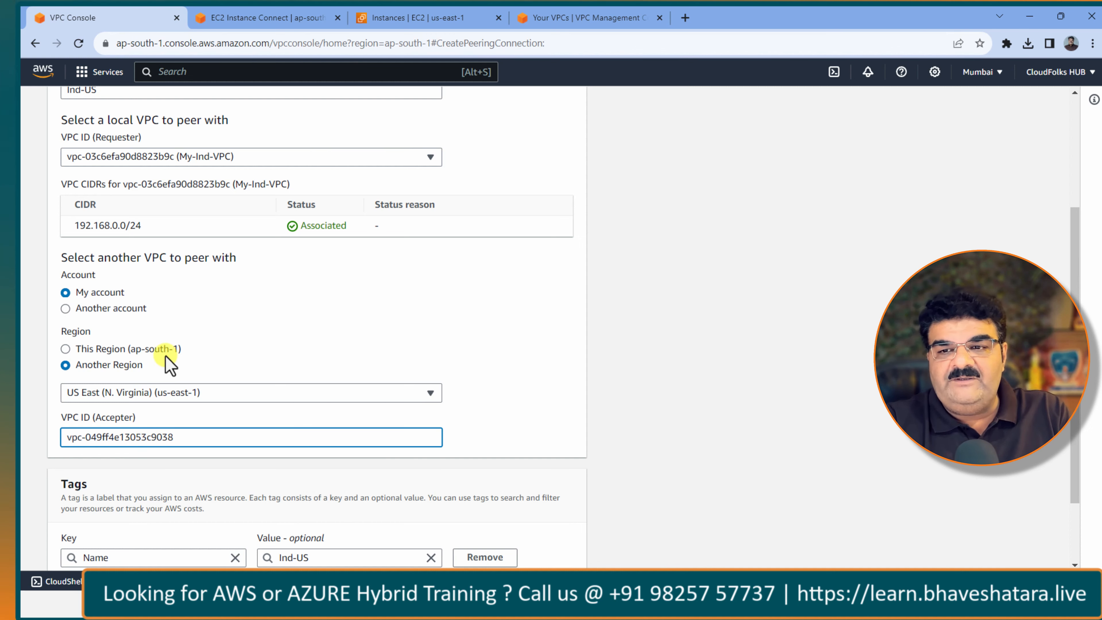
{"action": "scroll", "coordinate": [166, 359], "scroll_direction": "down", "scroll_amount": 2}
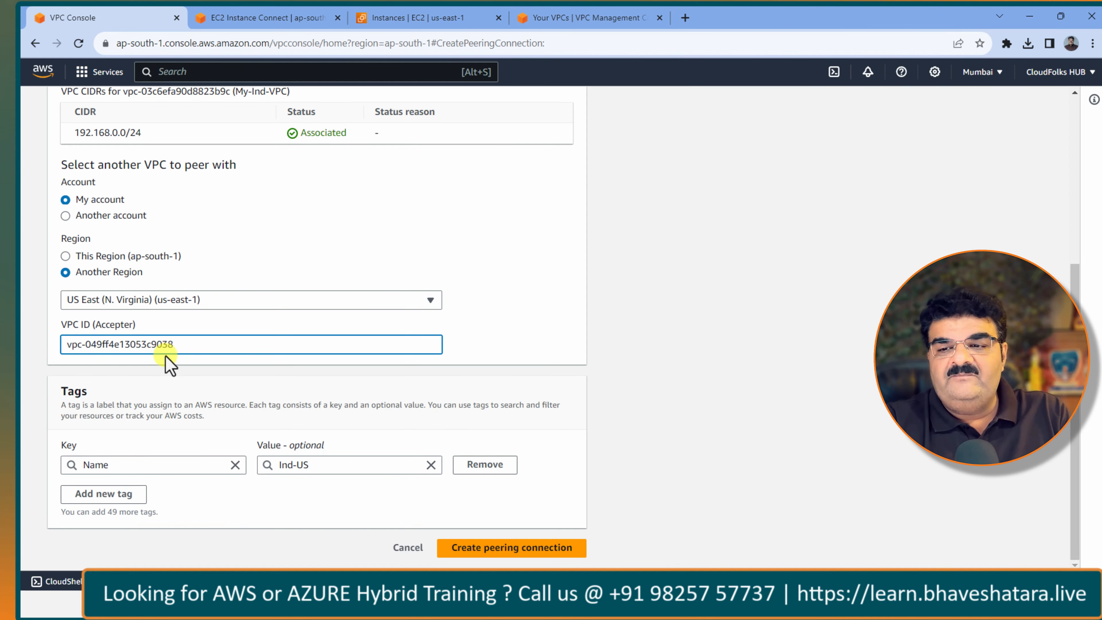
{"action": "left_click", "coordinate": [510, 550]}
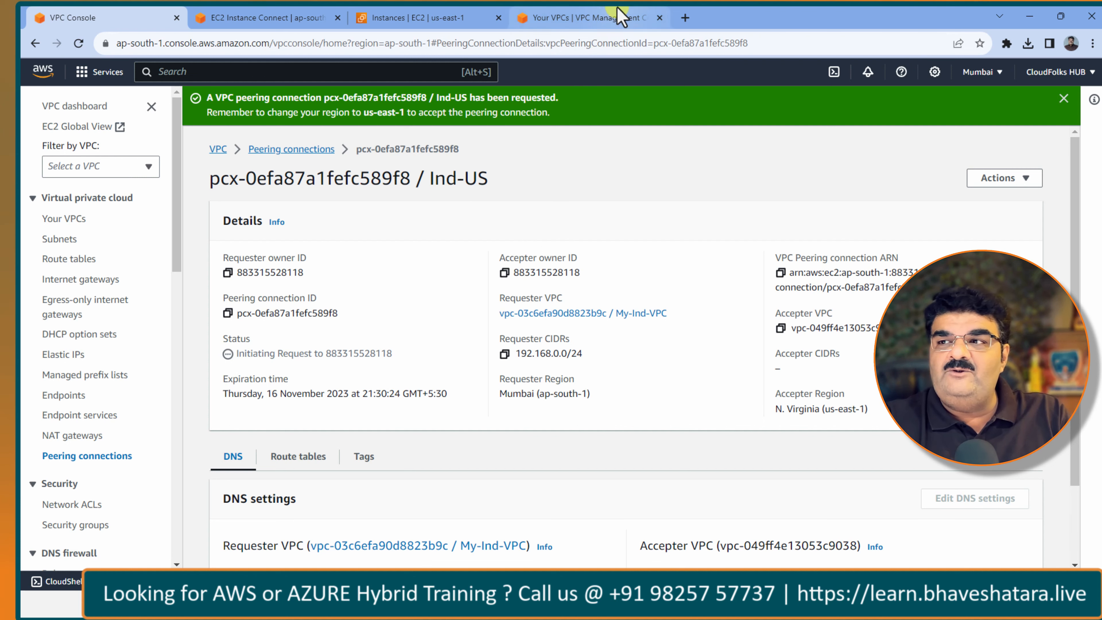
Step: Accept the pending VPC peering request for My-US-Vpc in the N. Virginia console
{"action": "left_click", "coordinate": [616, 18]}
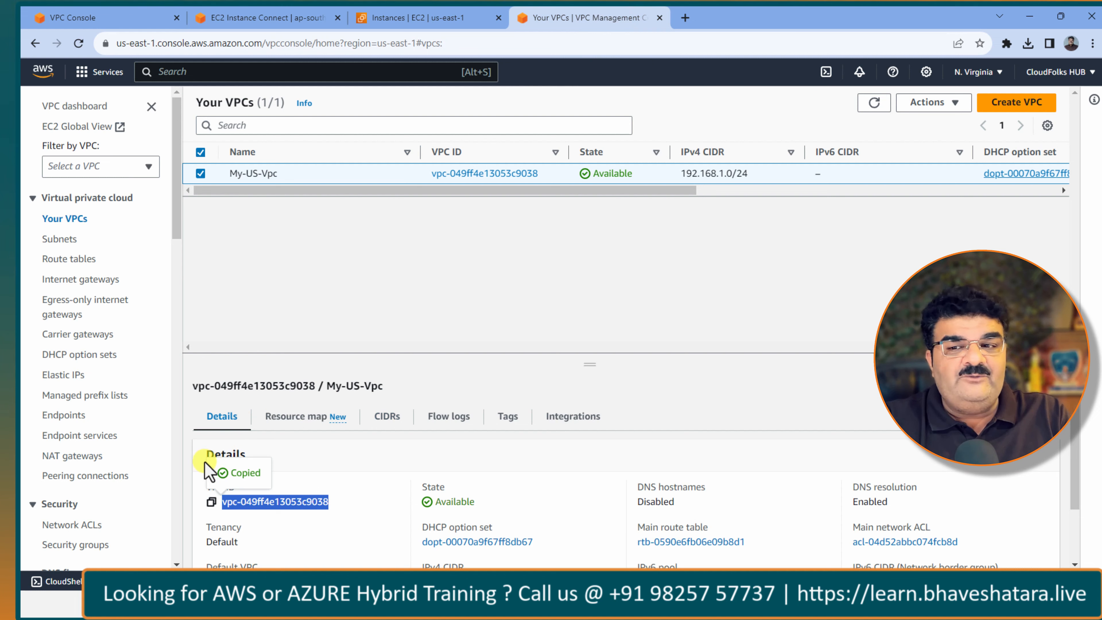
{"action": "left_click", "coordinate": [101, 480]}
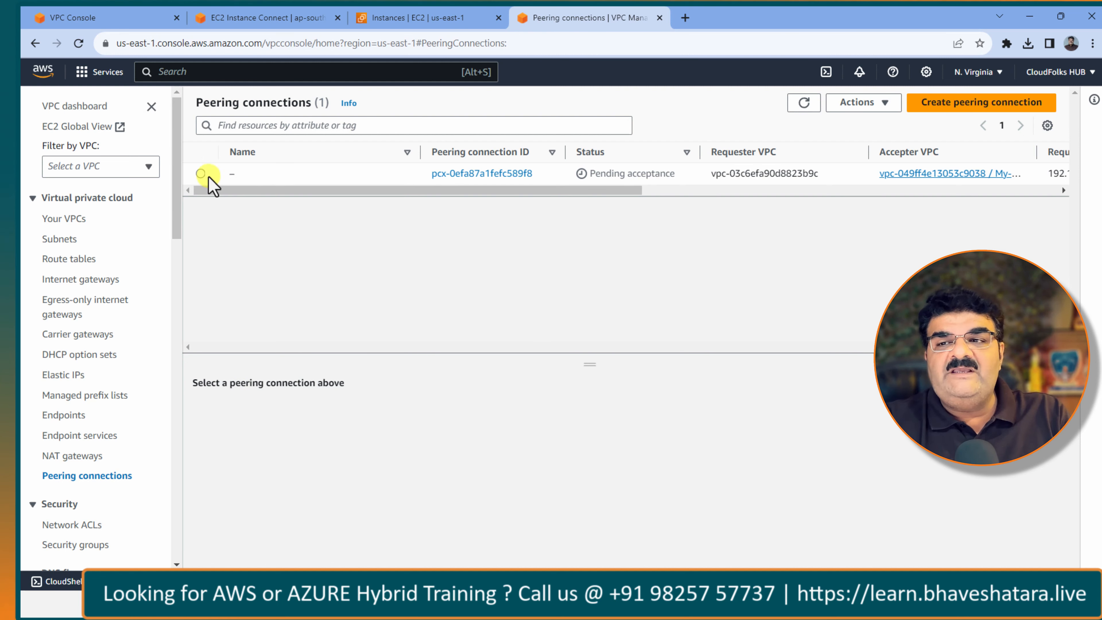
{"action": "left_click", "coordinate": [201, 174]}
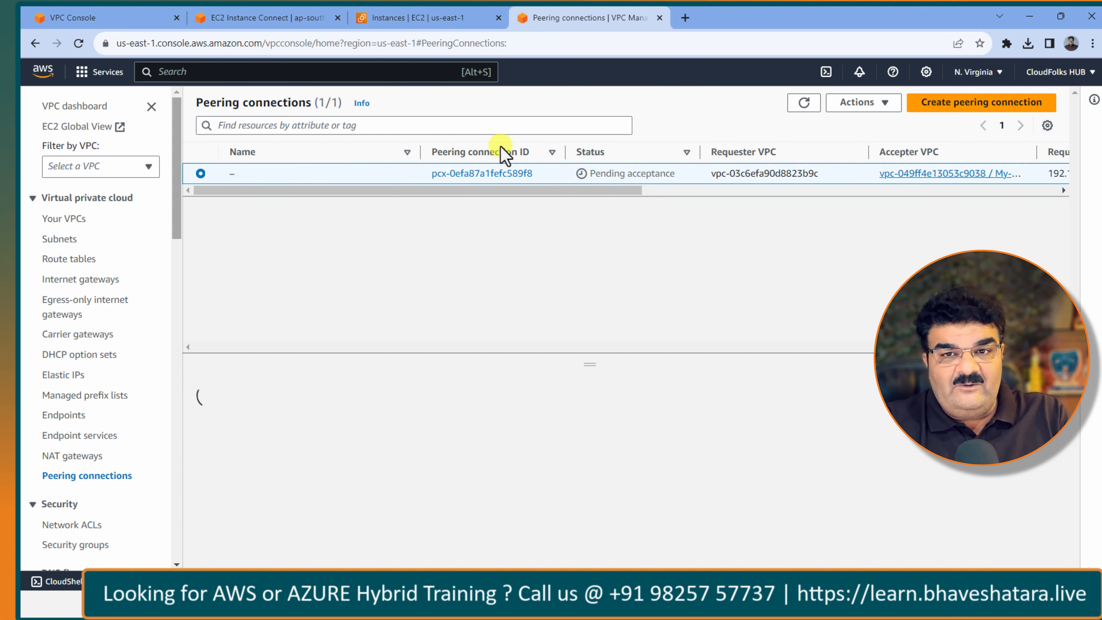
{"action": "left_click", "coordinate": [861, 103]}
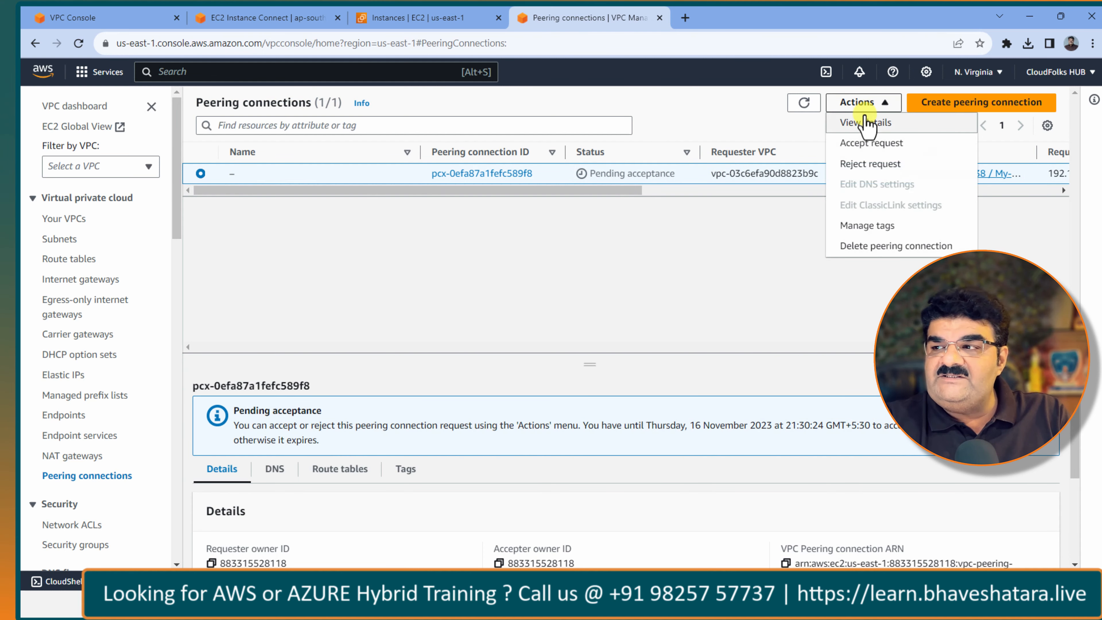
{"action": "left_click", "coordinate": [865, 146]}
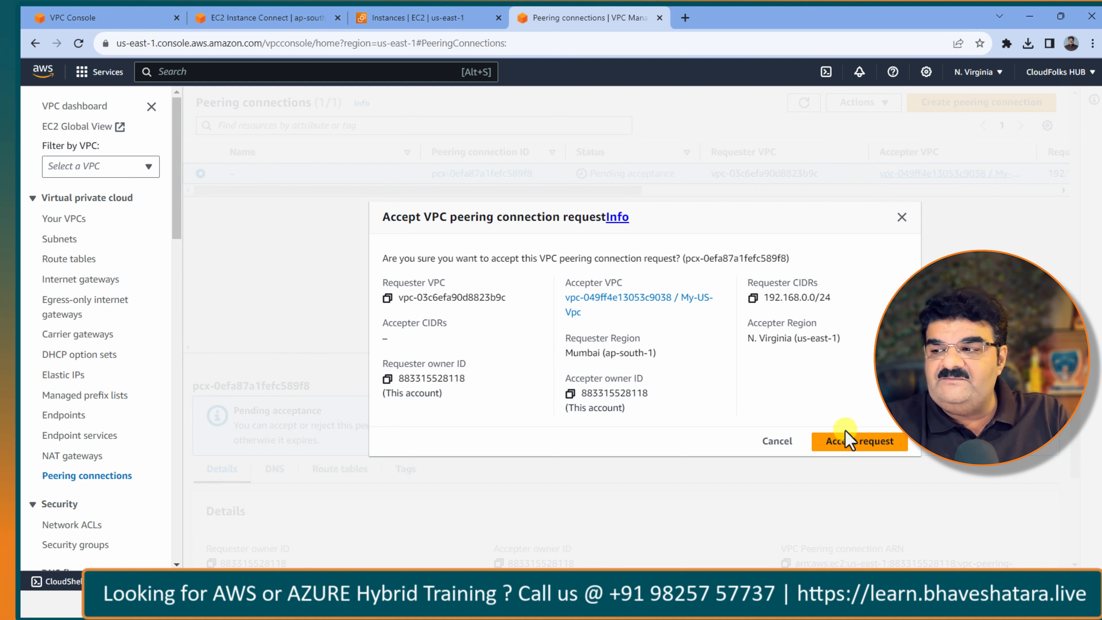
{"action": "left_click", "coordinate": [844, 444]}
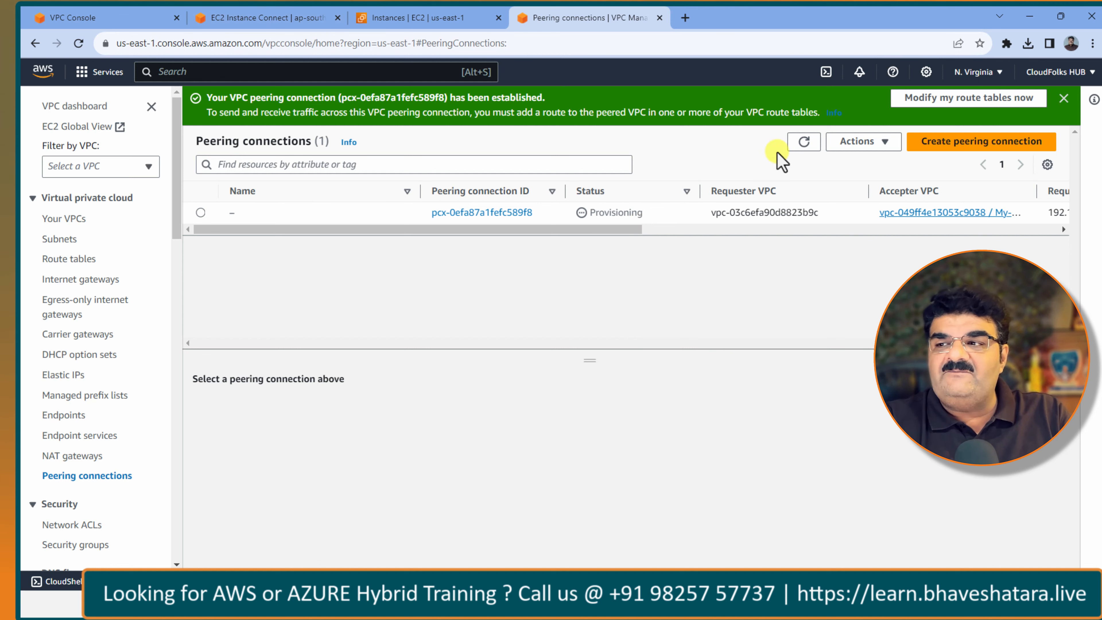
Step: Refresh the peering connection's status in N. Virginia and check it in the Mumbai peering connections list
{"action": "left_click", "coordinate": [804, 142]}
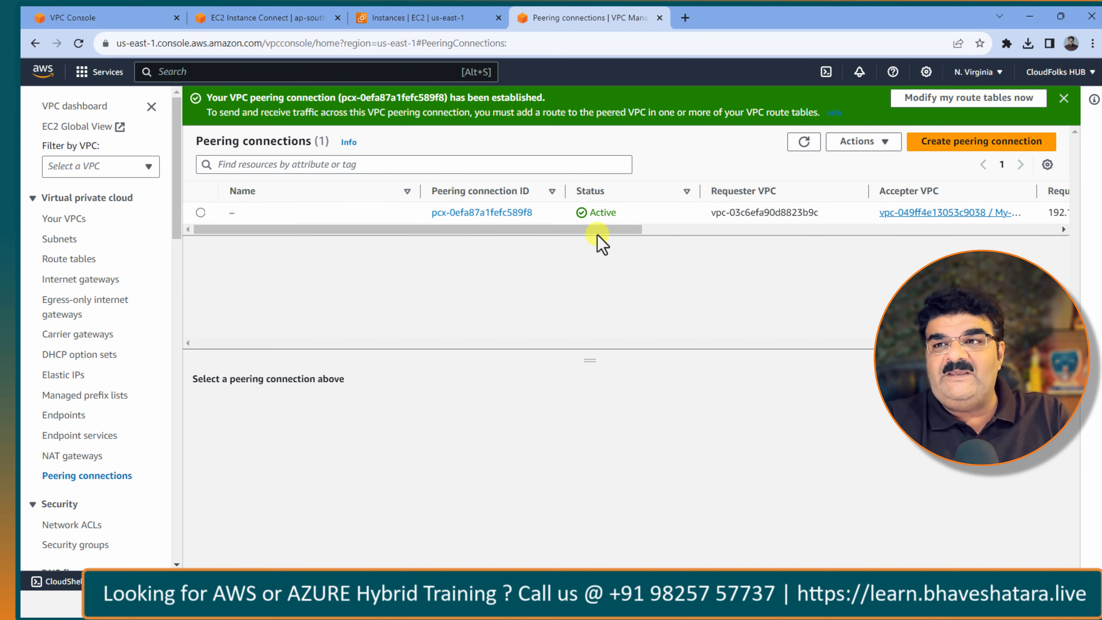
{"action": "left_click", "coordinate": [204, 18]}
{"action": "left_click", "coordinate": [107, 17]}
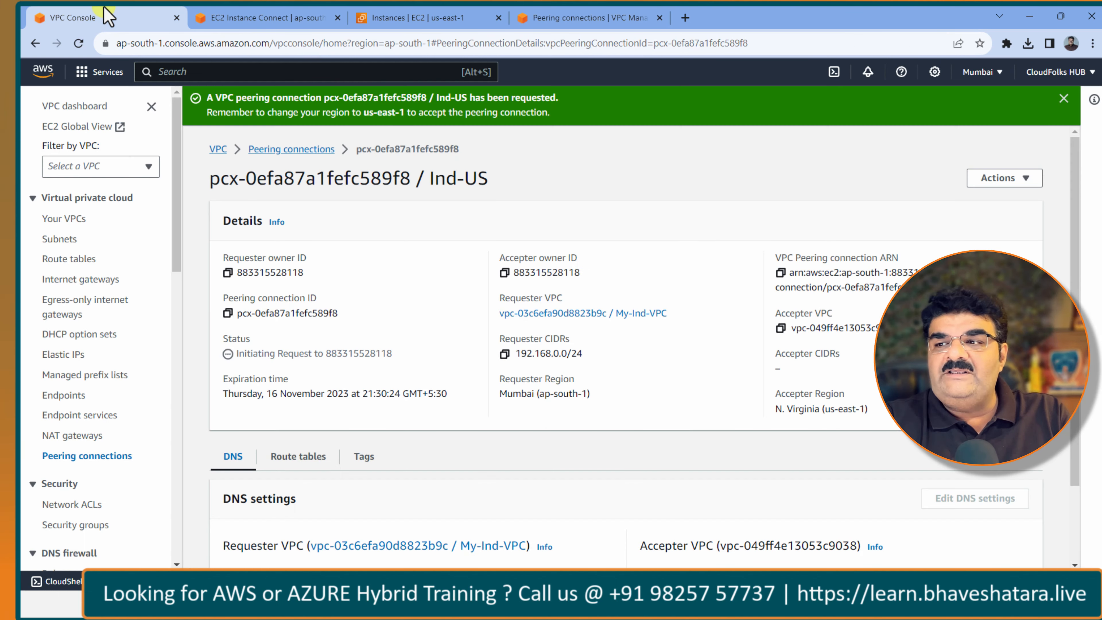
{"action": "left_click", "coordinate": [73, 456]}
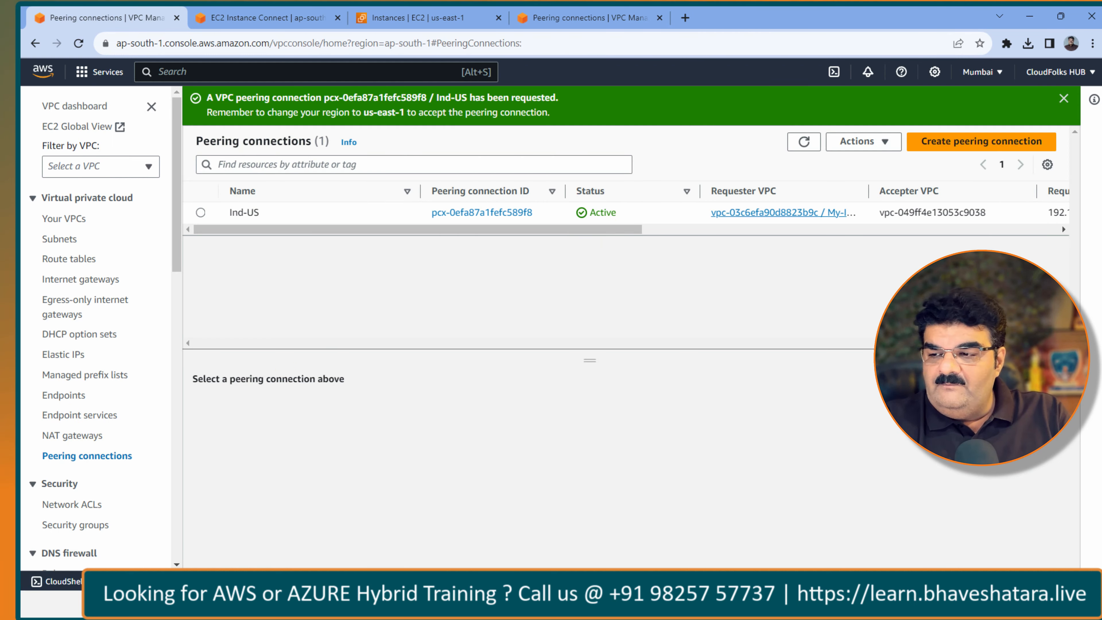
Step: Review the peering diagram on the whiteboard, then stop the running ping on Ind-Server and ping 192.168.1.190 again
{"action": "left_click", "coordinate": [652, 603]}
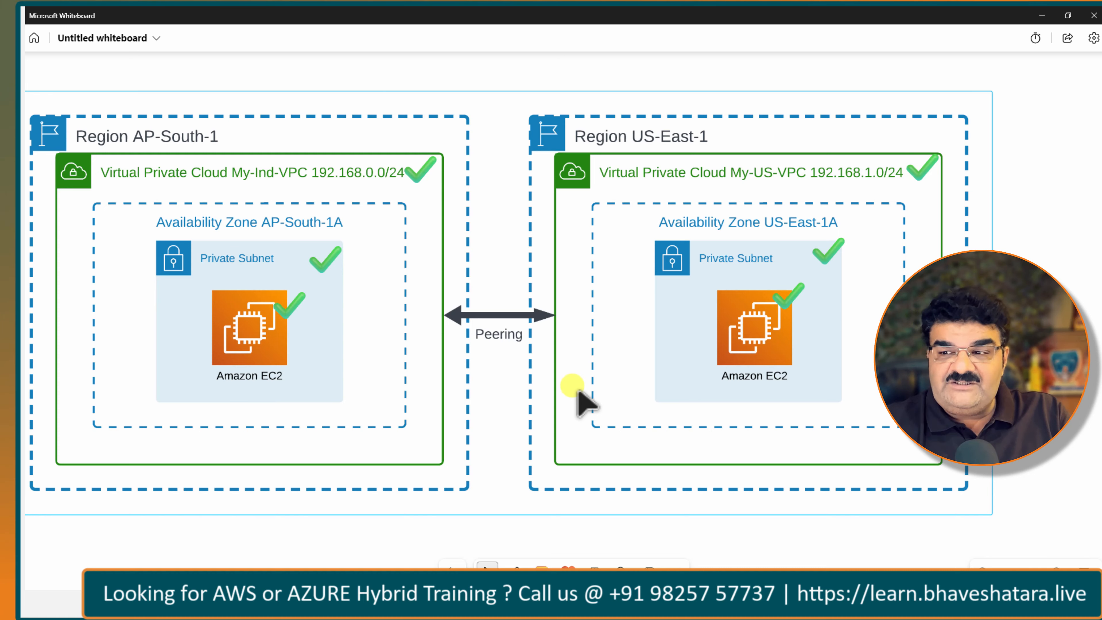
{"action": "left_click", "coordinate": [630, 604]}
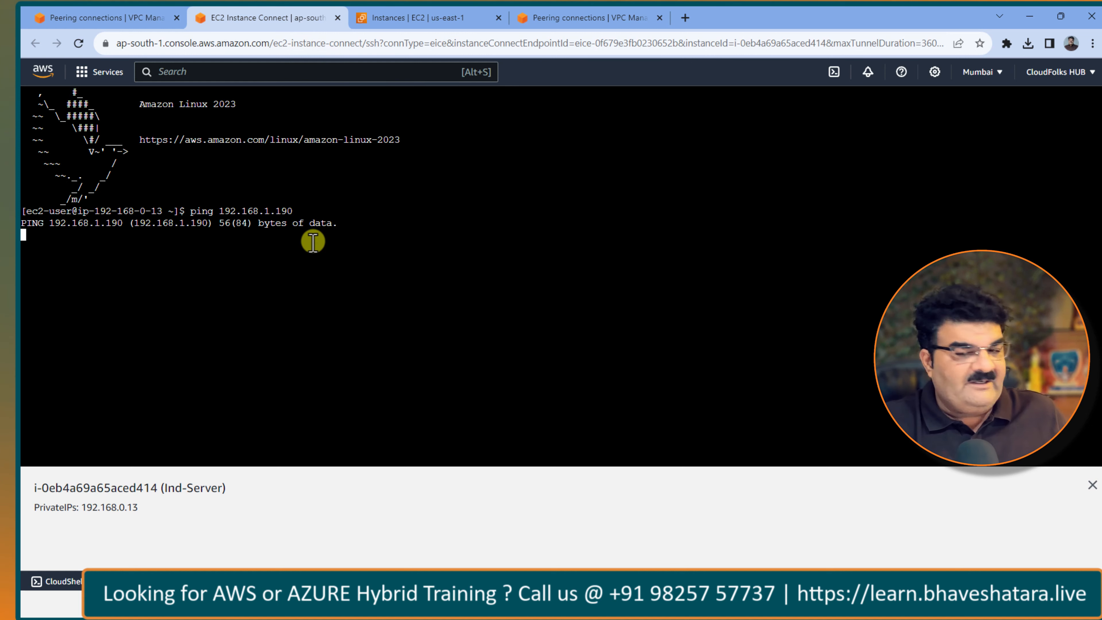
{"action": "key", "text": "ctrl+c"}
{"action": "key", "text": "Up"}
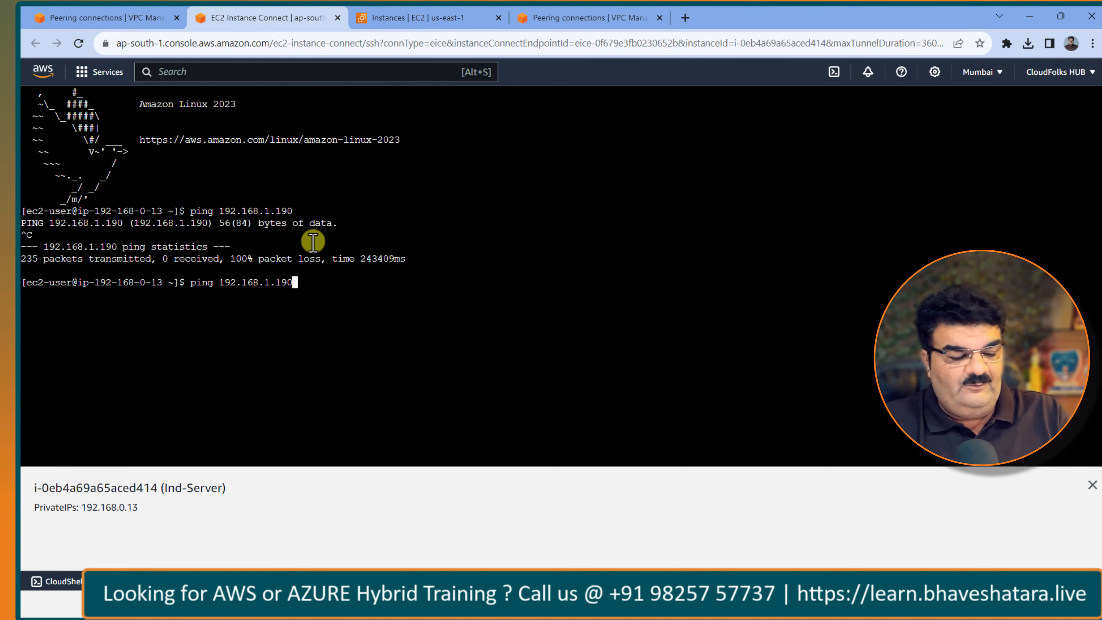
{"action": "key", "text": "Return"}
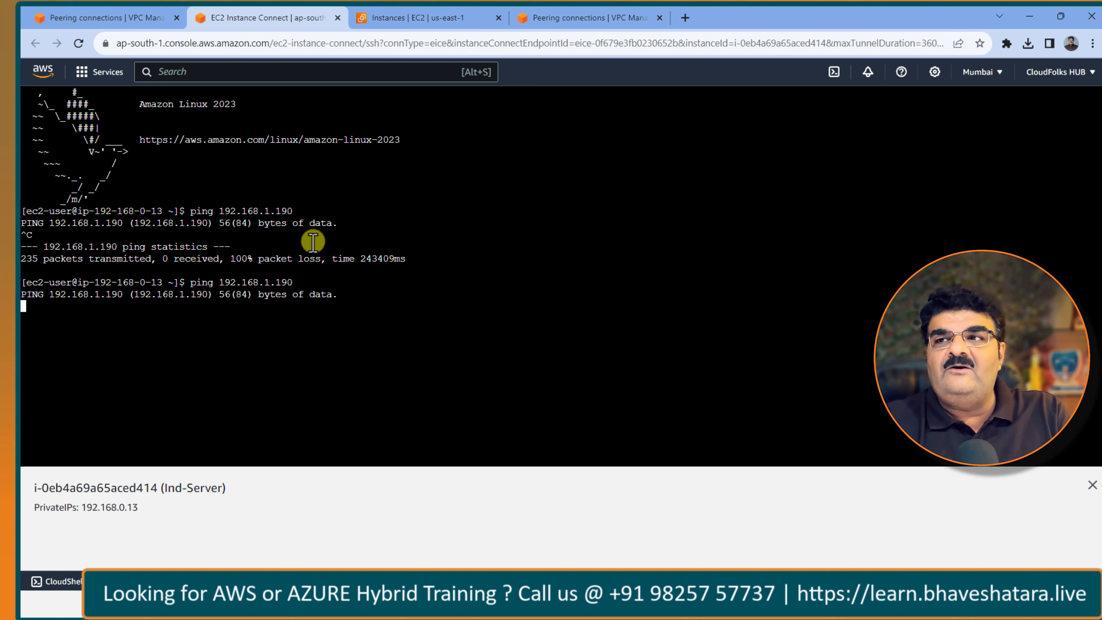
{"action": "left_click", "coordinate": [94, 17]}
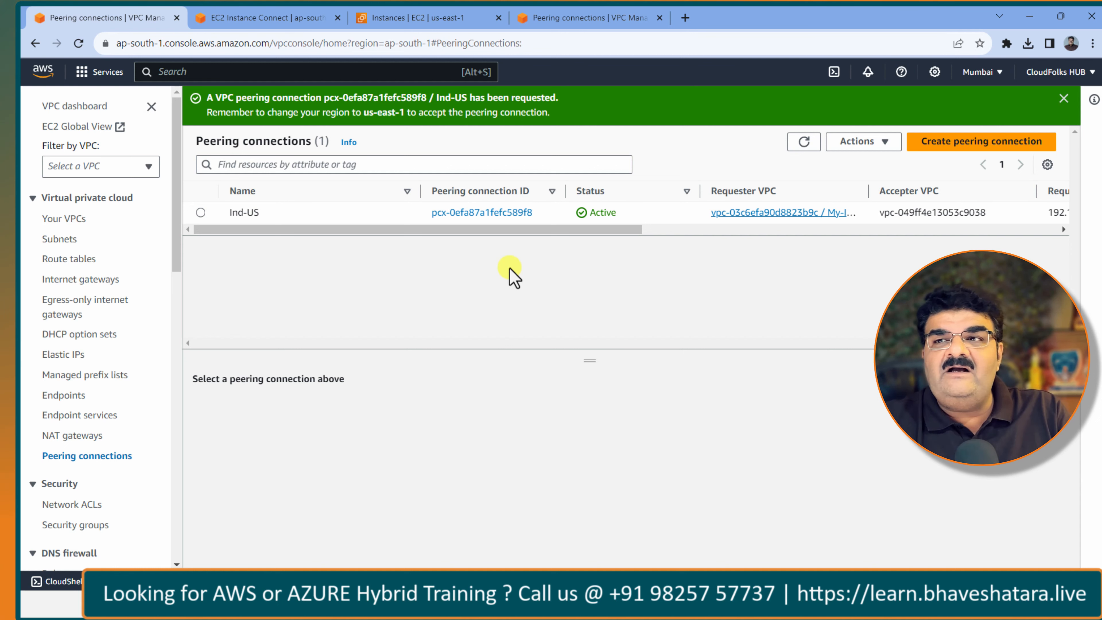
{"action": "left_click", "coordinate": [410, 19]}
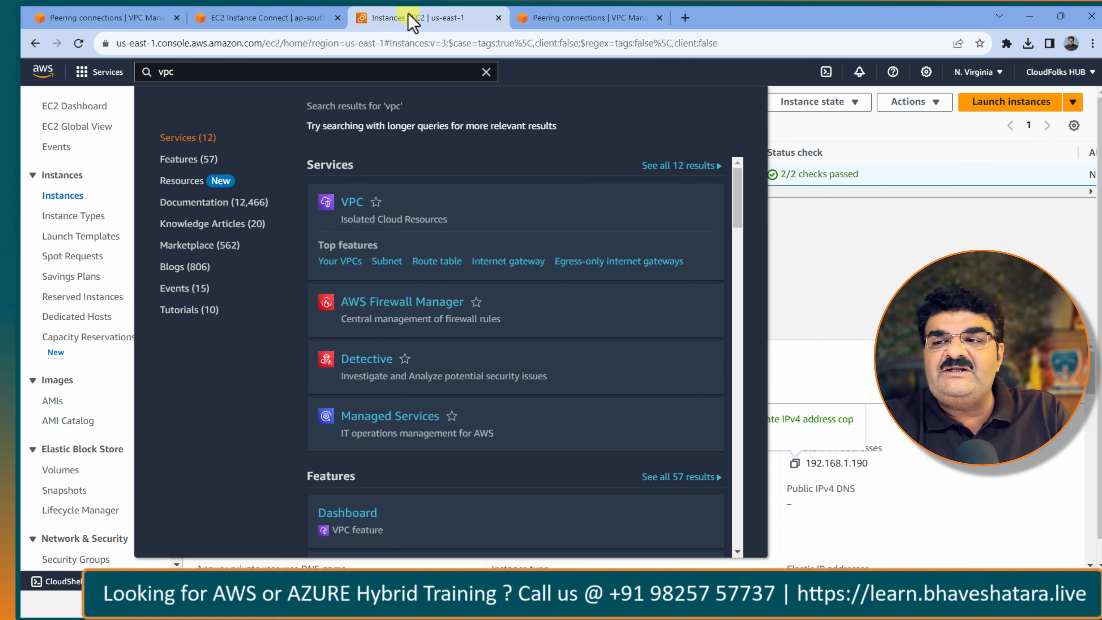
{"action": "left_click", "coordinate": [817, 243]}
{"action": "left_click", "coordinate": [269, 24]}
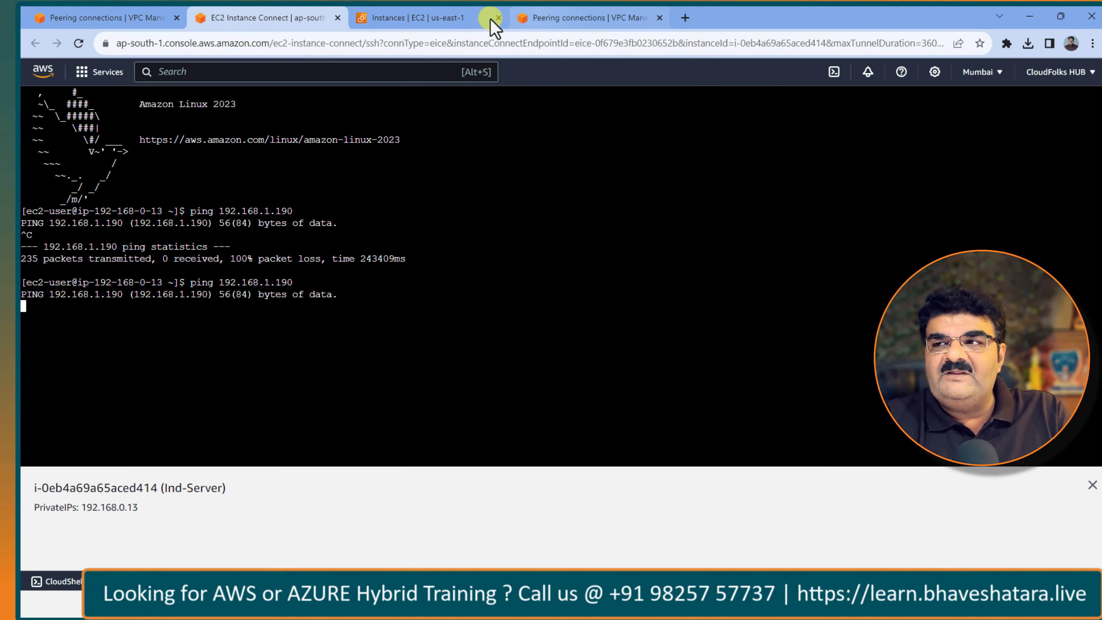
{"action": "left_click", "coordinate": [558, 20]}
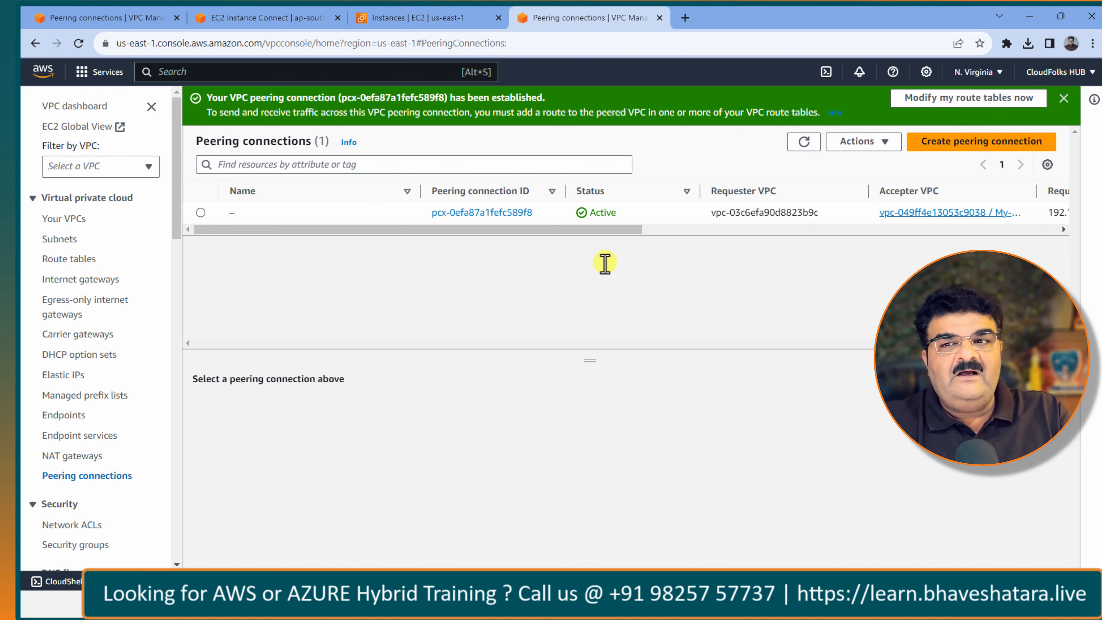
Step: Open the routes of My-Ind-VPC's main route table in the Mumbai console for editing and add a blank route
{"action": "left_click", "coordinate": [125, 21]}
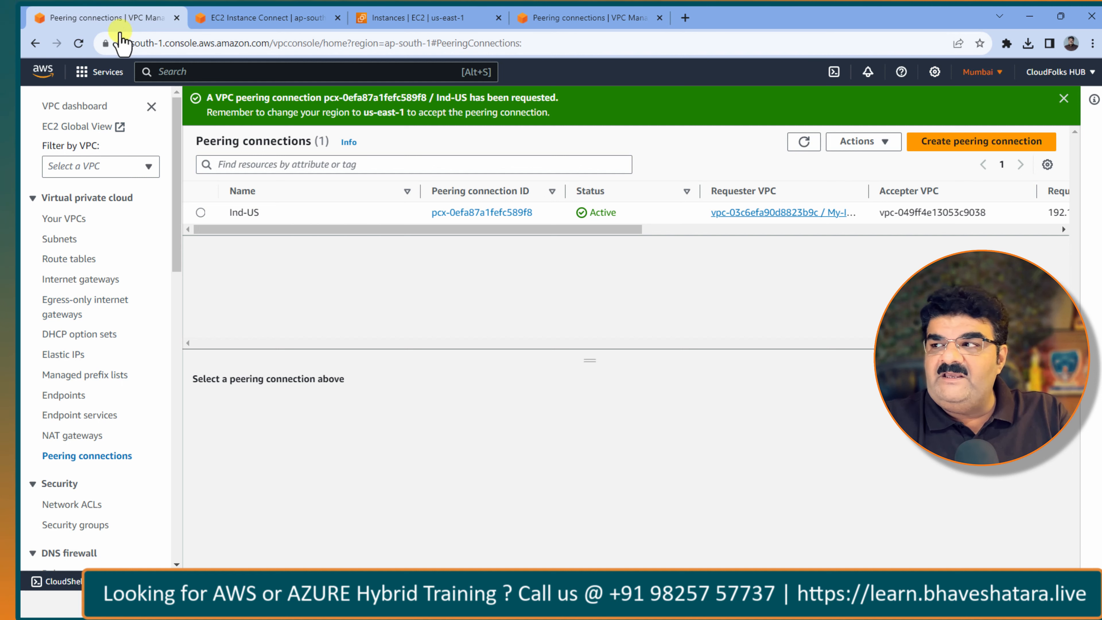
{"action": "left_click", "coordinate": [81, 263]}
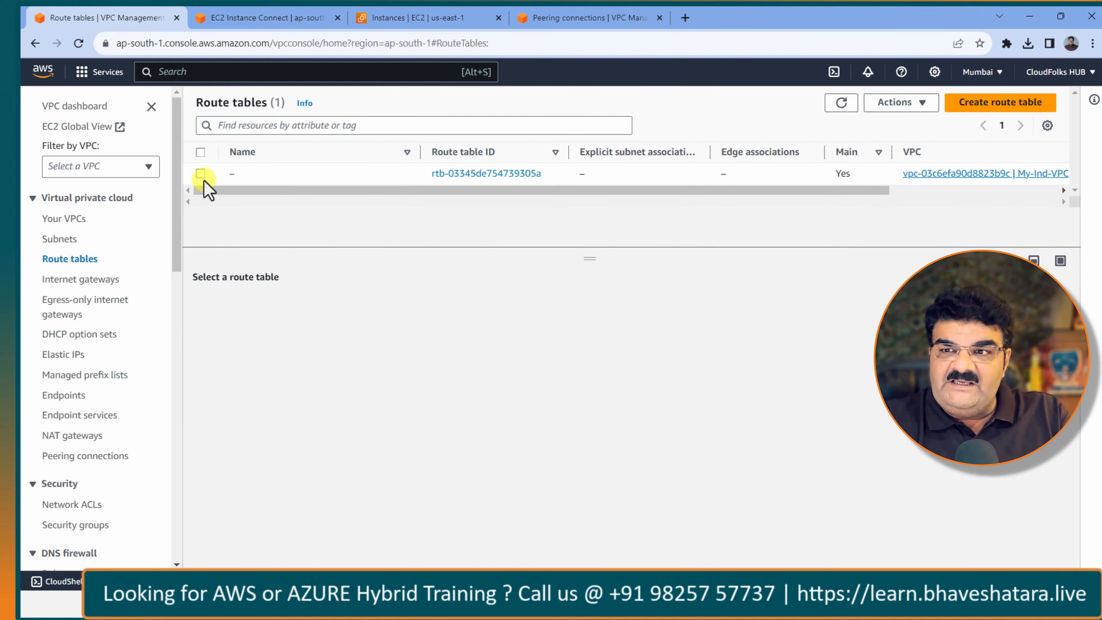
{"action": "left_click", "coordinate": [204, 179]}
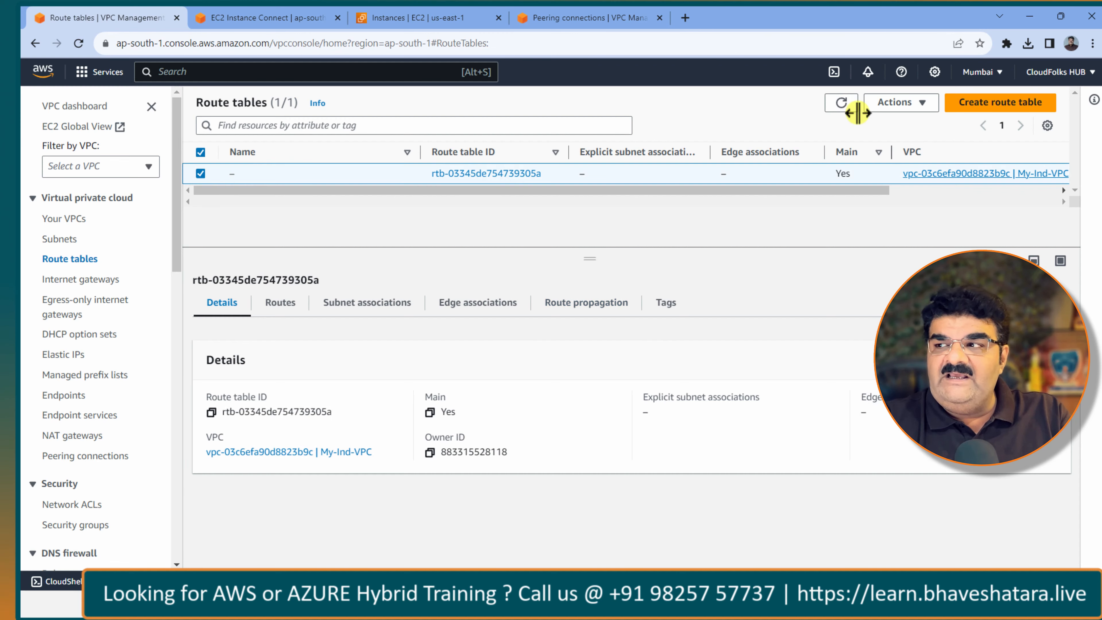
{"action": "left_click", "coordinate": [897, 103]}
{"action": "left_click", "coordinate": [285, 309]}
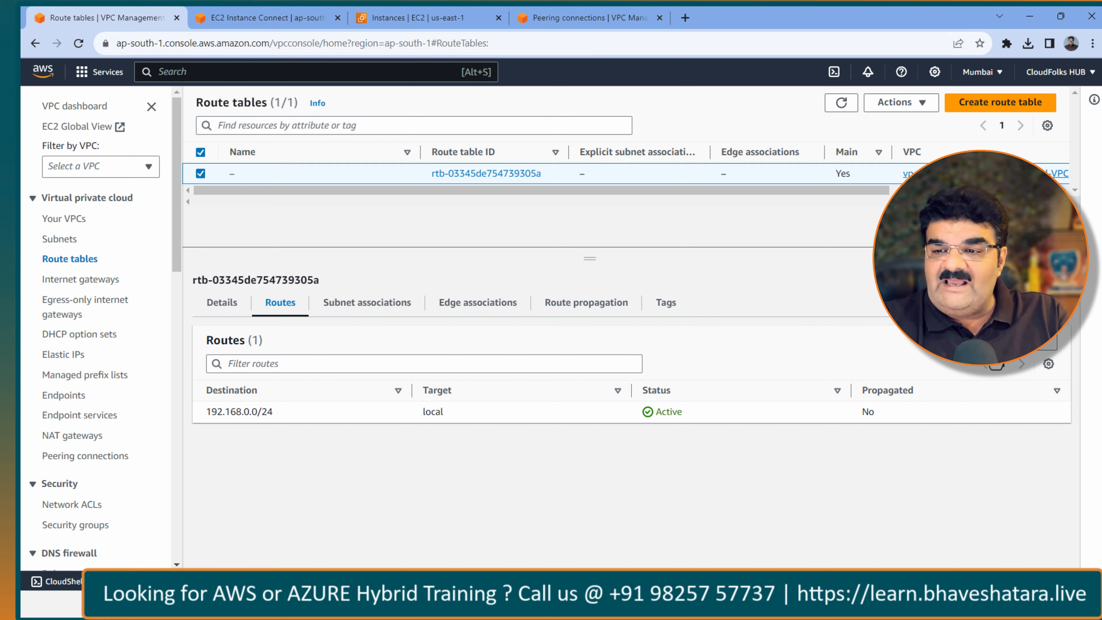
{"action": "left_click", "coordinate": [1033, 341]}
{"action": "left_click", "coordinate": [99, 290]}
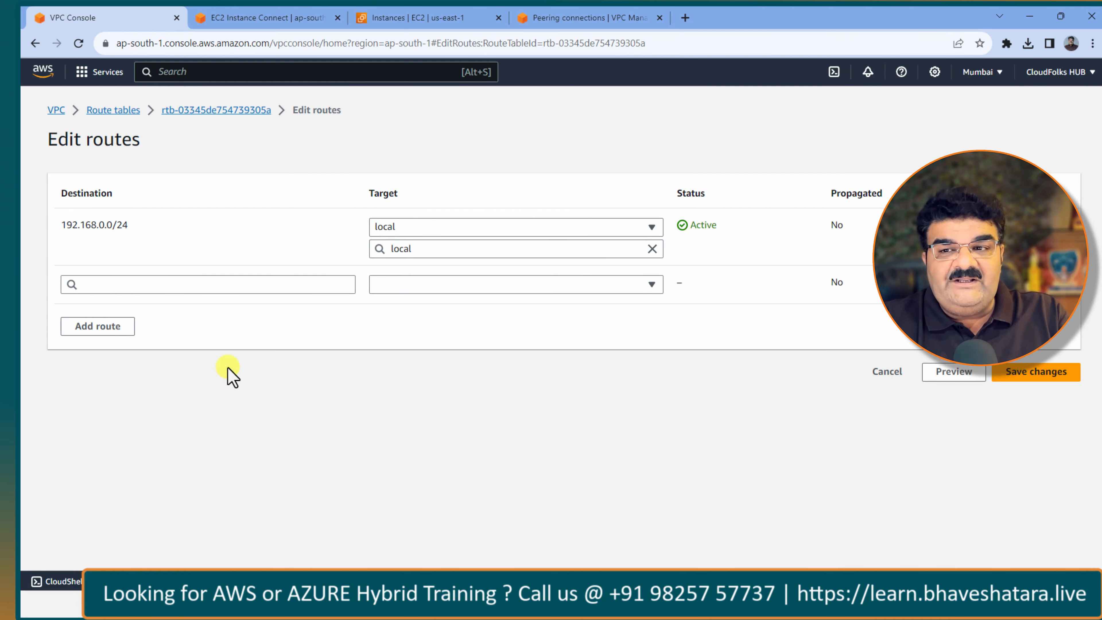
Step: Check My-US-VPC's address range on the whiteboard, then set the new Mumbai route's destination to 192.168.1.0/24
{"action": "left_click", "coordinate": [607, 604]}
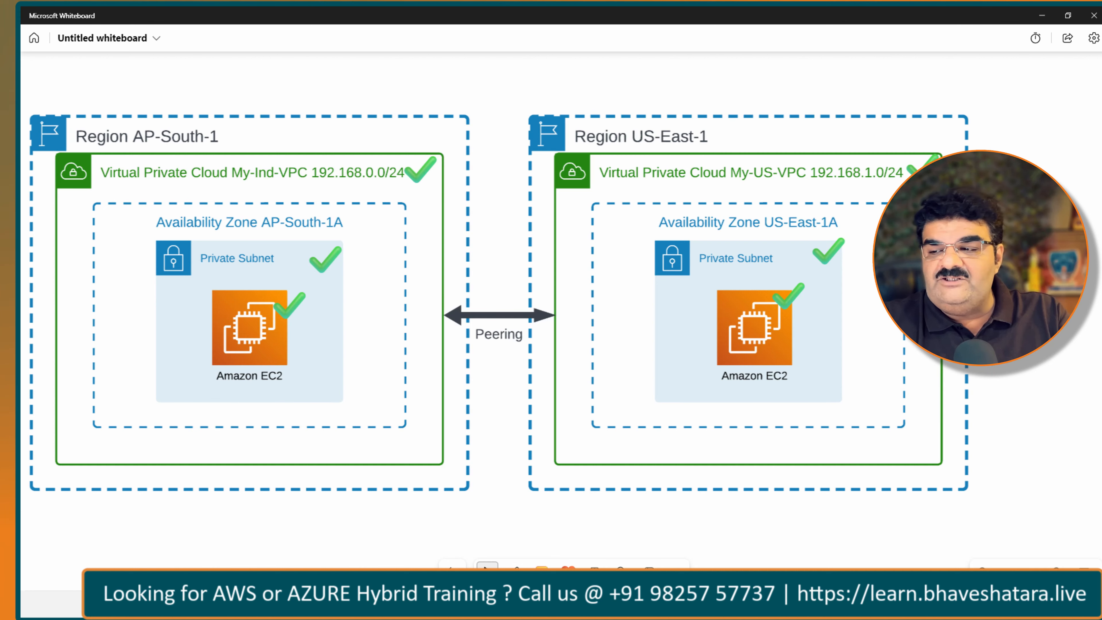
{"action": "left_click", "coordinate": [478, 605]}
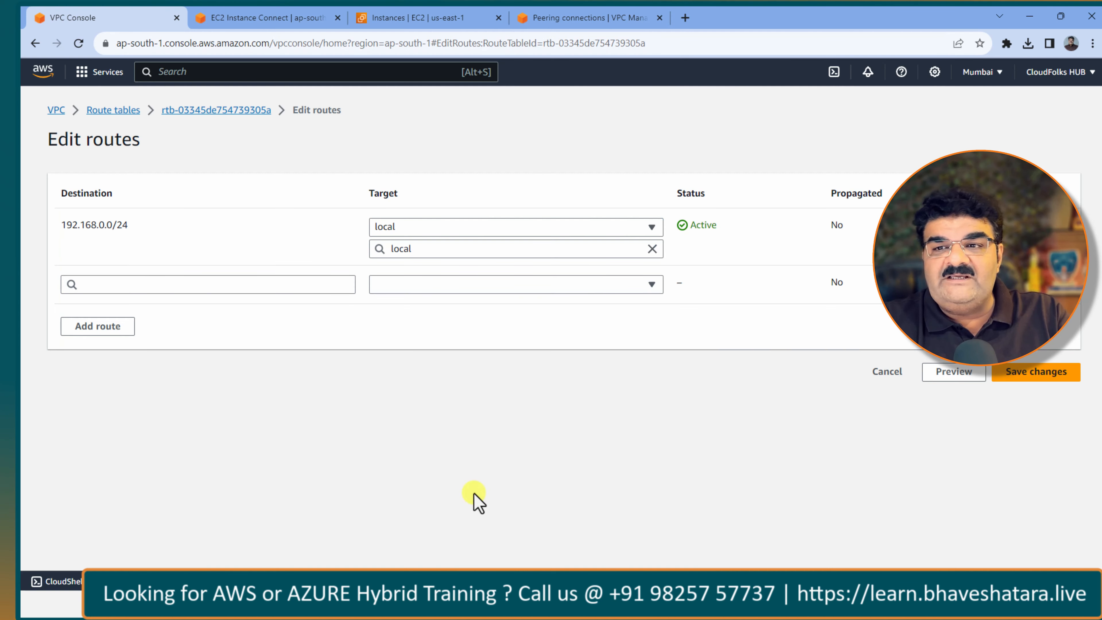
{"action": "left_click", "coordinate": [125, 287]}
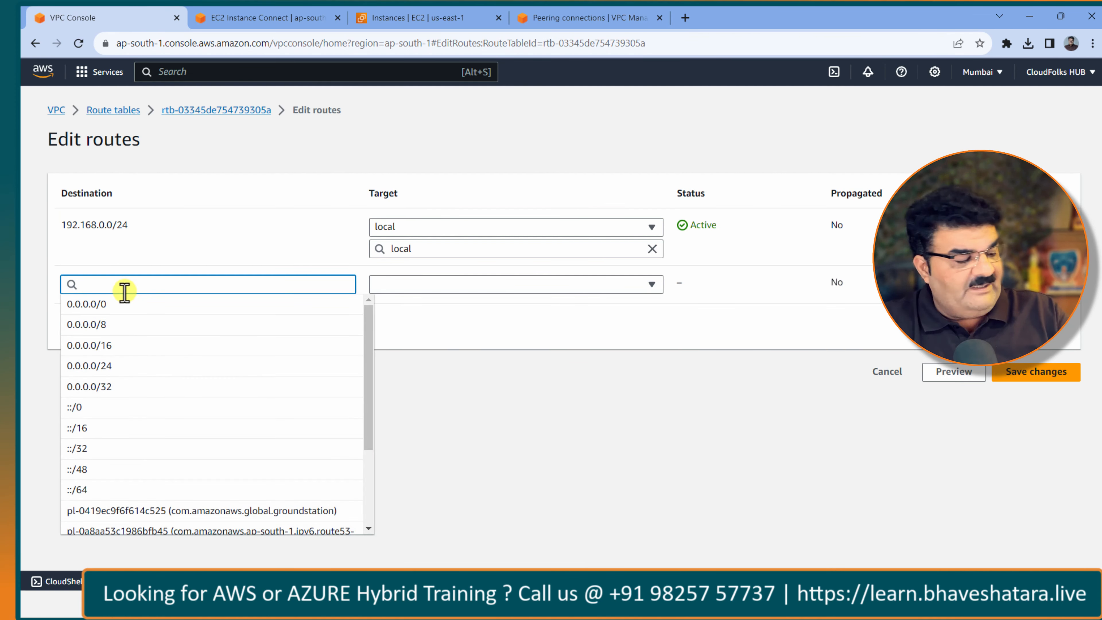
{"action": "type", "text": "192"}
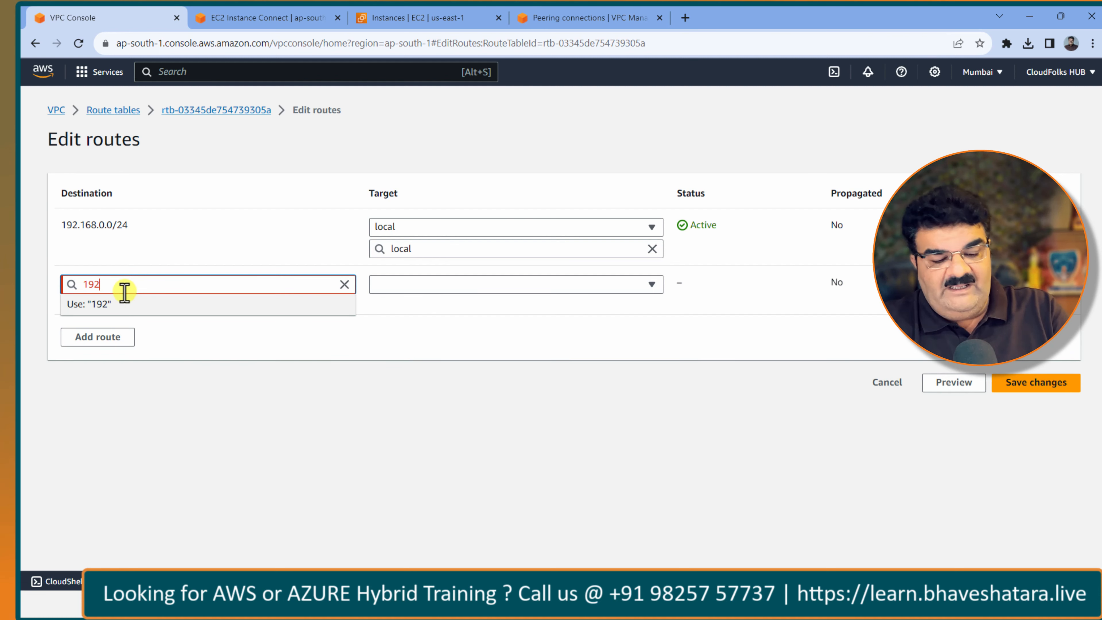
{"action": "type", "text": ".168"}
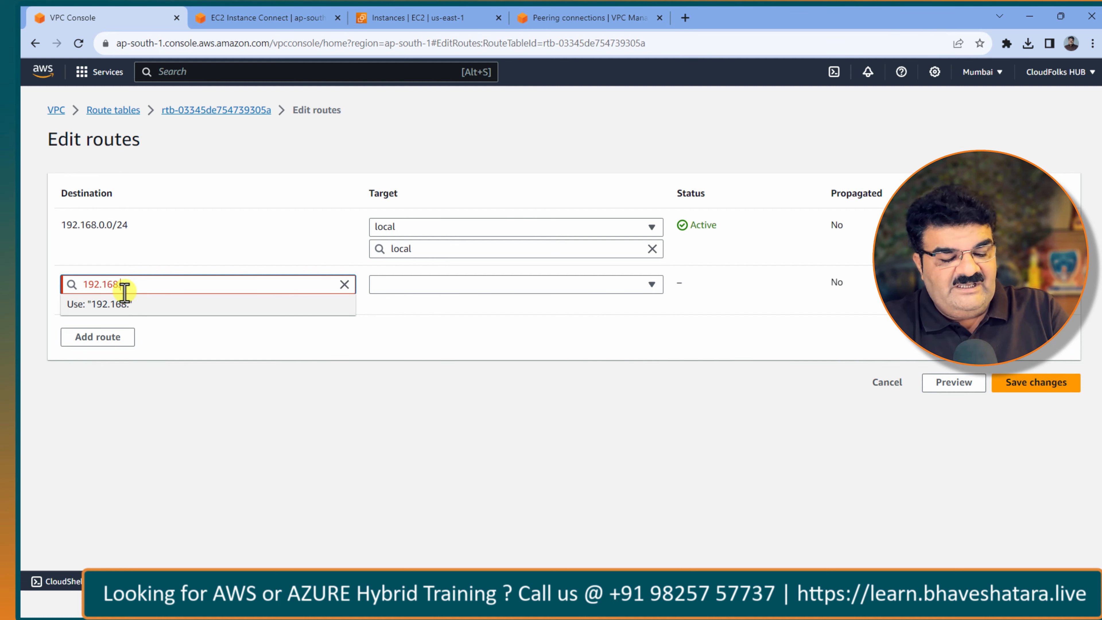
{"action": "type", "text": ".10"}
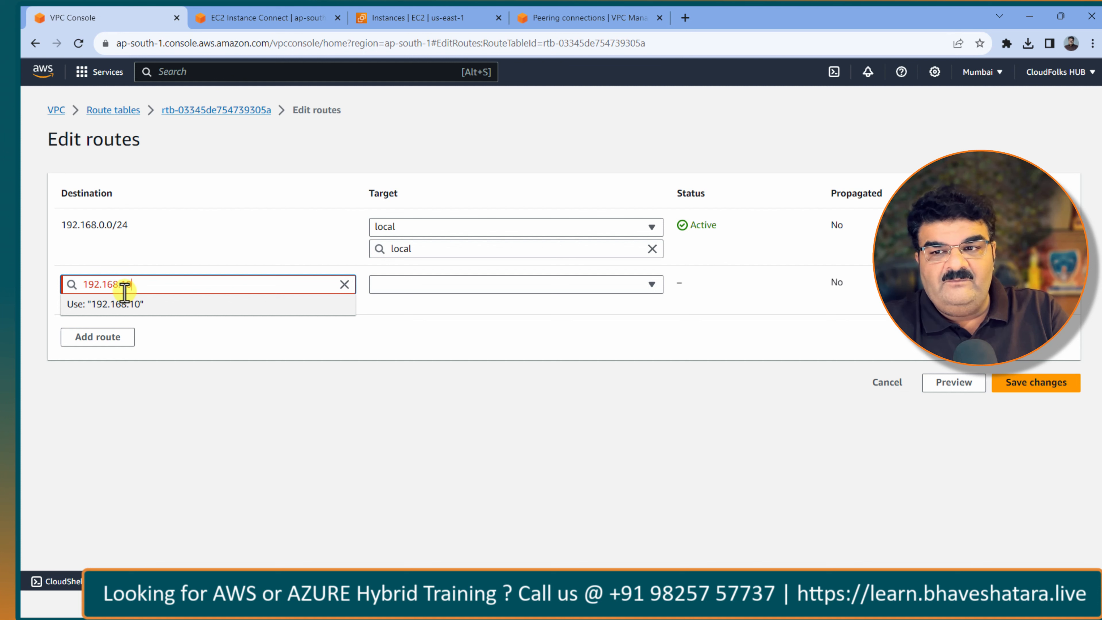
{"action": "key", "text": "BackSpace"}
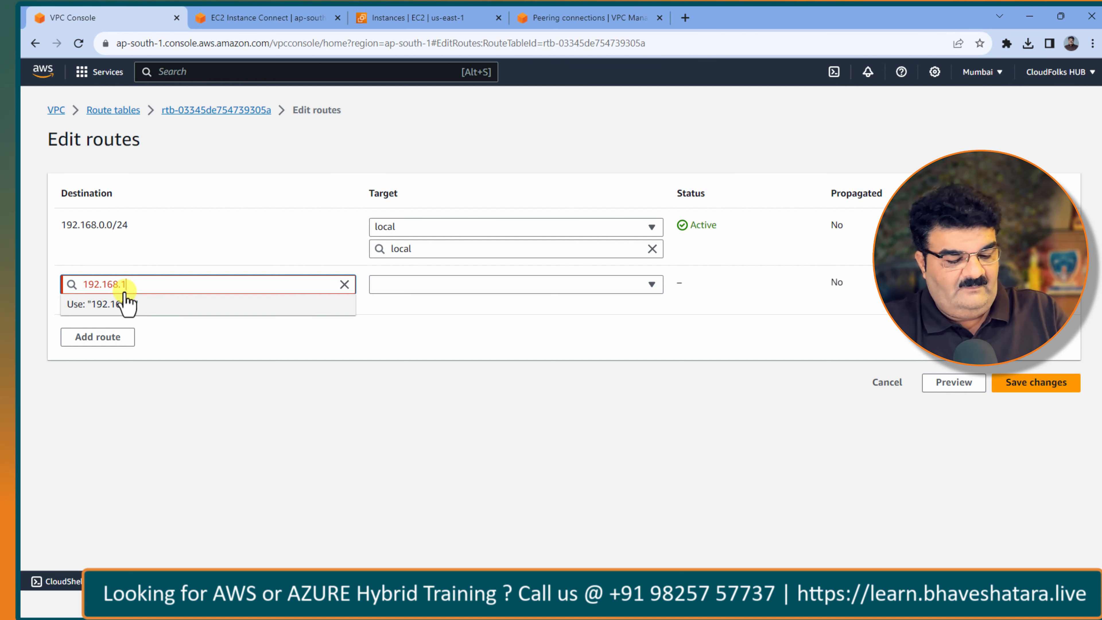
{"action": "type", "text": ".0"}
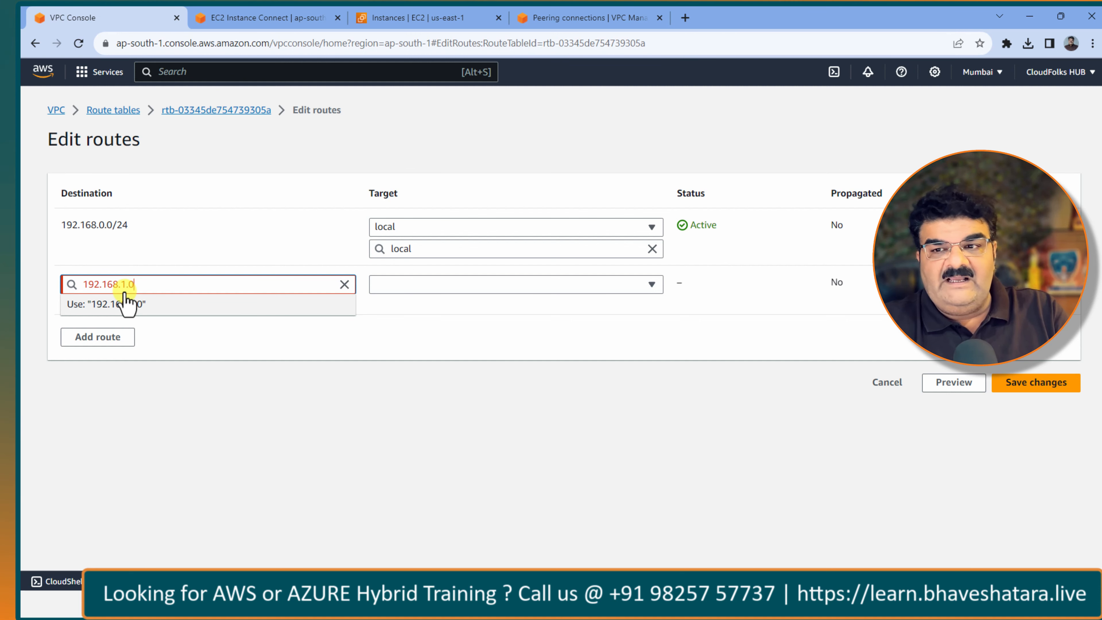
{"action": "type", "text": "/24"}
{"action": "left_click", "coordinate": [187, 343]}
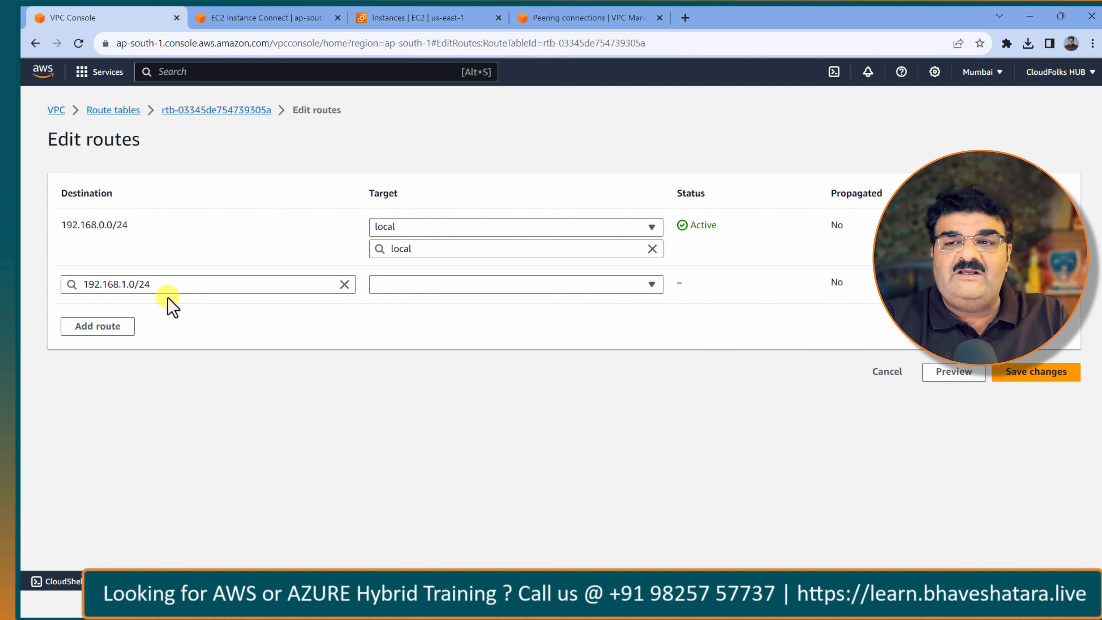
Step: Target the 192.168.1.0/24 route at the Ind-US peering connection pcx-0efa87a1fefc589f8 and save My-Ind-VPC's route table changes
{"action": "left_click", "coordinate": [493, 288]}
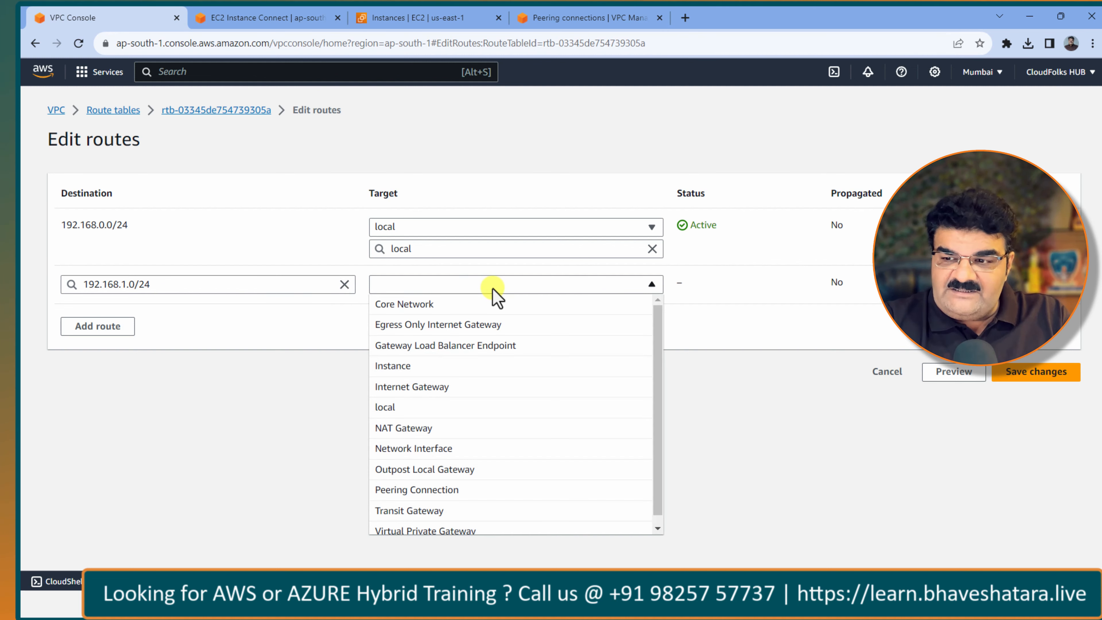
{"action": "scroll", "coordinate": [462, 393], "scroll_direction": "down", "scroll_amount": 1}
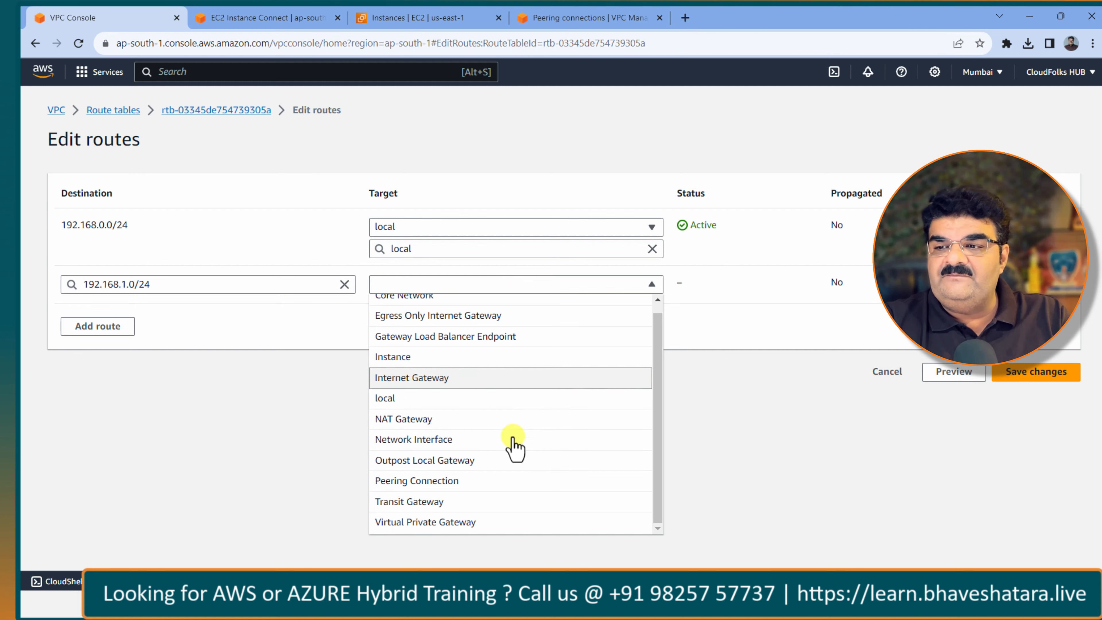
{"action": "scroll", "coordinate": [513, 438], "scroll_direction": "up", "scroll_amount": 1}
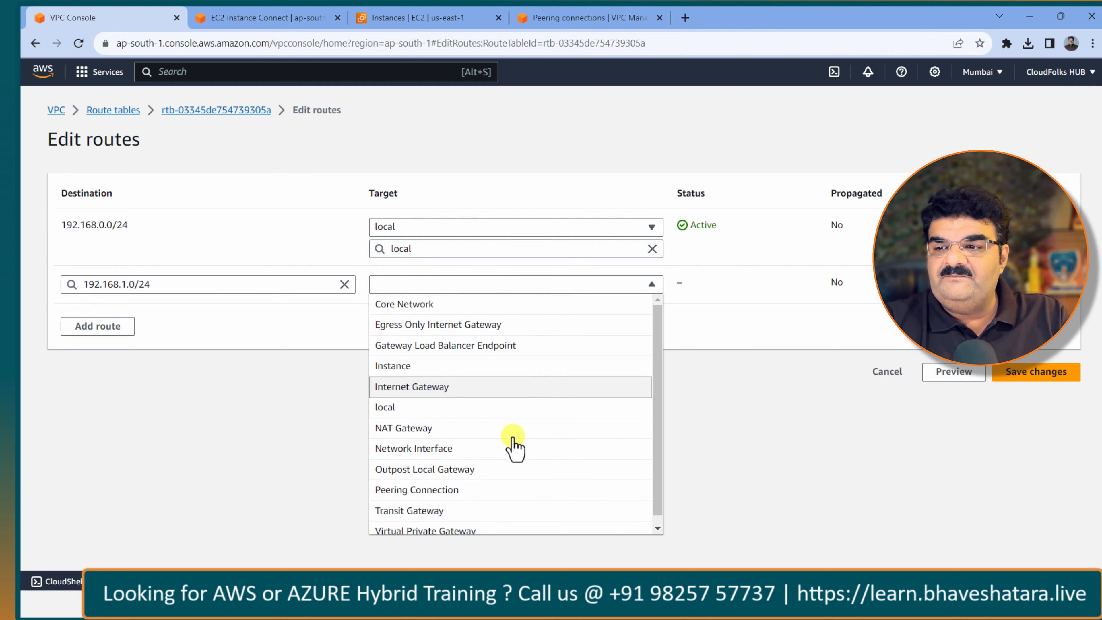
{"action": "left_click", "coordinate": [474, 490]}
{"action": "left_click", "coordinate": [460, 307]}
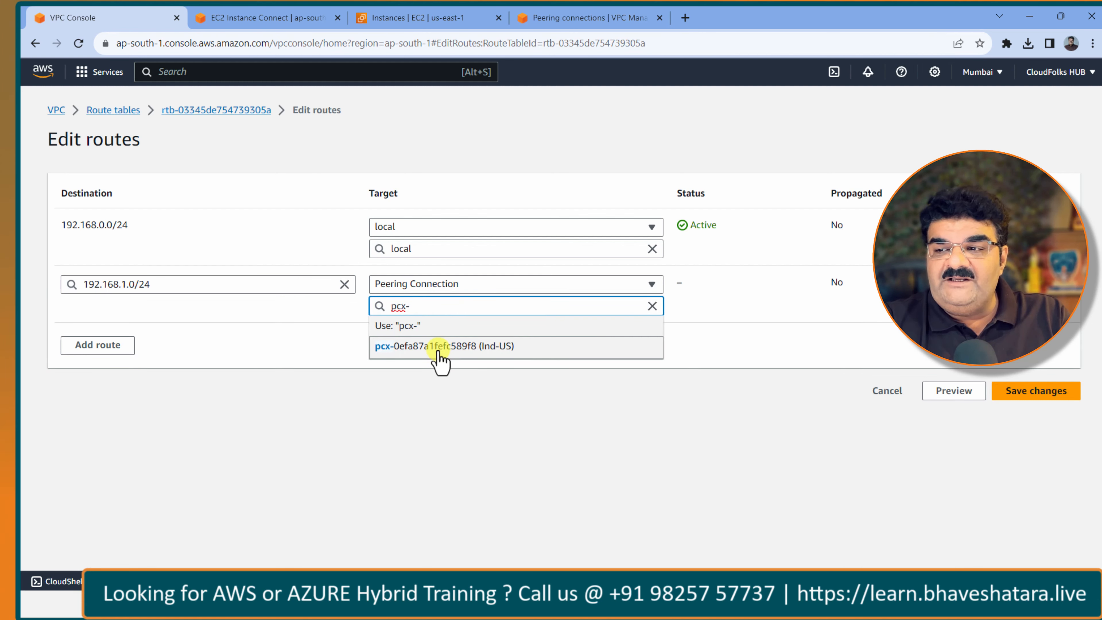
{"action": "left_click", "coordinate": [438, 357]}
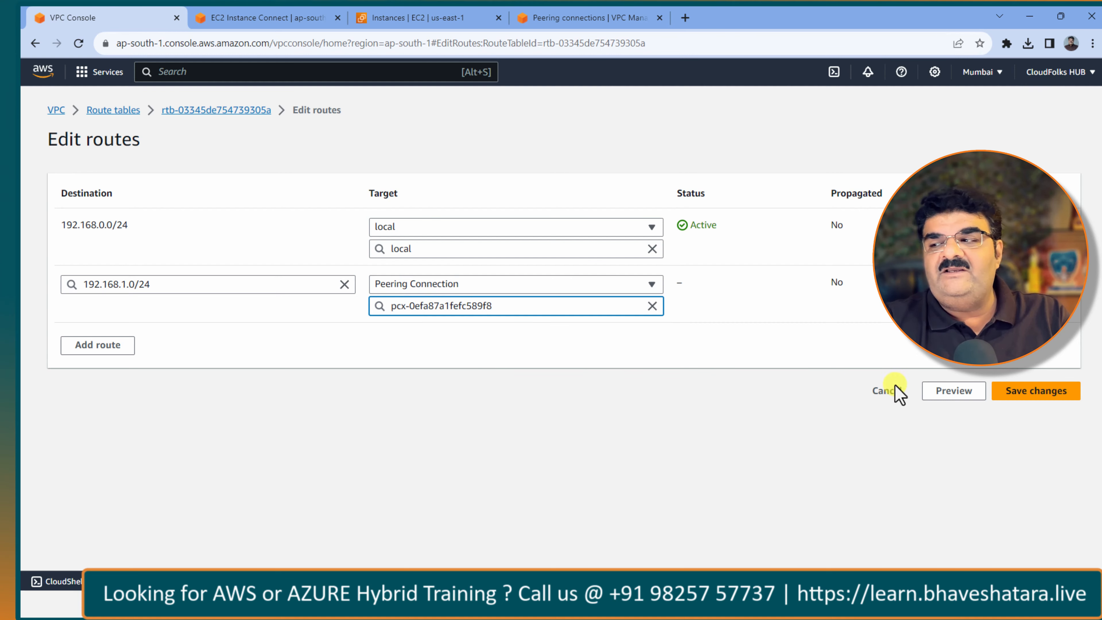
{"action": "left_click", "coordinate": [1028, 392]}
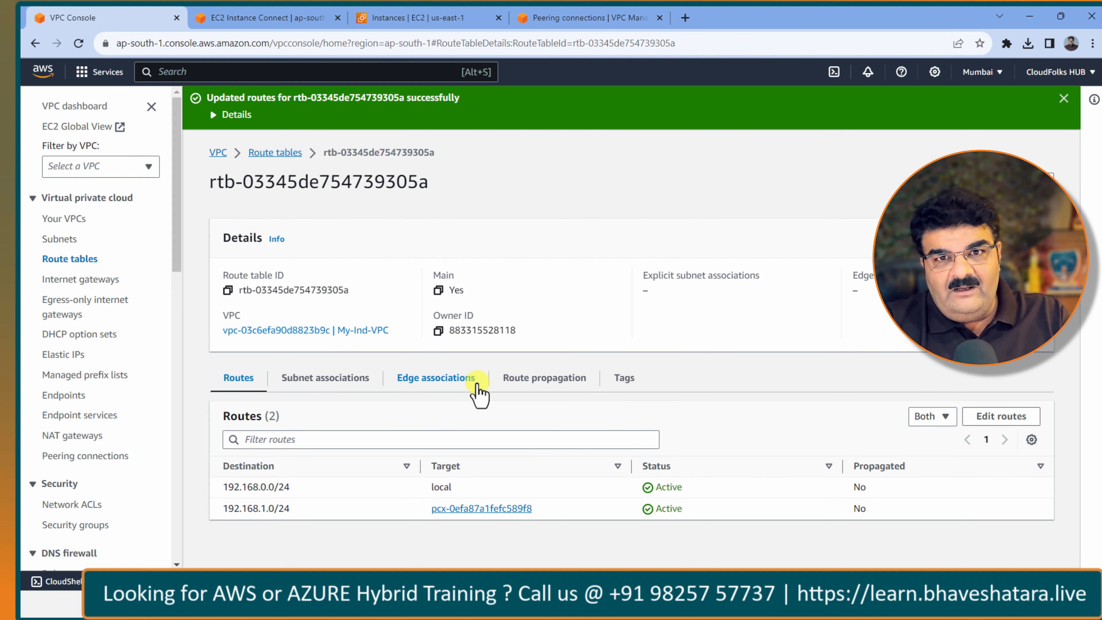
Step: Check the running ping on Ind-Server, then display the routes of My-US-Vpc's main route table in the N. Virginia console
{"action": "left_click", "coordinate": [275, 19]}
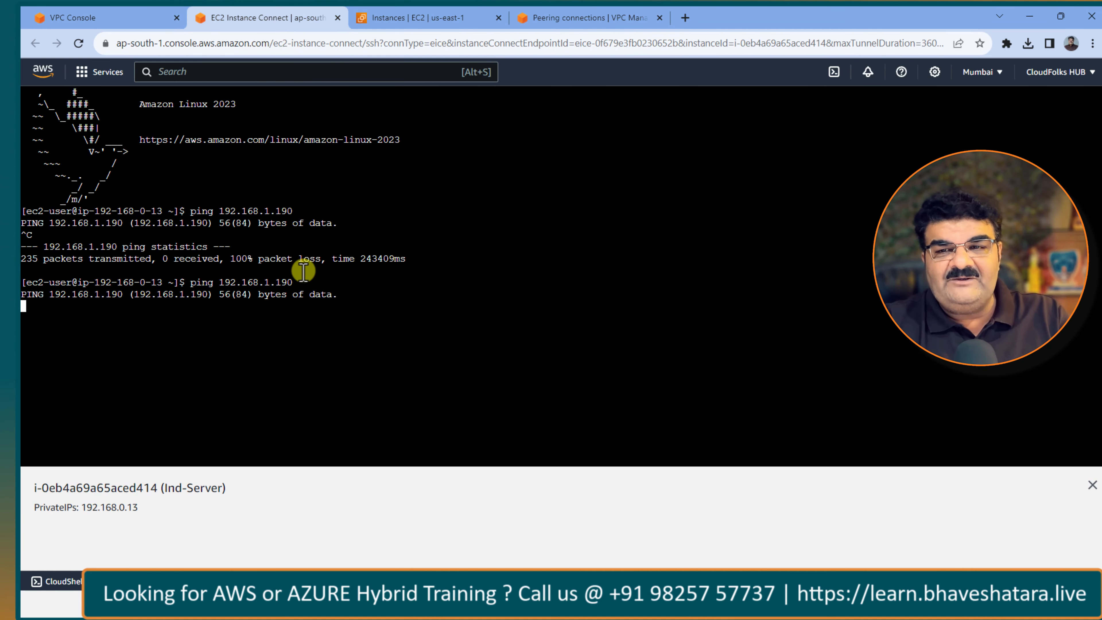
{"action": "left_click", "coordinate": [131, 17]}
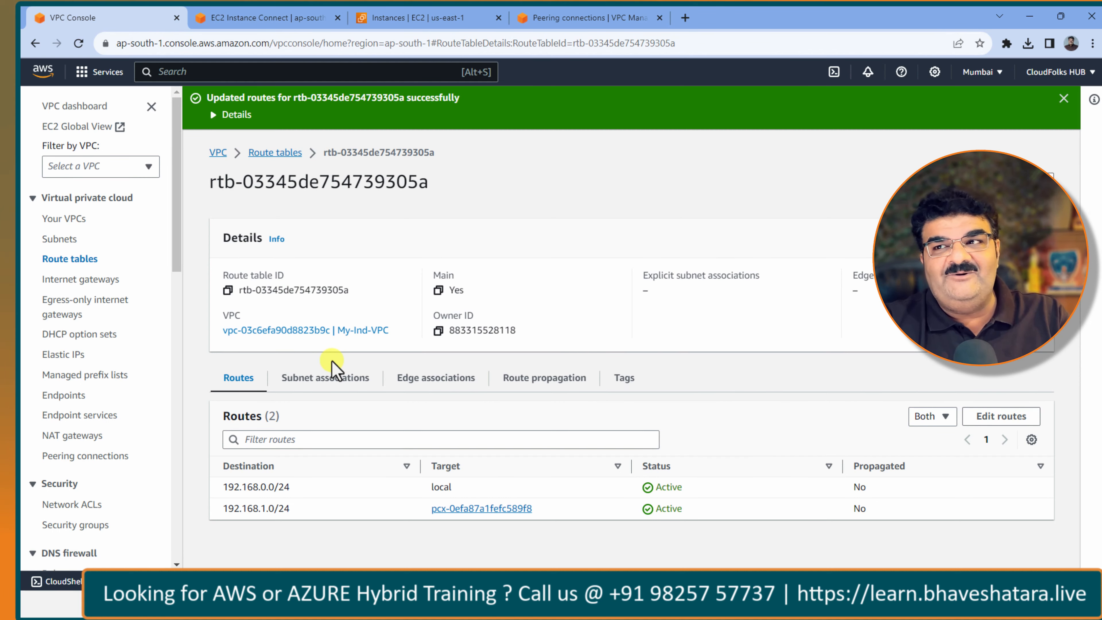
{"action": "left_click", "coordinate": [574, 19]}
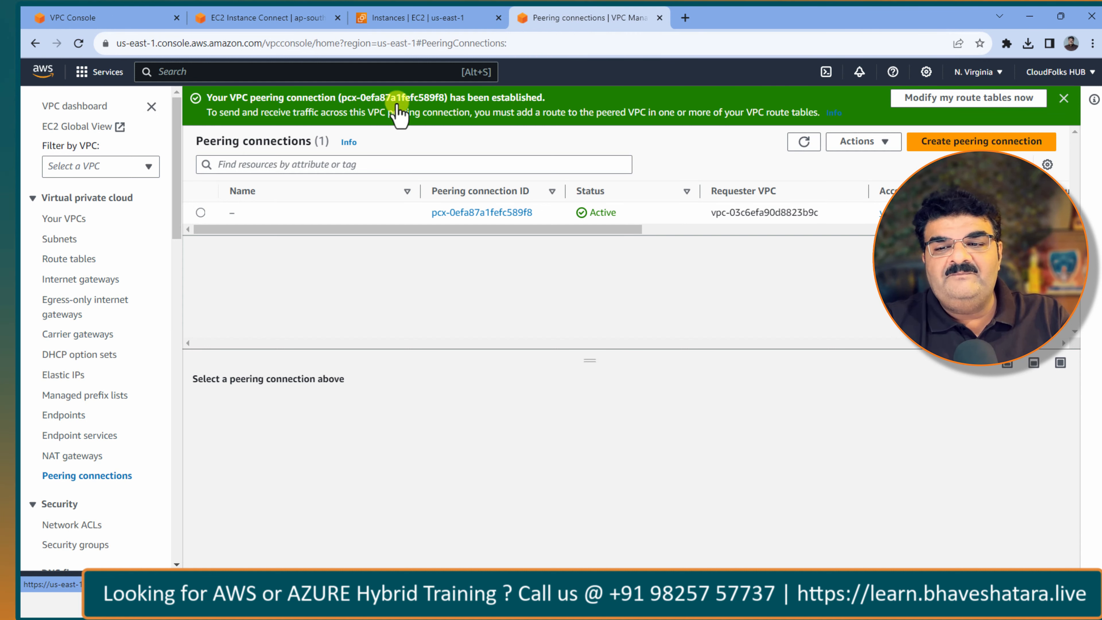
{"action": "left_click", "coordinate": [81, 261]}
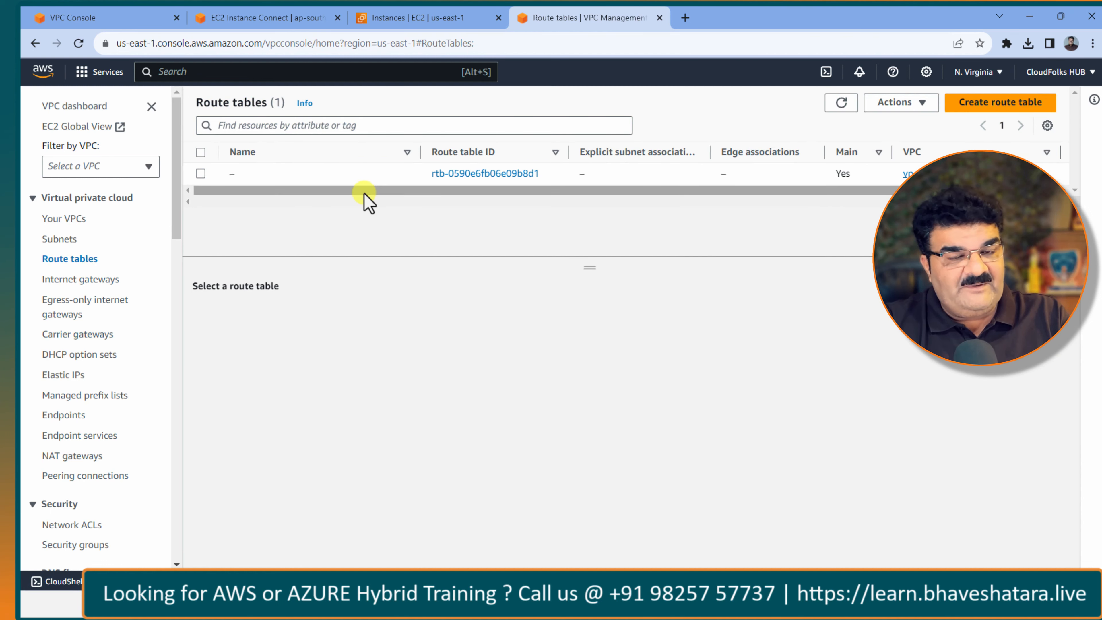
{"action": "left_click", "coordinate": [200, 174]}
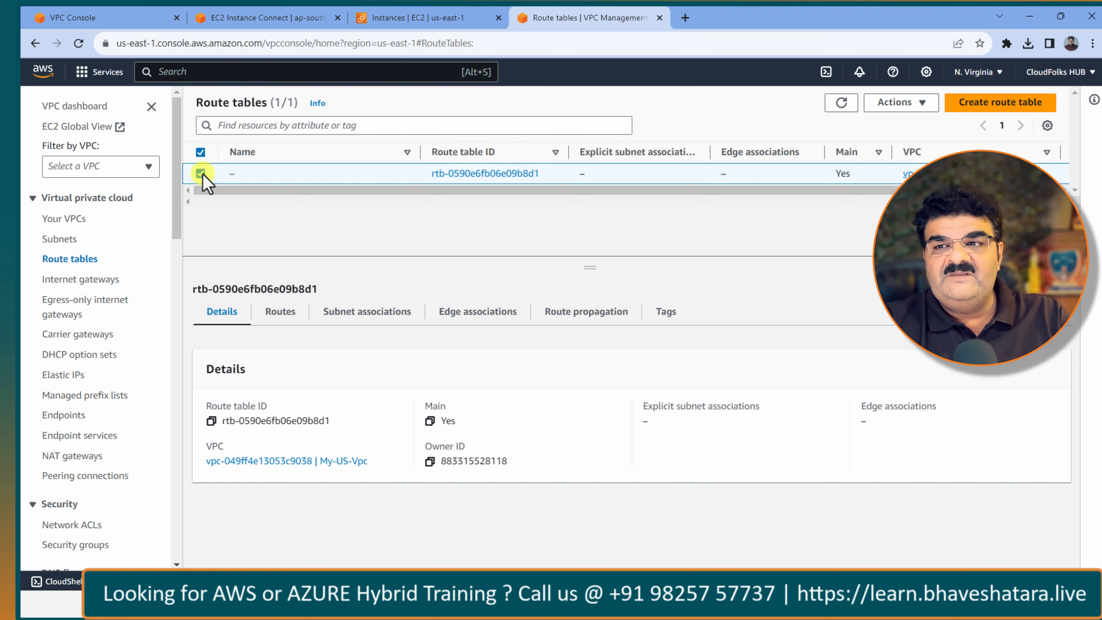
{"action": "left_click", "coordinate": [880, 112]}
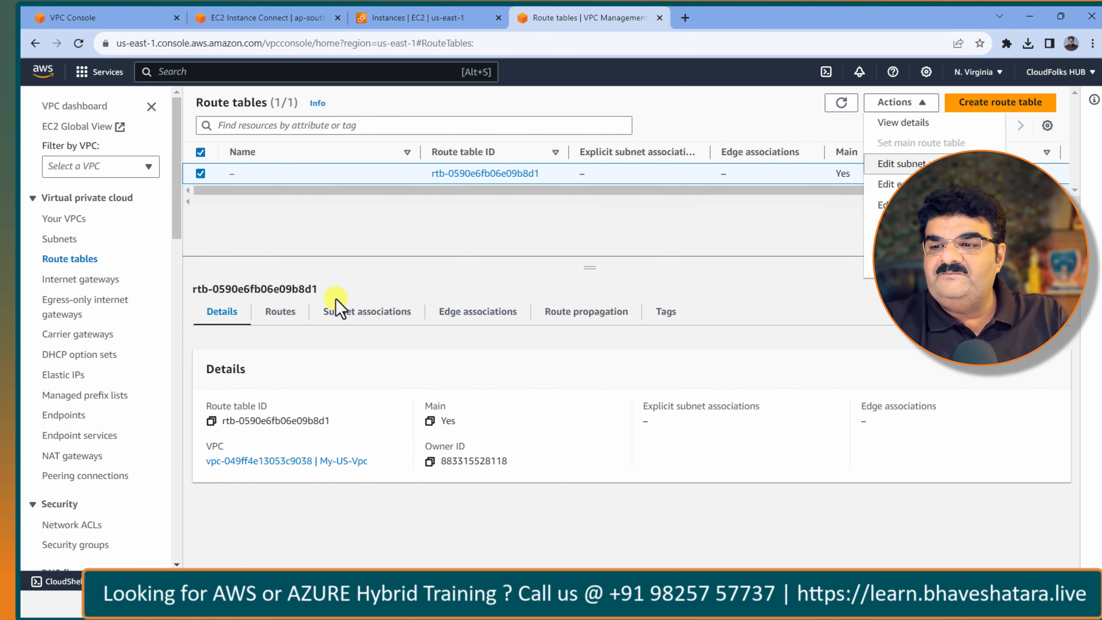
{"action": "left_click", "coordinate": [284, 313]}
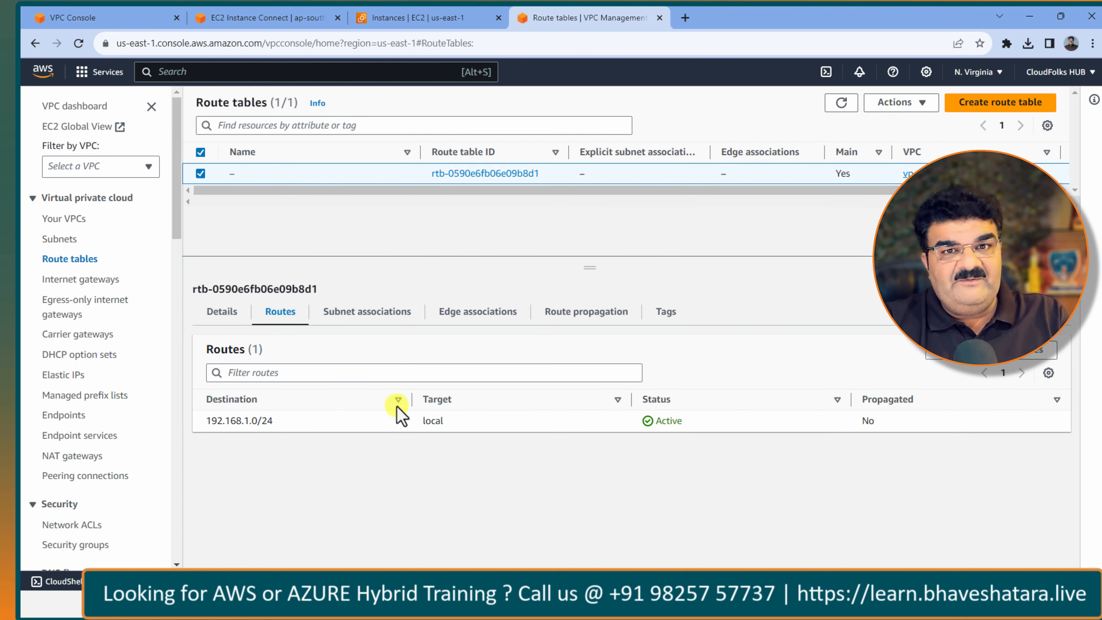
Step: Check My-Ind-VPC's address range on the whiteboard, then add a route with destination 192.168.0.0/24 to My-US-Vpc's main route table
{"action": "left_click", "coordinate": [659, 605]}
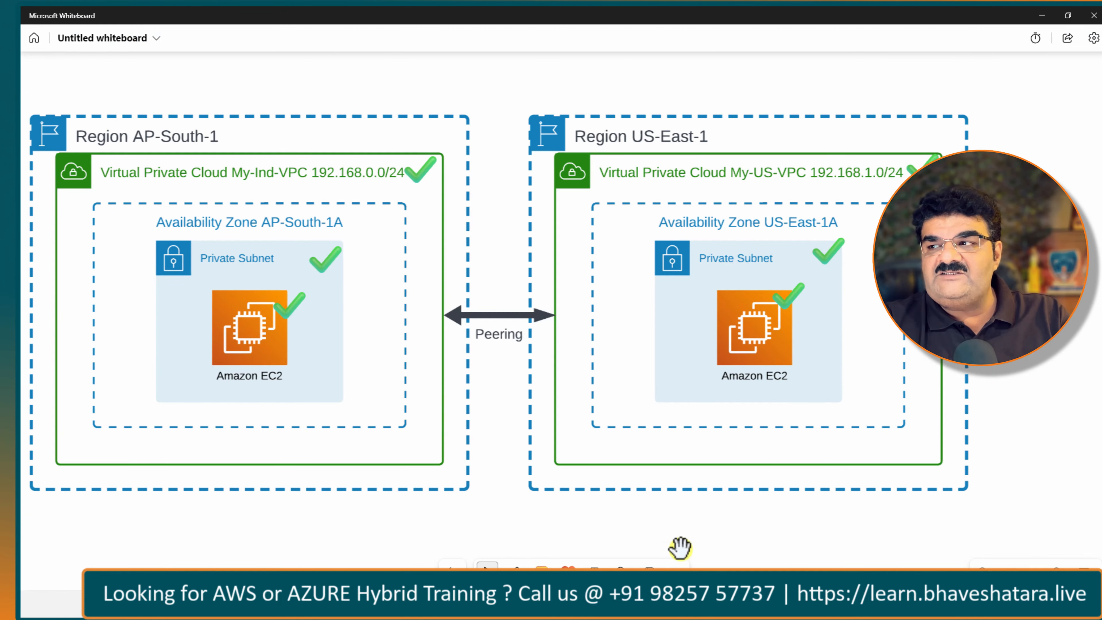
{"action": "left_click", "coordinate": [1042, 17]}
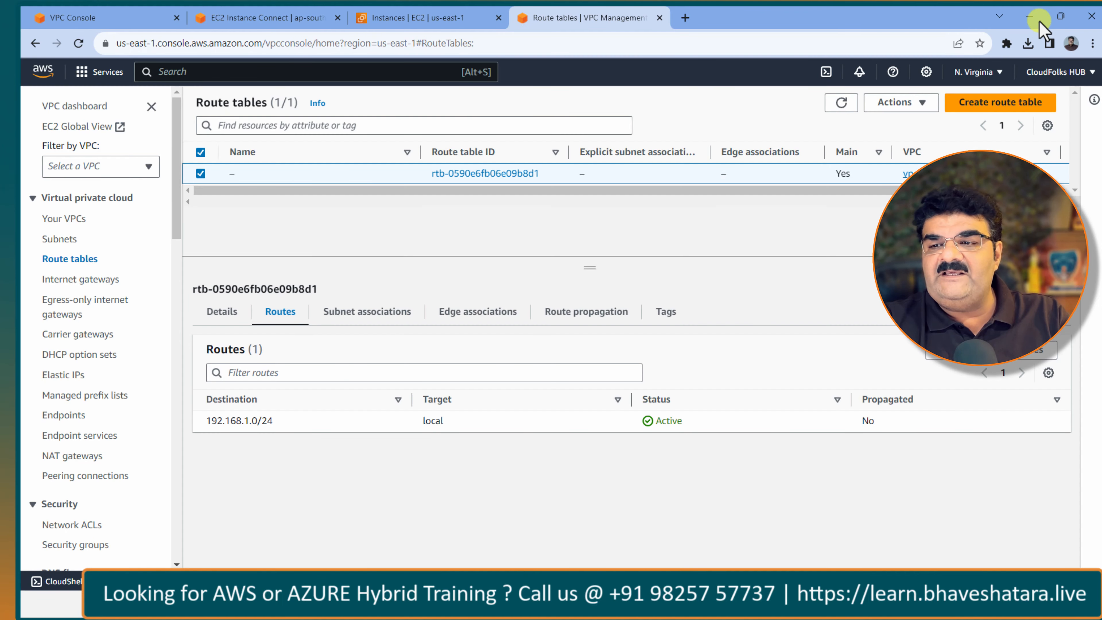
{"action": "left_click", "coordinate": [1003, 356]}
{"action": "left_click", "coordinate": [129, 290]}
{"action": "left_click", "coordinate": [144, 286]}
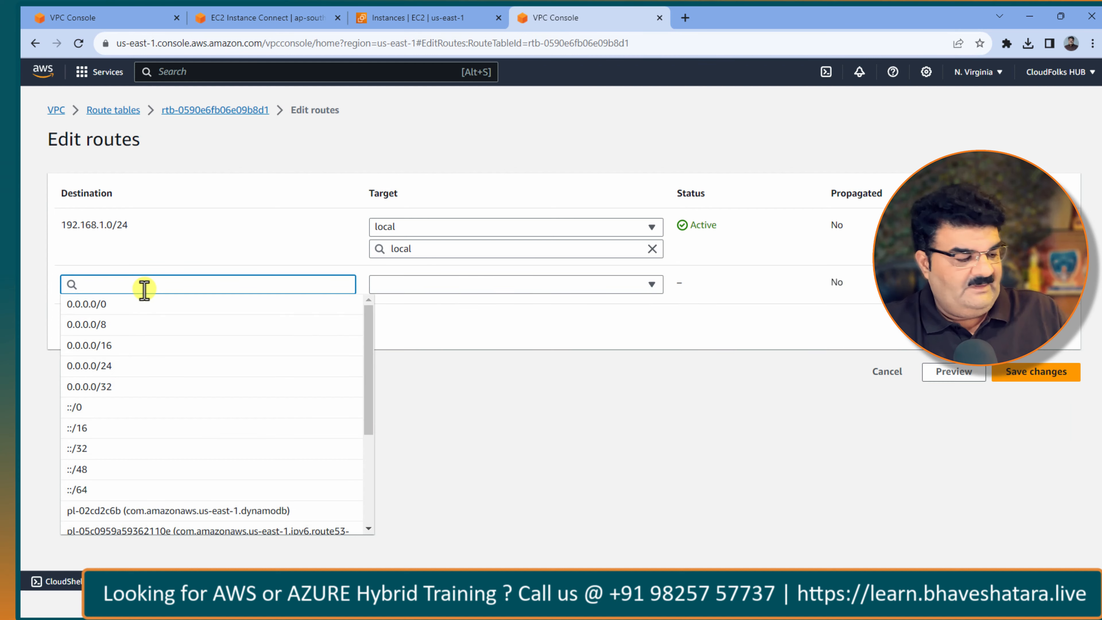
{"action": "type", "text": "192."}
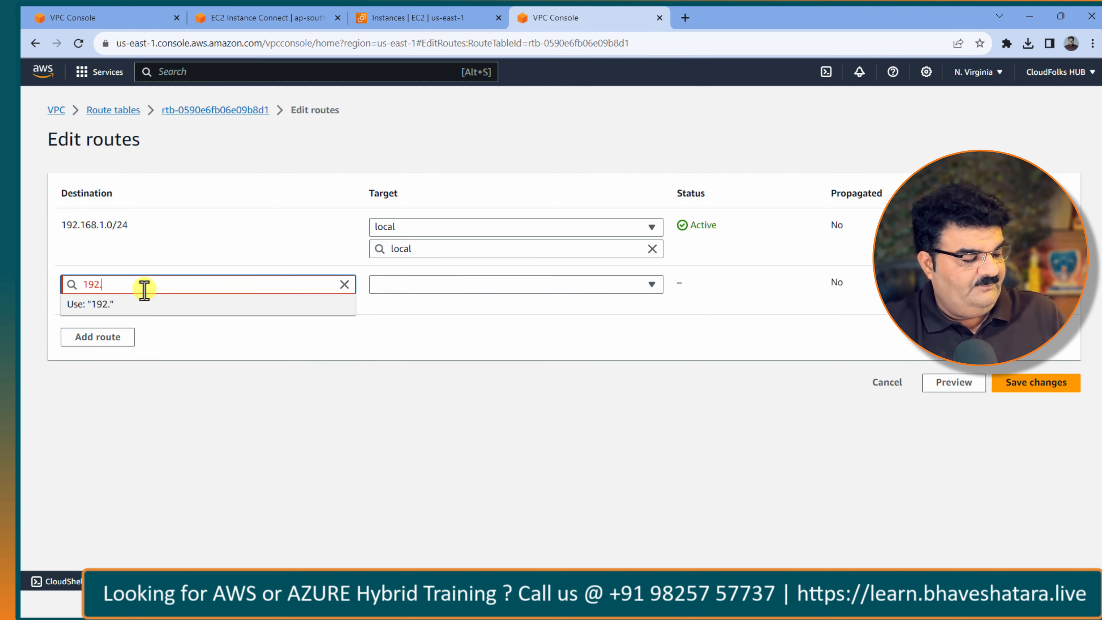
{"action": "type", "text": "168."}
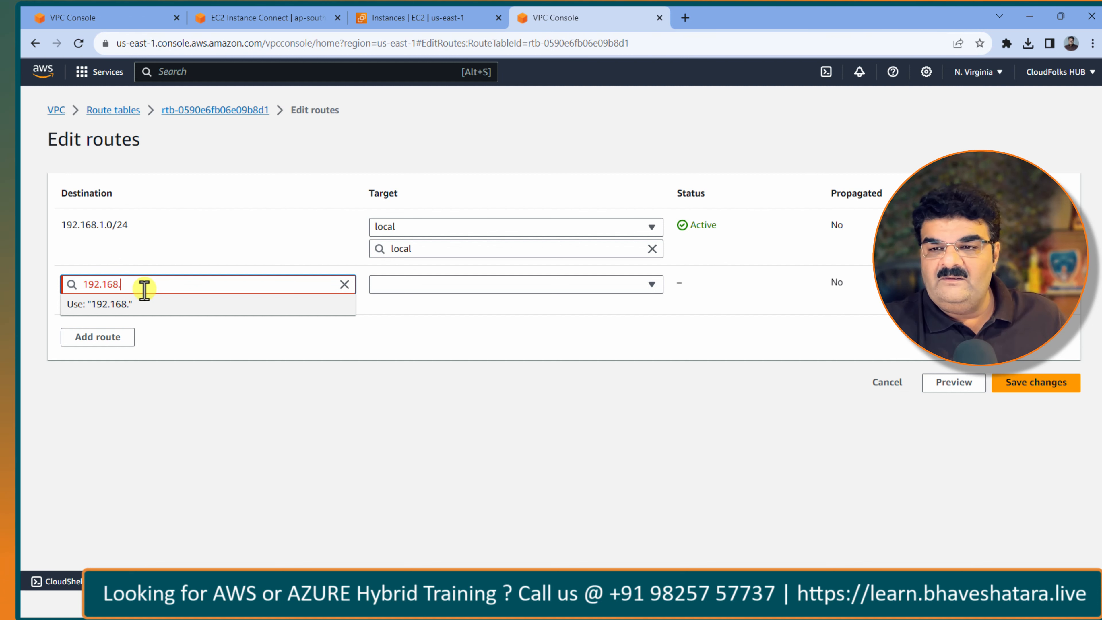
{"action": "type", "text": "0."}
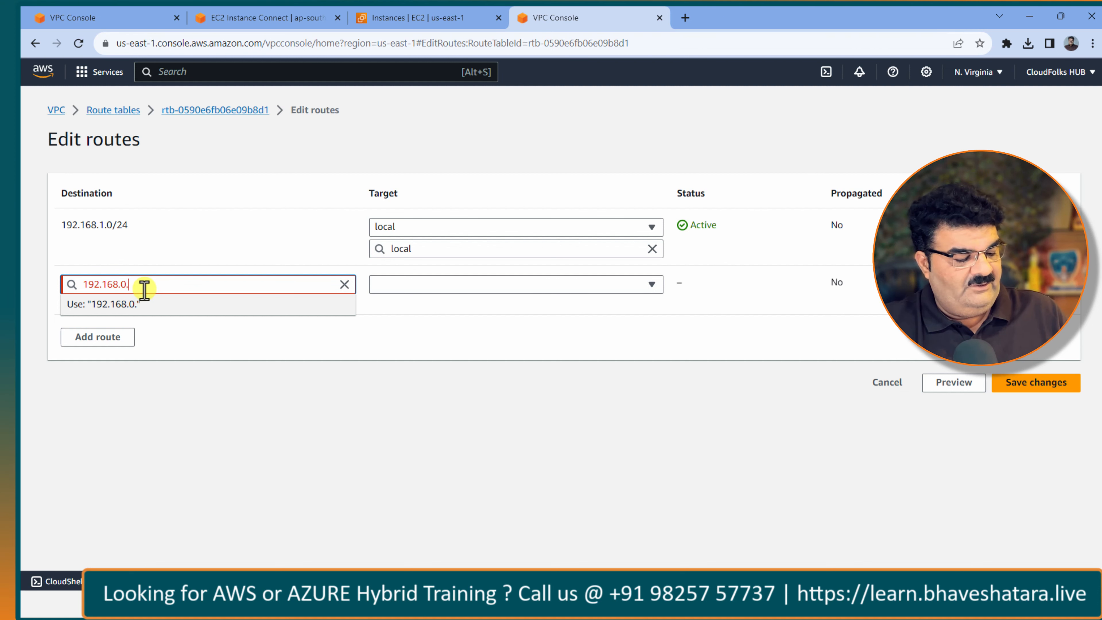
{"action": "type", "text": "0/"}
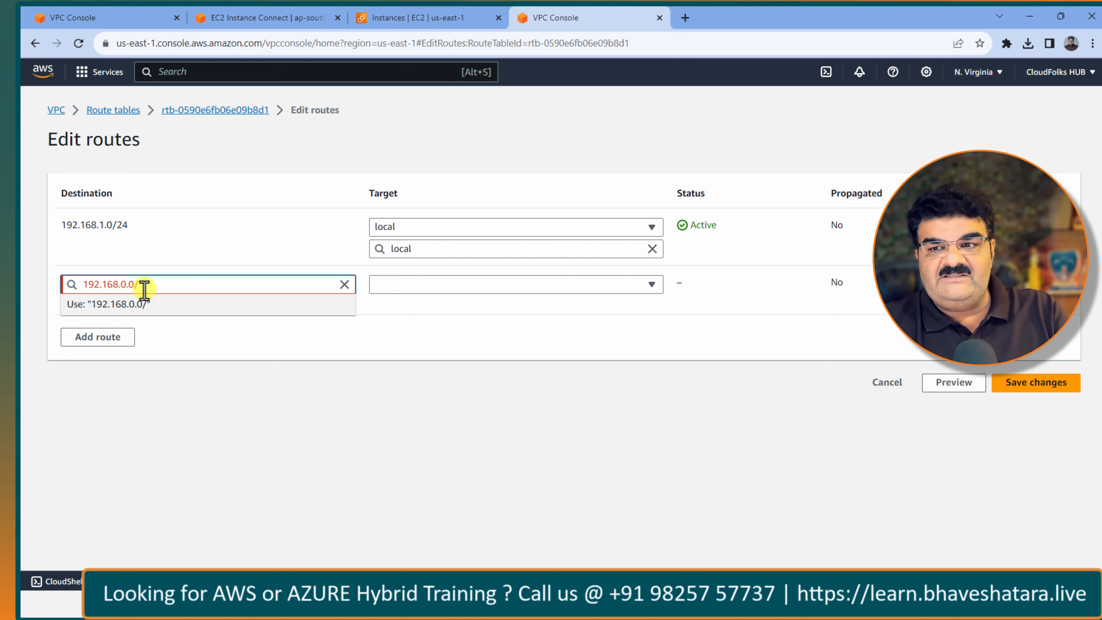
{"action": "type", "text": "24"}
{"action": "left_click", "coordinate": [209, 362]}
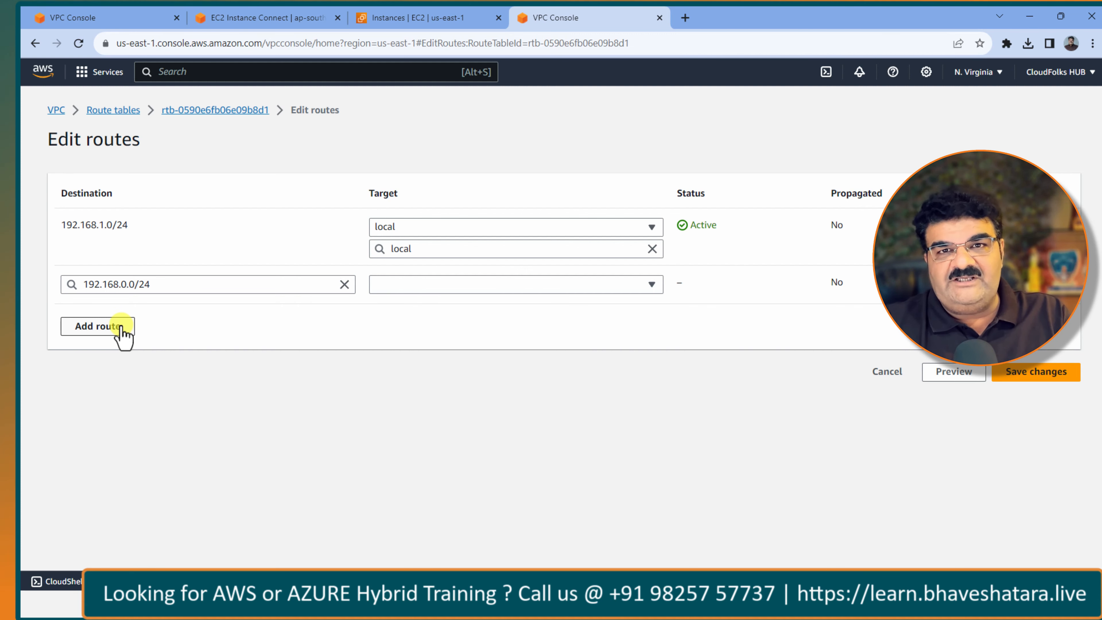
Step: Set the 192.168.0.0/24 route's target to peering connection pcx-0efa87a1fefc589f8 and save My-US-Vpc's route table changes
{"action": "left_click", "coordinate": [1038, 378]}
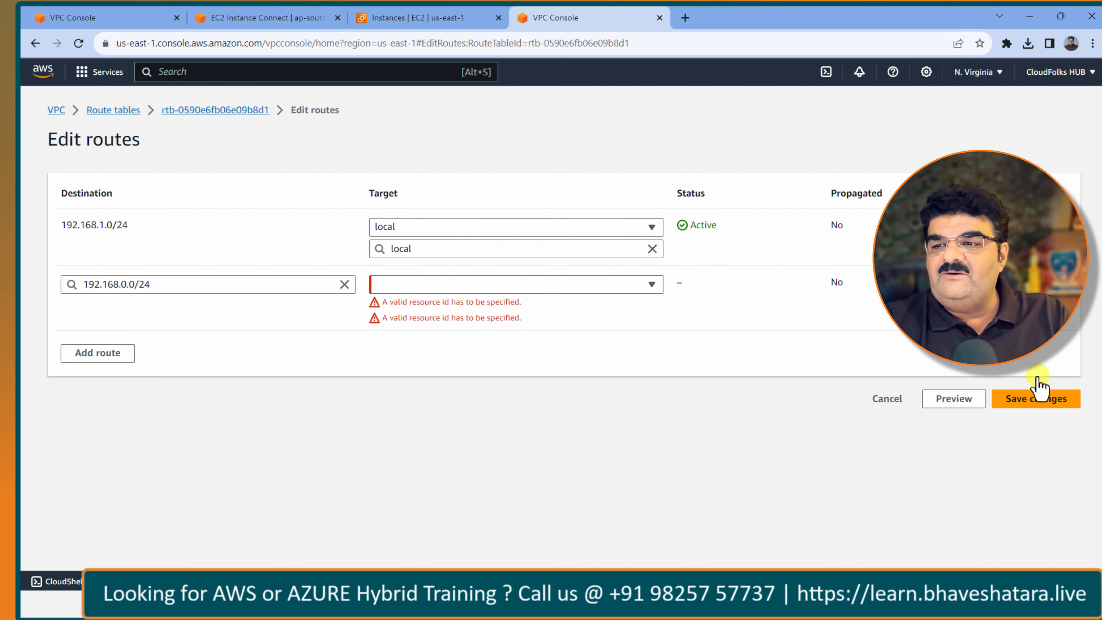
{"action": "left_click", "coordinate": [489, 287]}
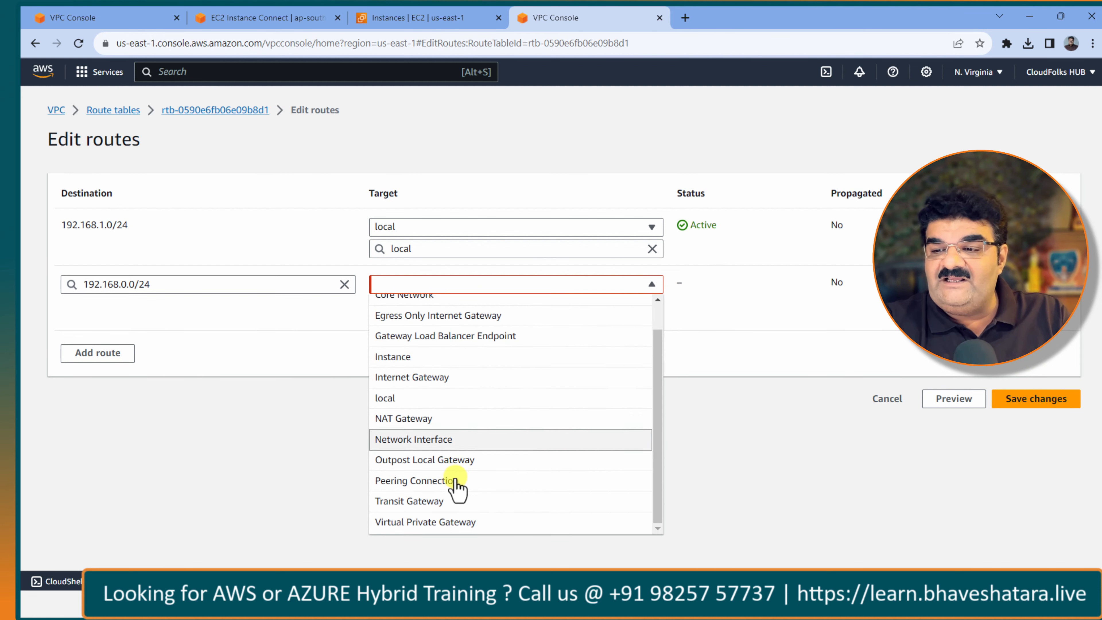
{"action": "scroll", "coordinate": [460, 456], "scroll_direction": "down", "scroll_amount": 1}
{"action": "left_click", "coordinate": [453, 482]}
{"action": "left_click", "coordinate": [450, 322]}
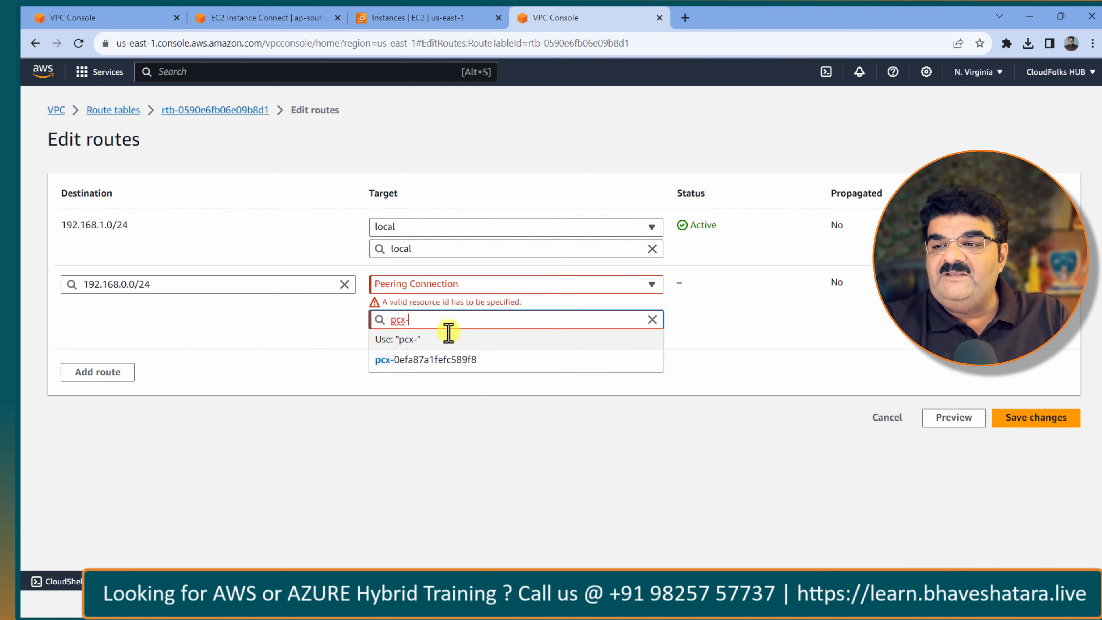
{"action": "left_click", "coordinate": [442, 363]}
{"action": "left_click", "coordinate": [1040, 393]}
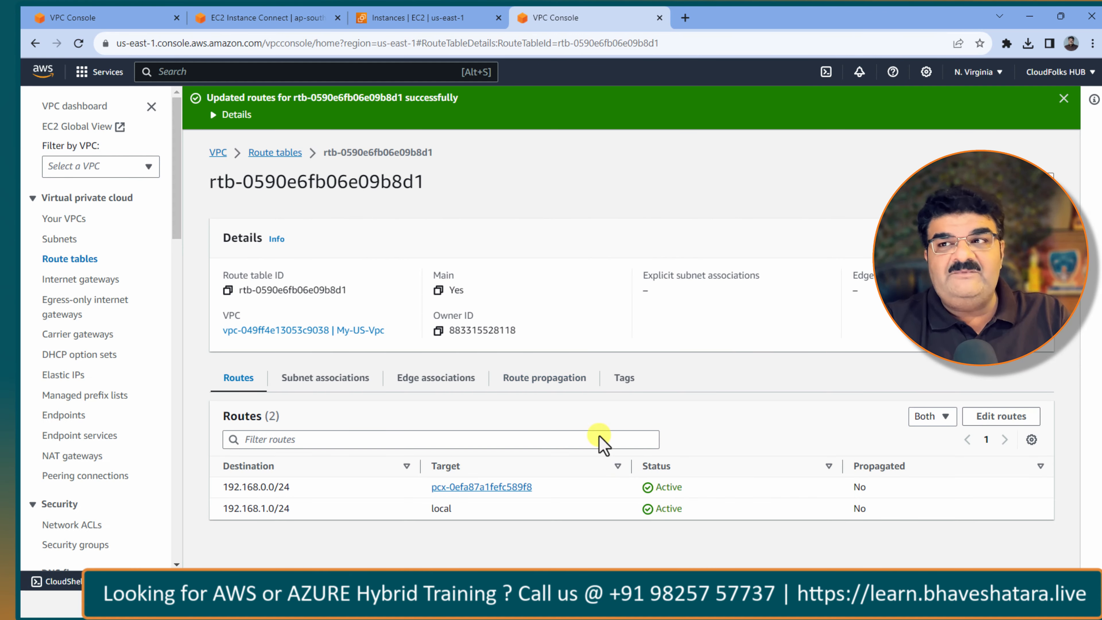
Step: Examine the output of the running ping to 192.168.1.190 on Ind-Server, then review the peering diagram on the whiteboard
{"action": "left_click", "coordinate": [284, 20]}
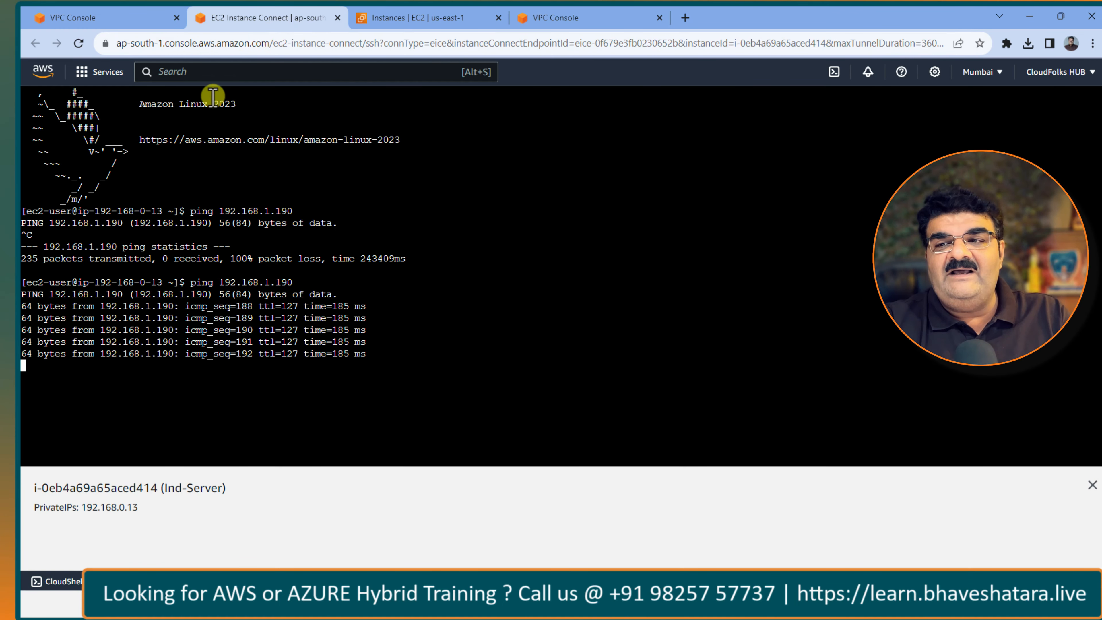
{"action": "left_click_drag", "start_coordinate": [26, 310], "coordinate": [387, 386]}
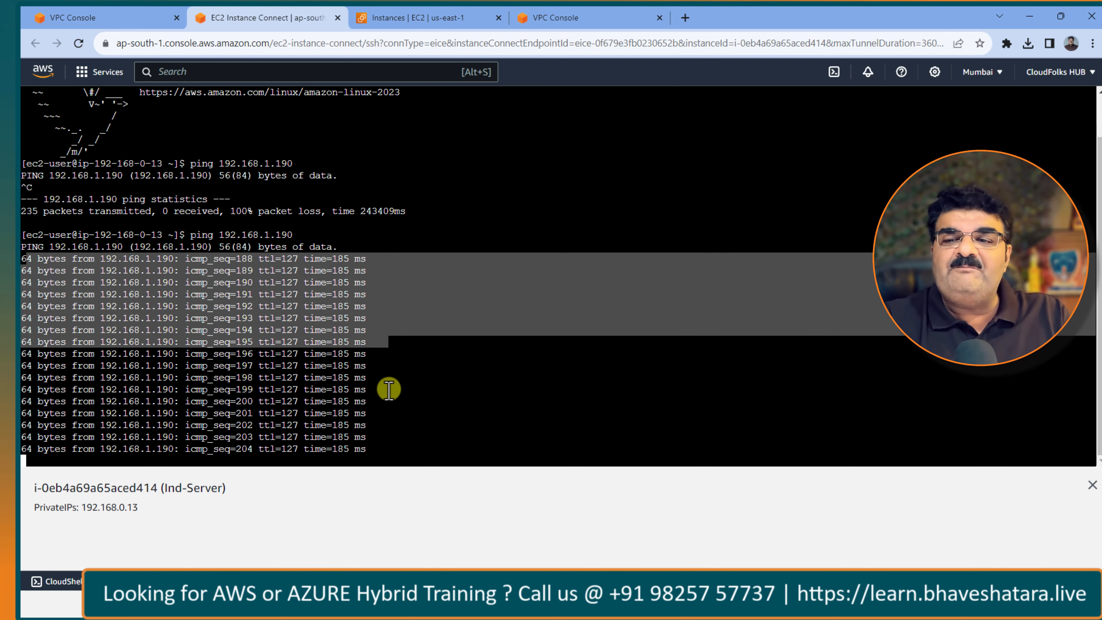
{"action": "left_click_drag", "start_coordinate": [37, 367], "coordinate": [313, 384]}
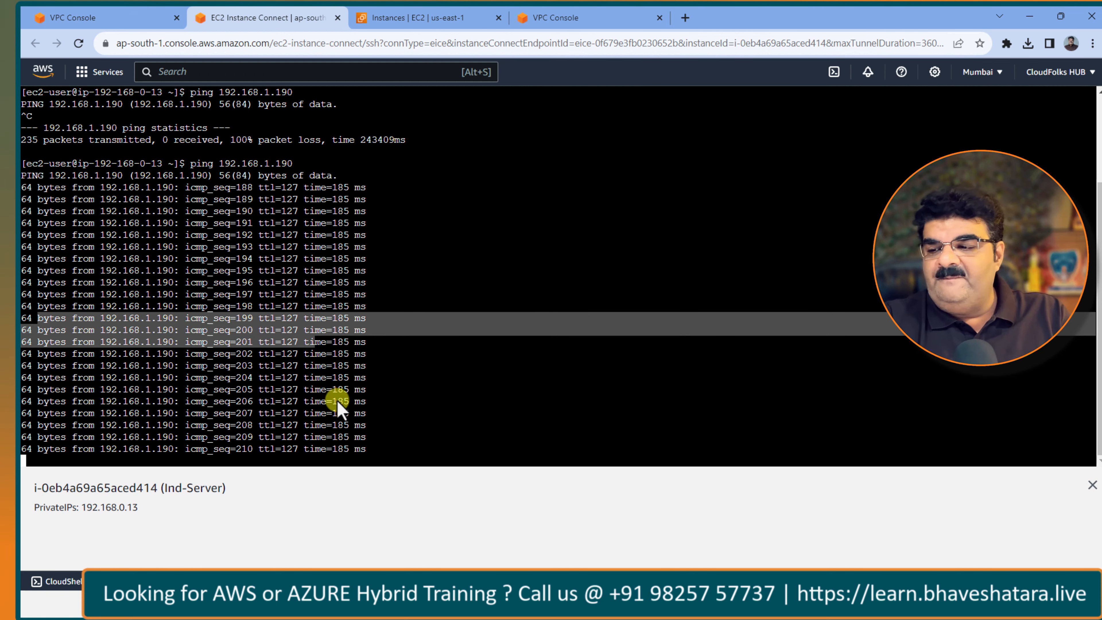
{"action": "left_click", "coordinate": [586, 604]}
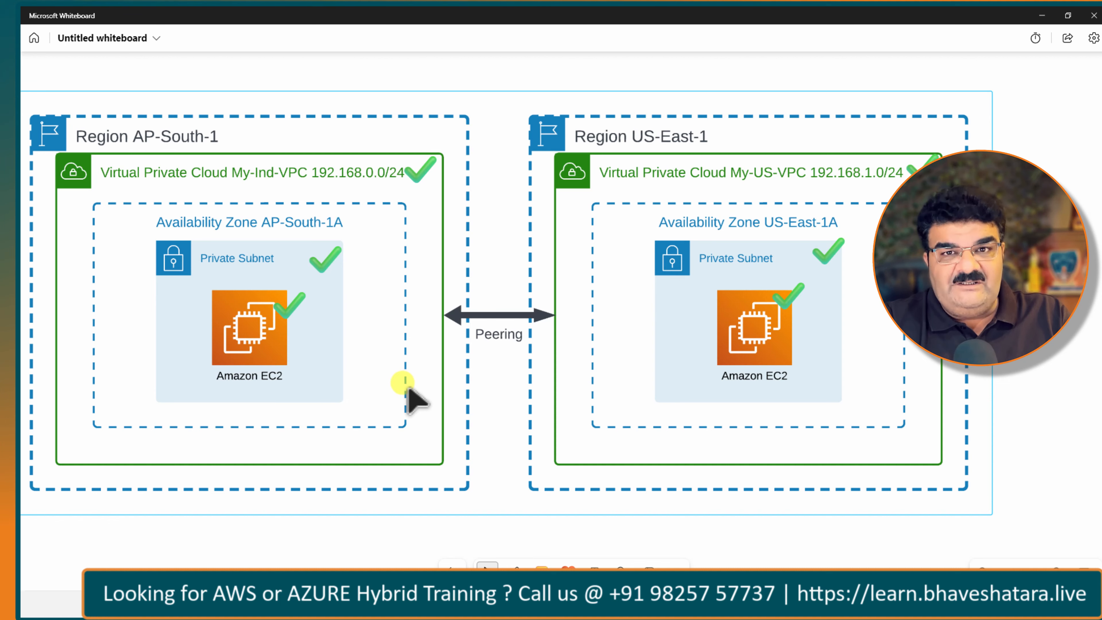